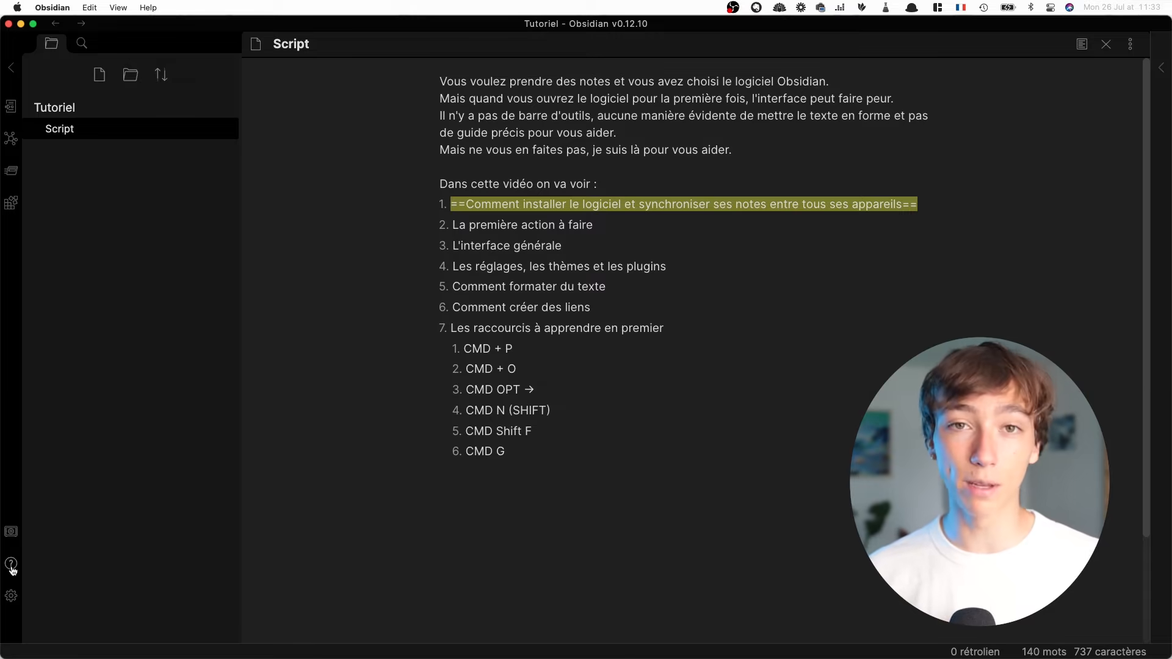
Open the help vault with its Start here note
click(11, 566)
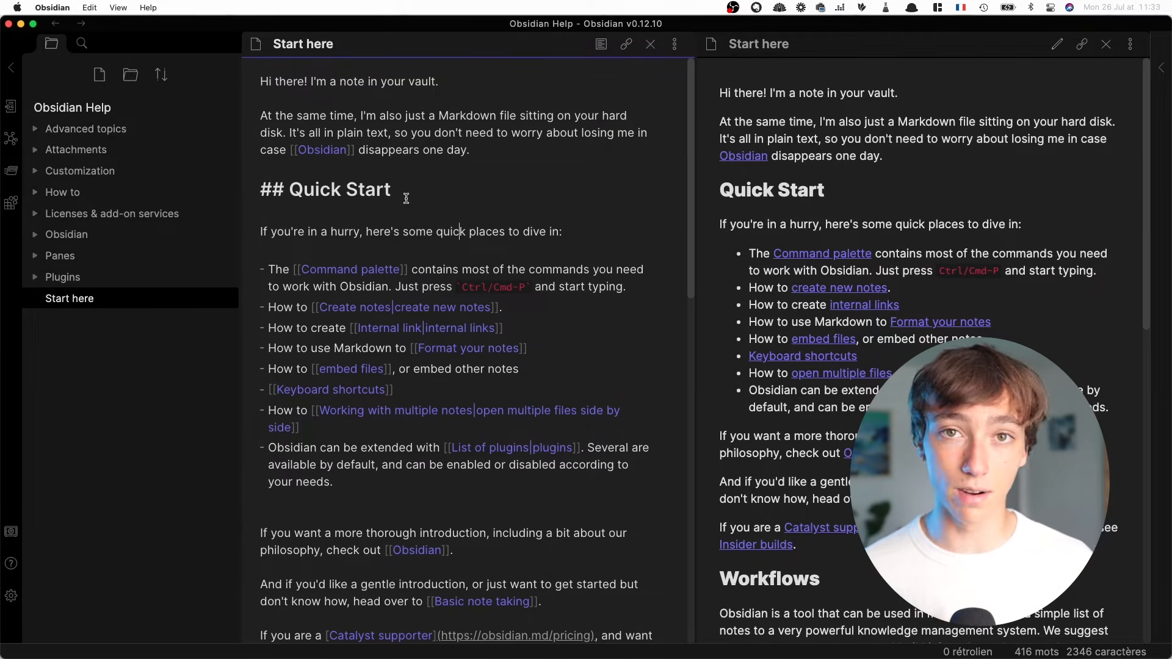
click(450, 213)
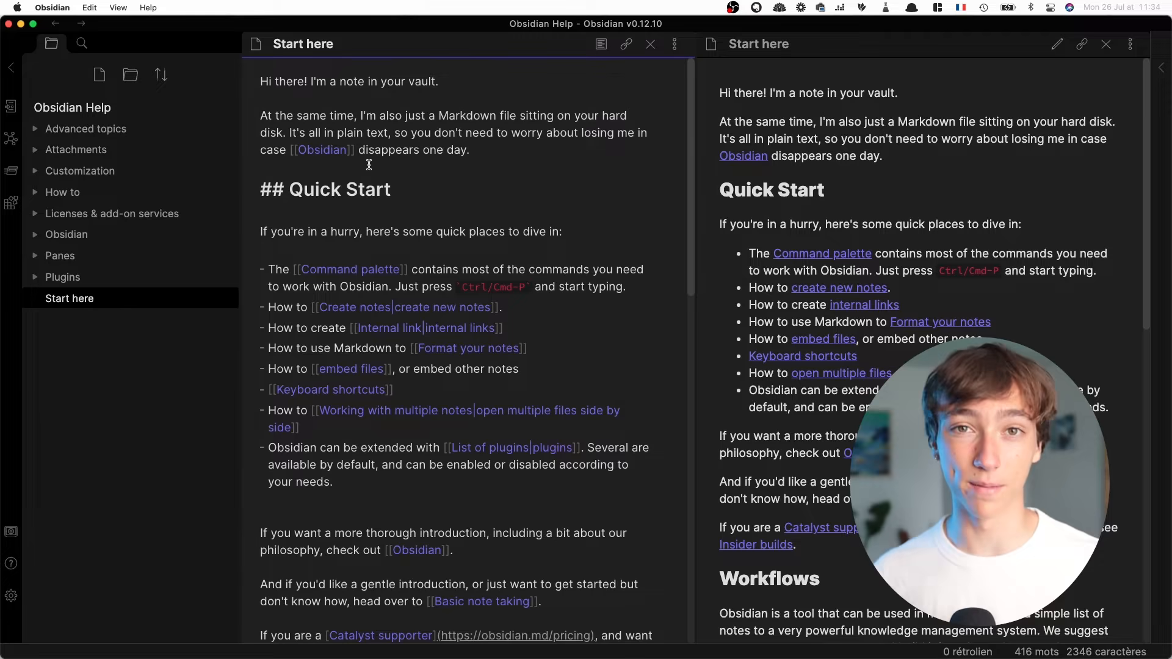
click(331, 168)
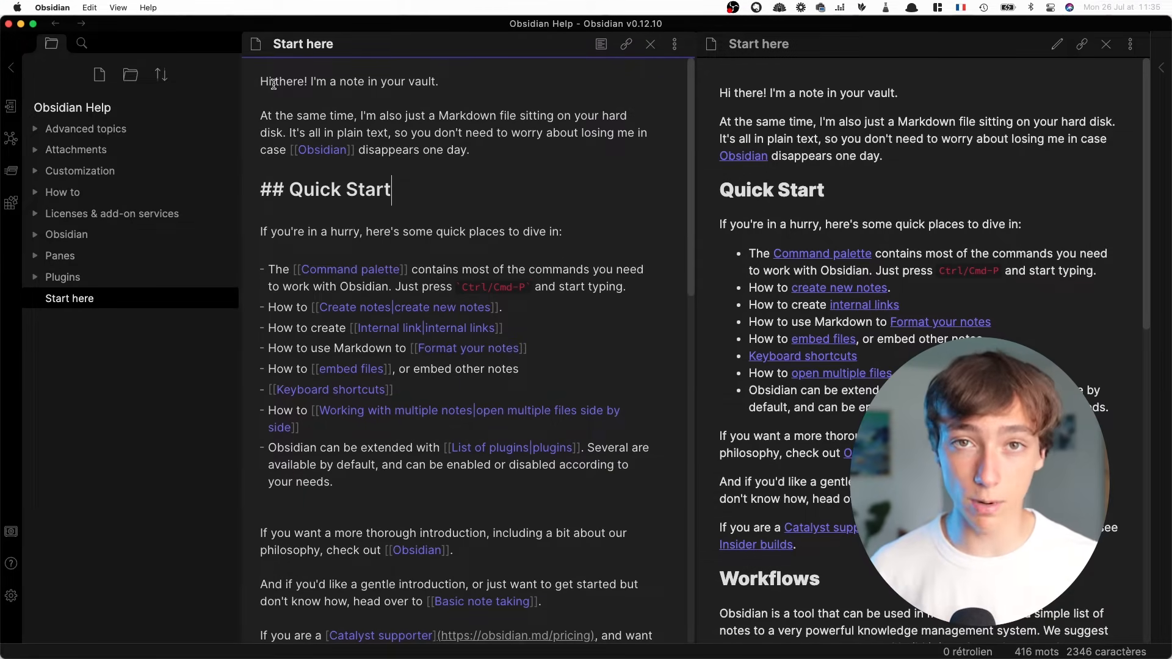
Compare the Quick Start heading's Markdown source with its rendered version in the Start here note
drag(285, 185, 390, 190)
click(390, 190)
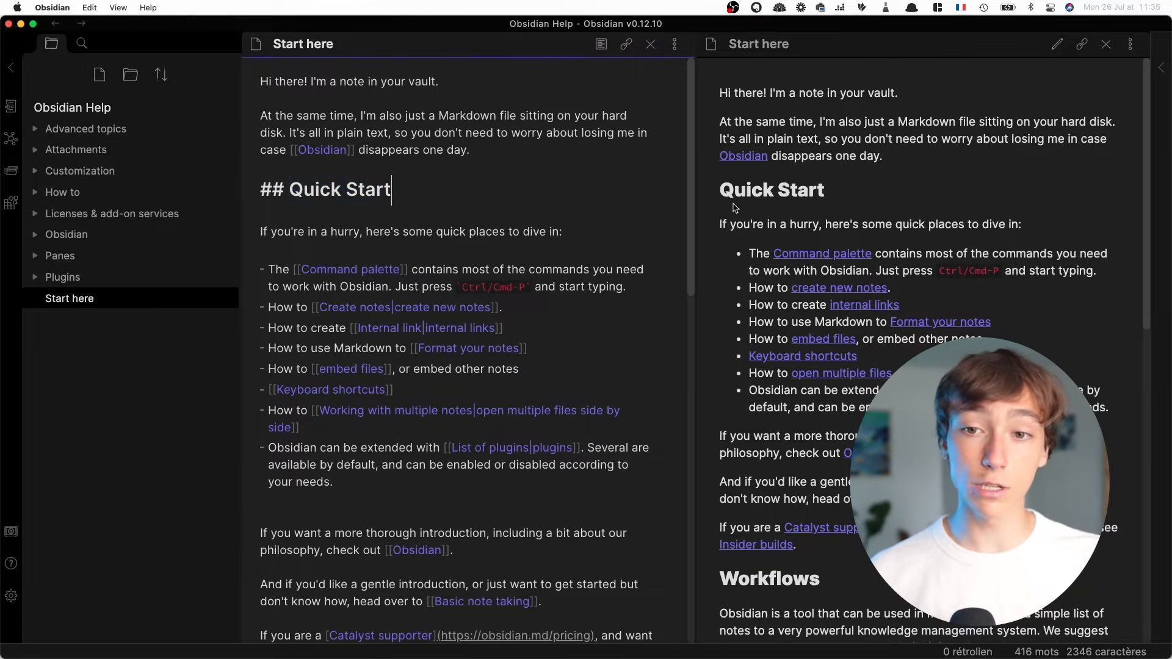
click(769, 193)
drag(817, 190, 727, 195)
click(727, 196)
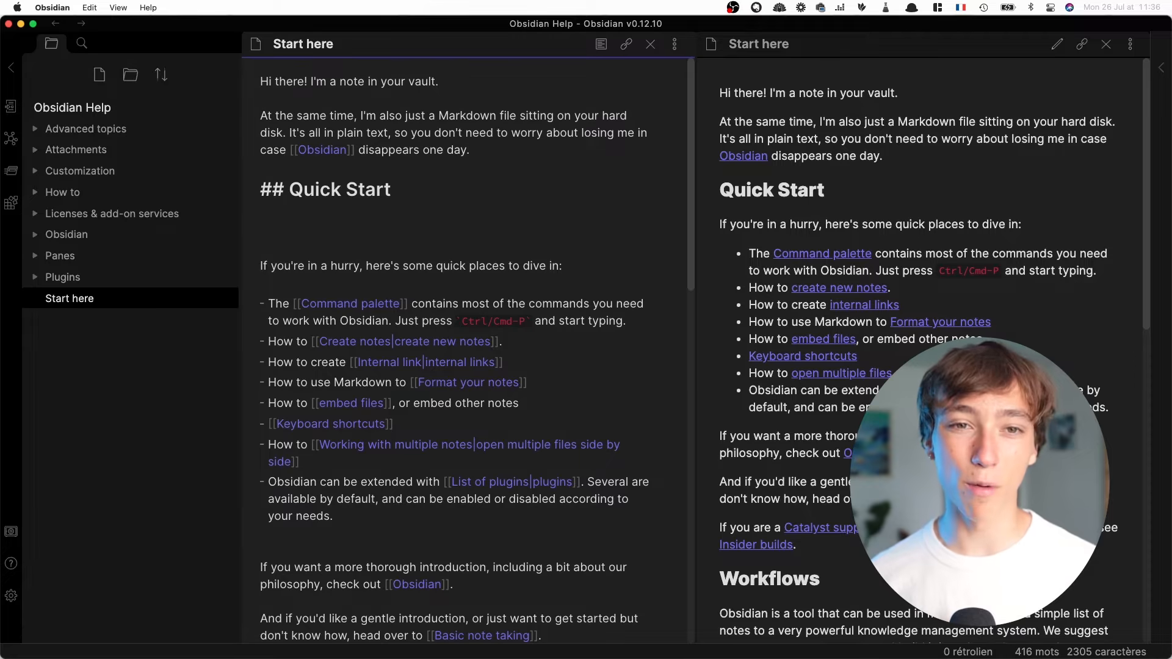
Add the level-1 heading "# test" below the Quick Start heading and check it in the rendered preview
text(# )
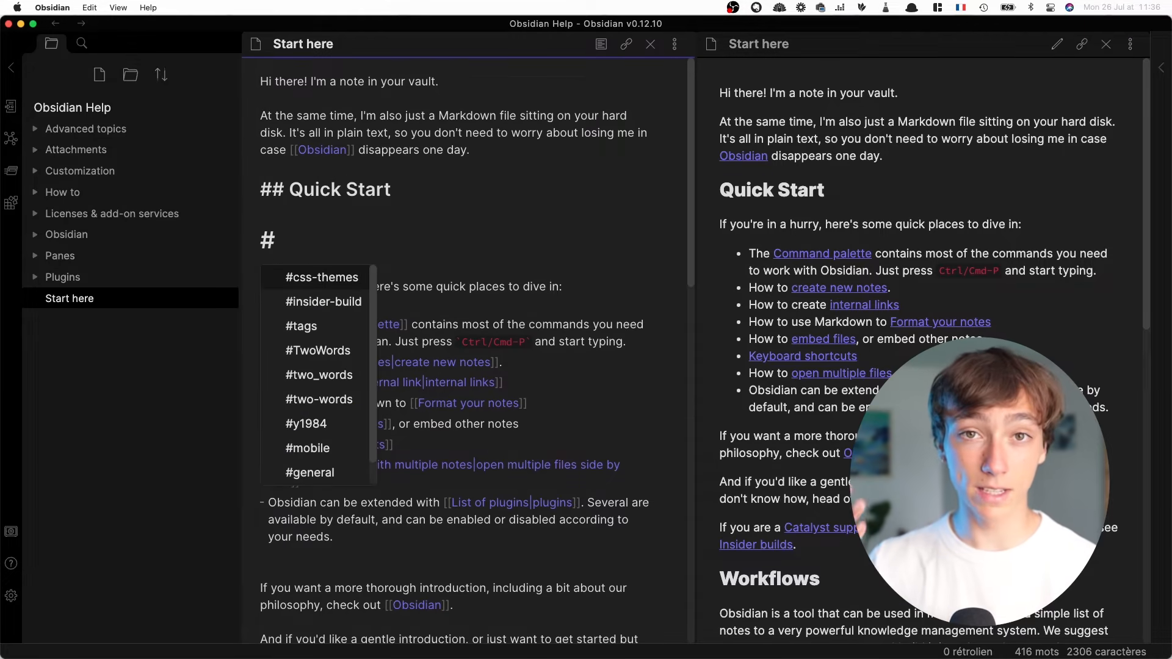
text(test)
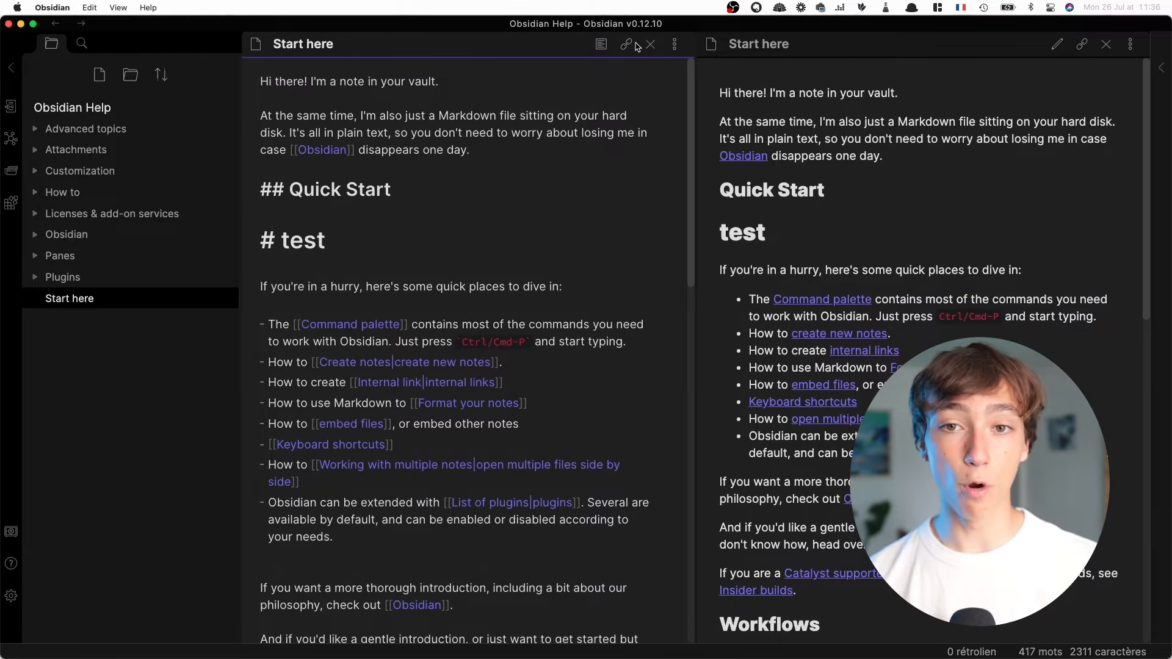
click(601, 44)
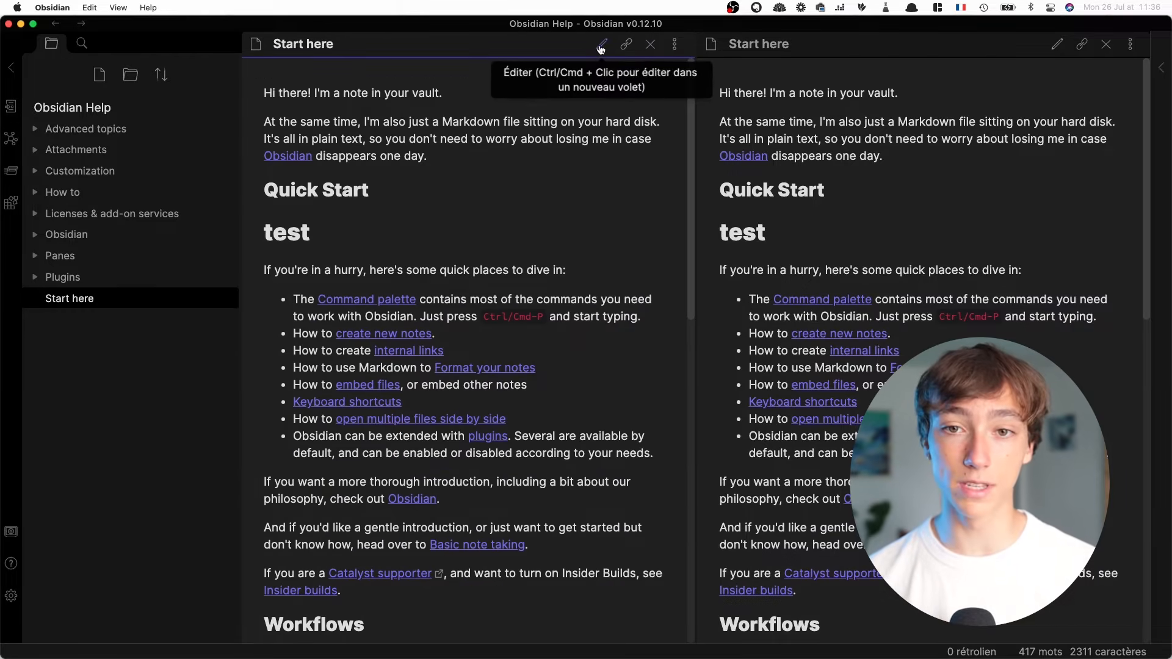
drag(310, 235, 262, 231)
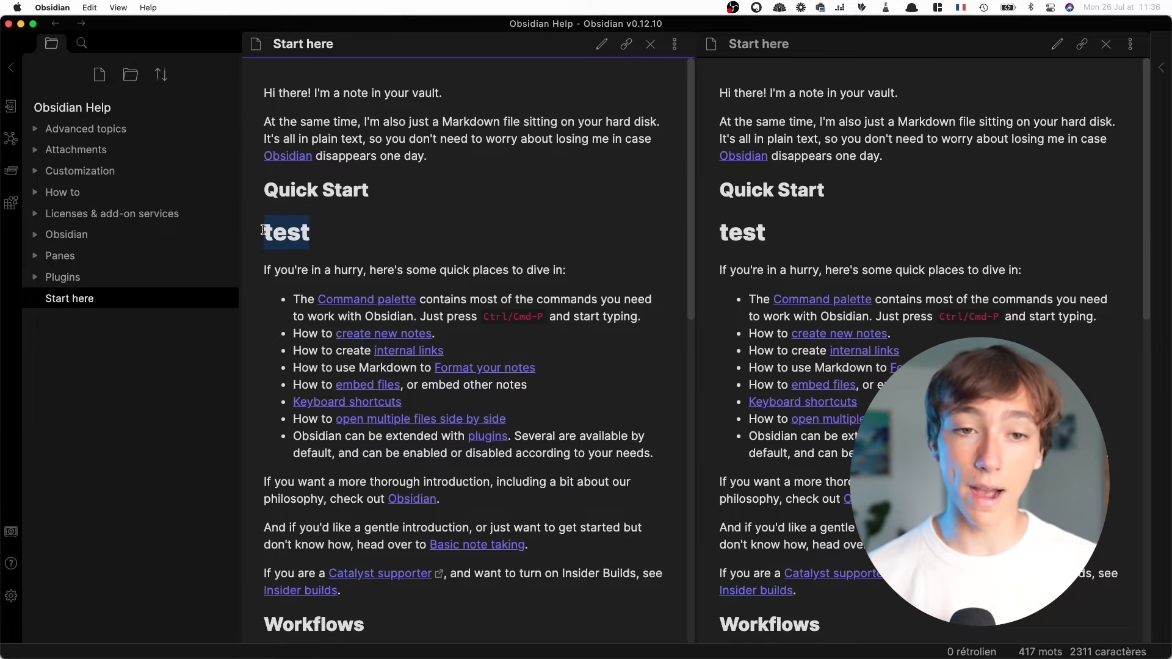
click(363, 209)
key(super+e)
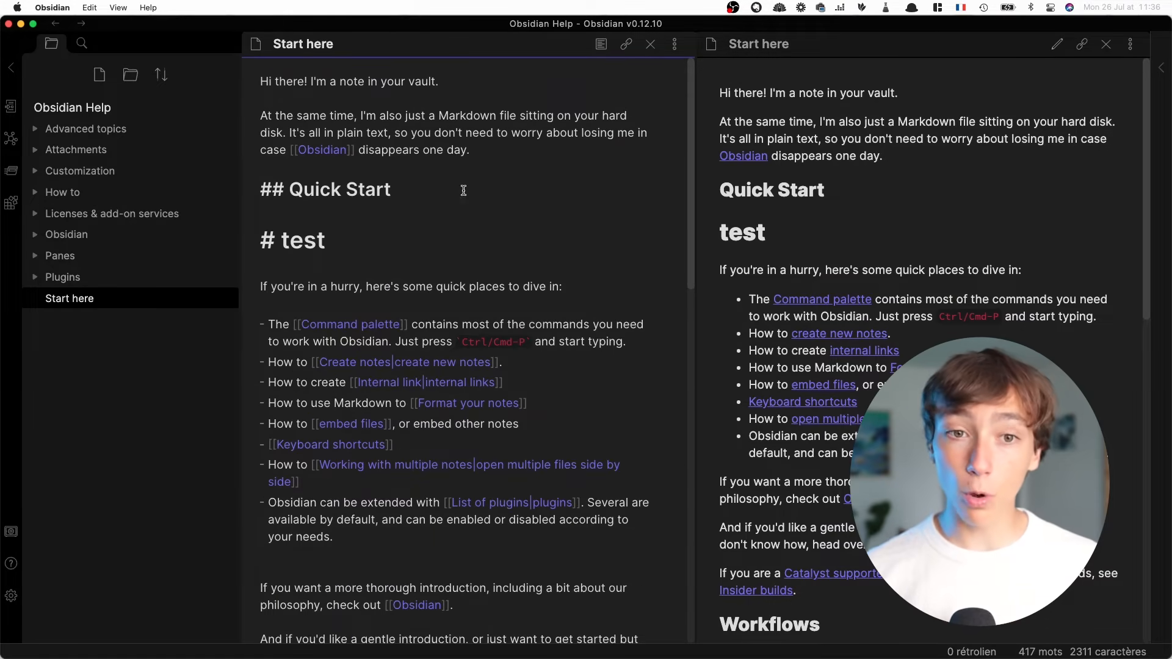
Make "Markdown file" bold in the second paragraph and check it in the rendered preview
drag(527, 133, 518, 110)
click(448, 140)
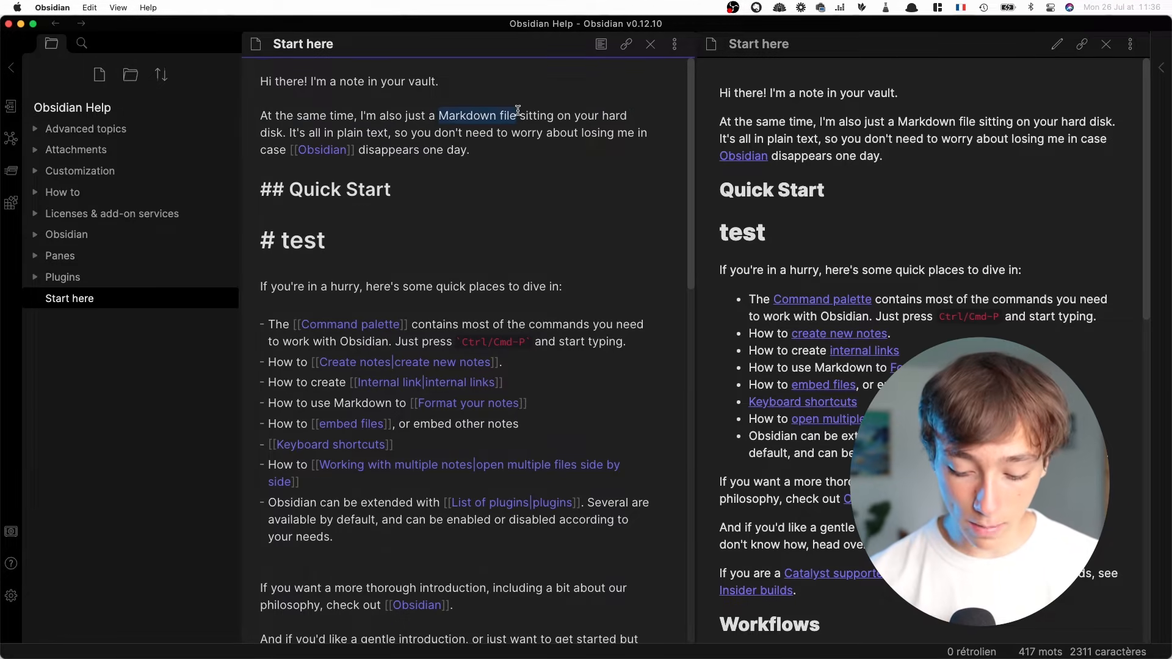
key(super+b)
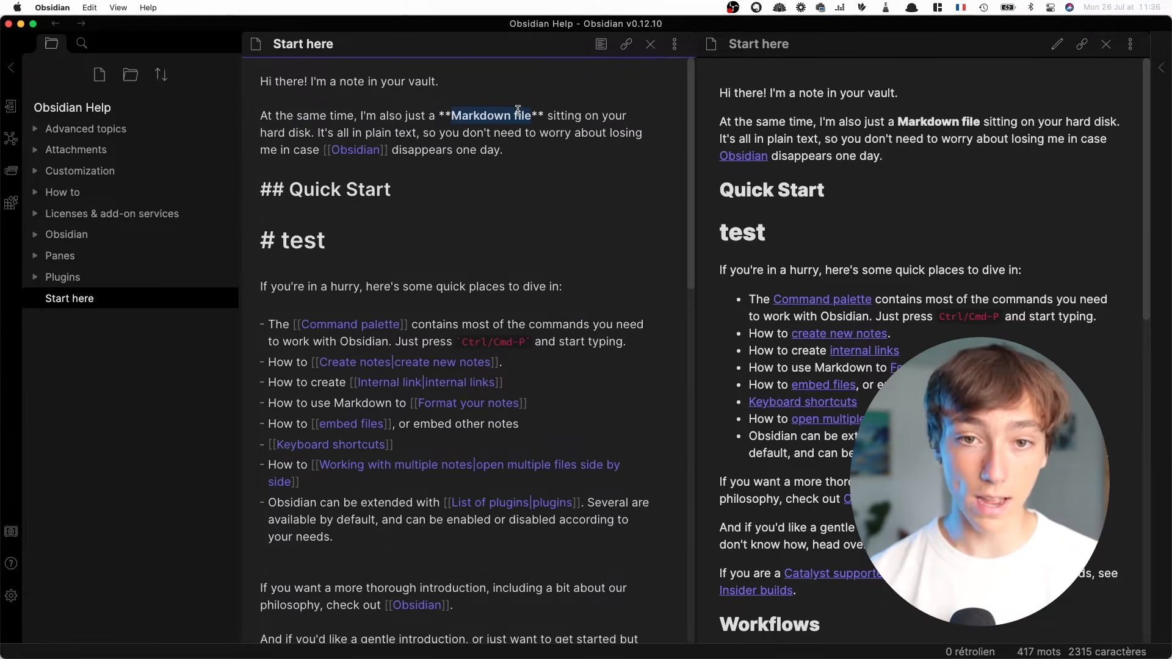
click(596, 54)
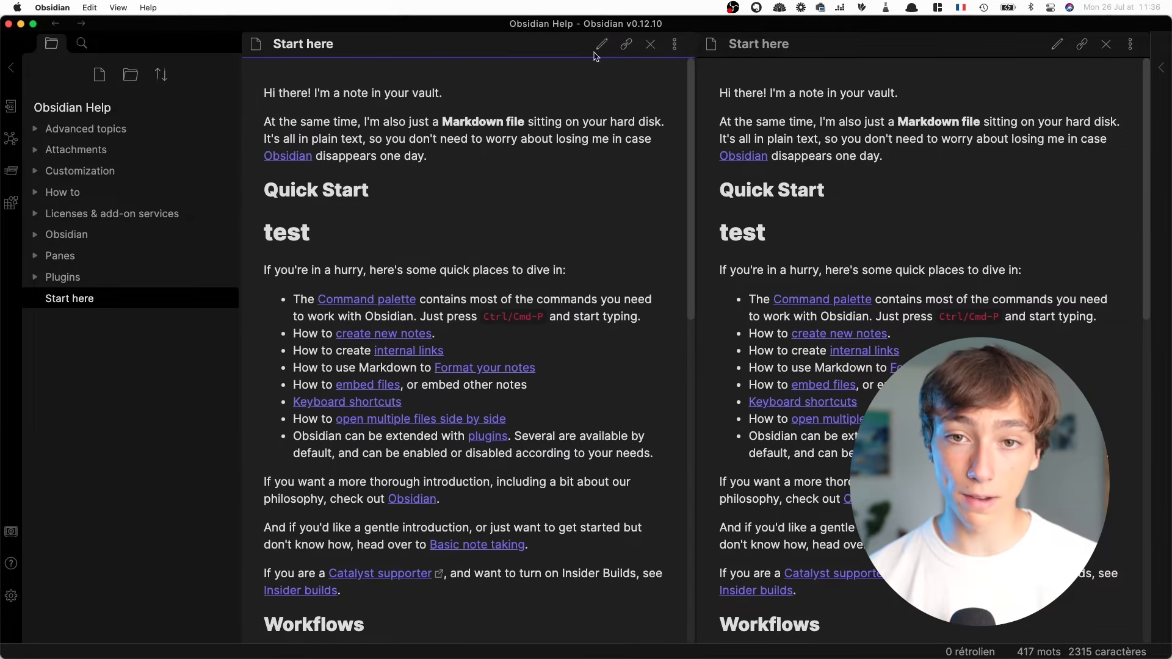
drag(523, 121, 455, 118)
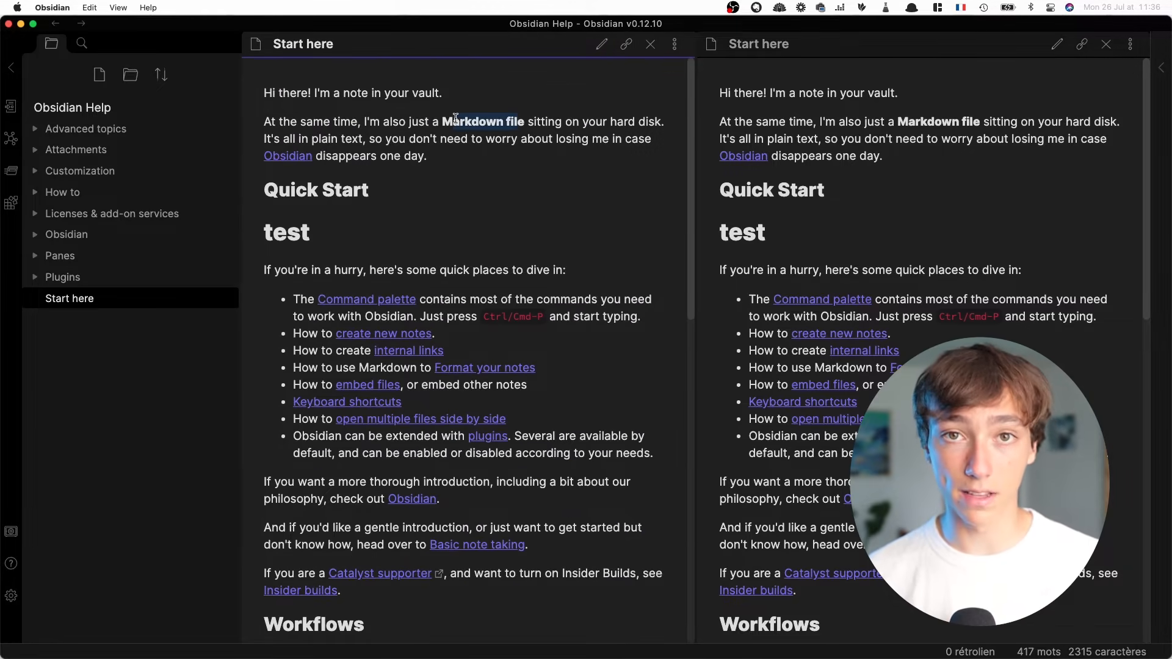
key(super+e)
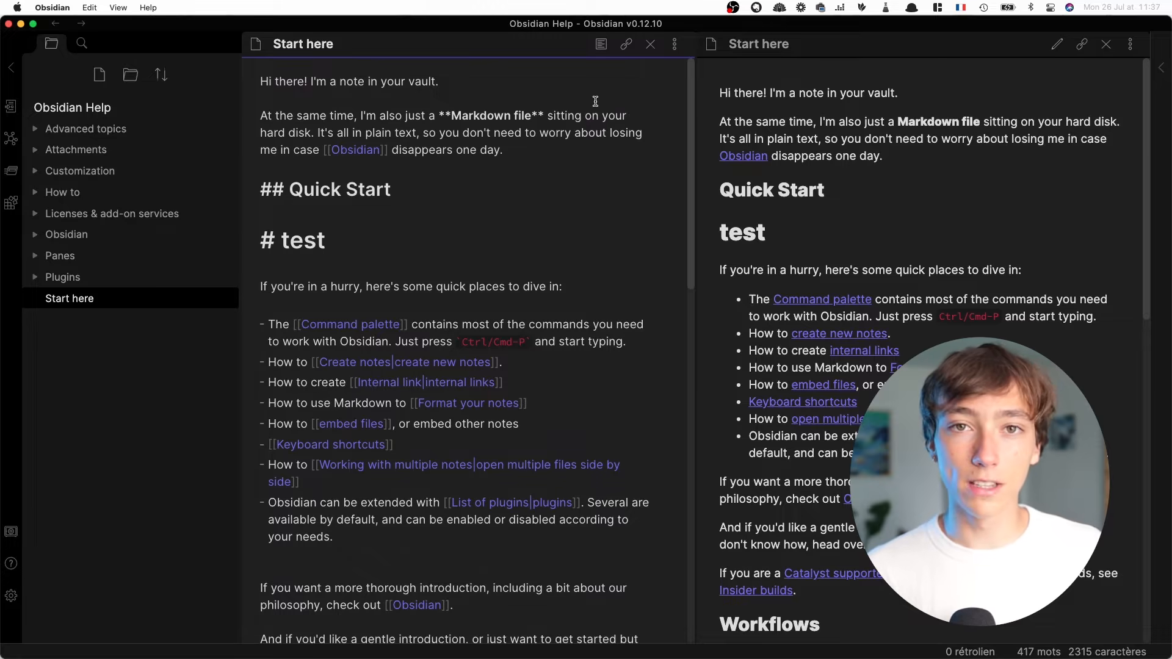
Trim the asterisks around "Markdown file" in the second paragraph to turn its bold formatting into italic
click(450, 122)
key(BackSpace)
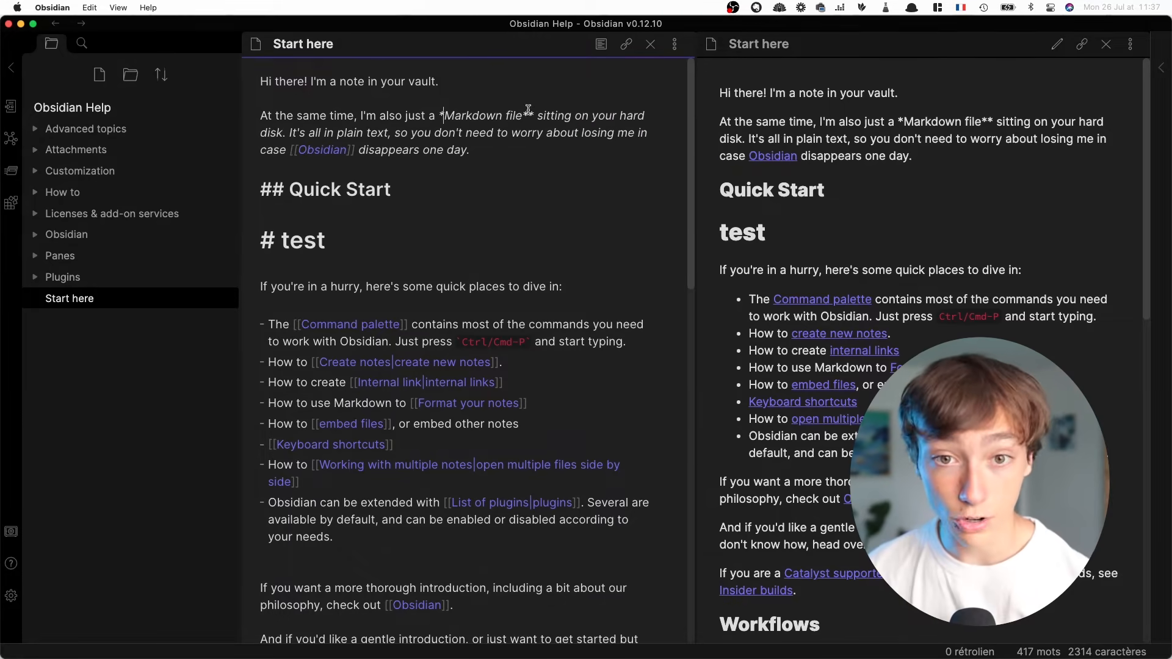
click(533, 116)
key(BackSpace)
key(BackSpace)
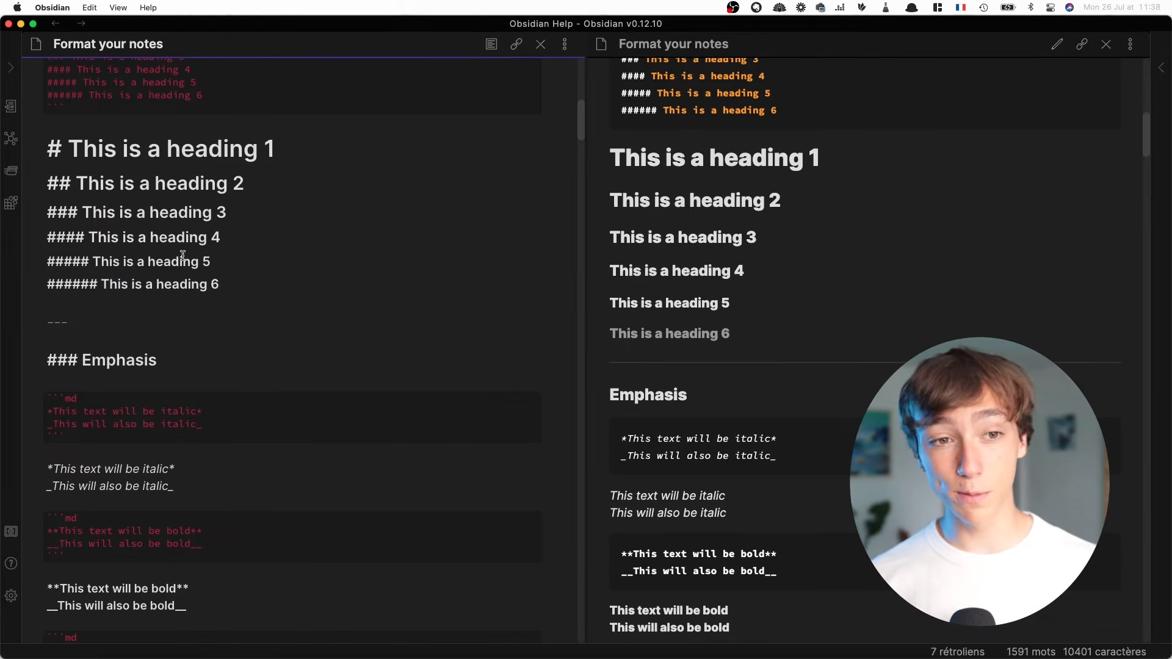
Examine the Markdown markers for heading levels 1 to 6 in the Format your notes help page
drag(61, 144, 53, 143)
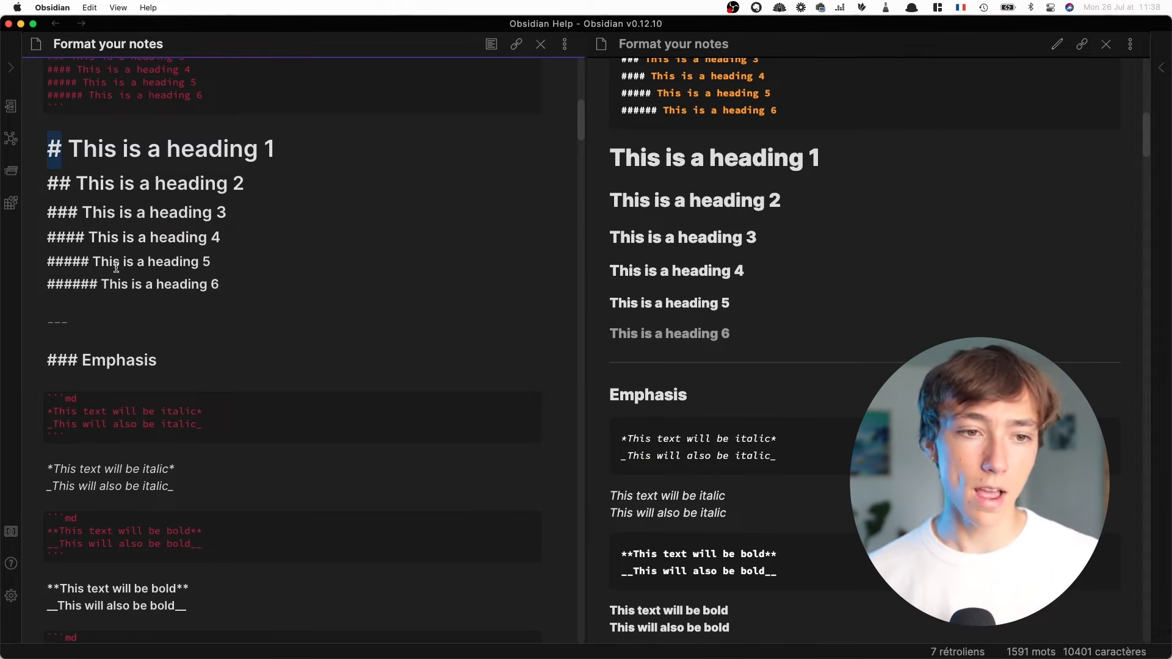
drag(97, 285, 44, 283)
click(61, 285)
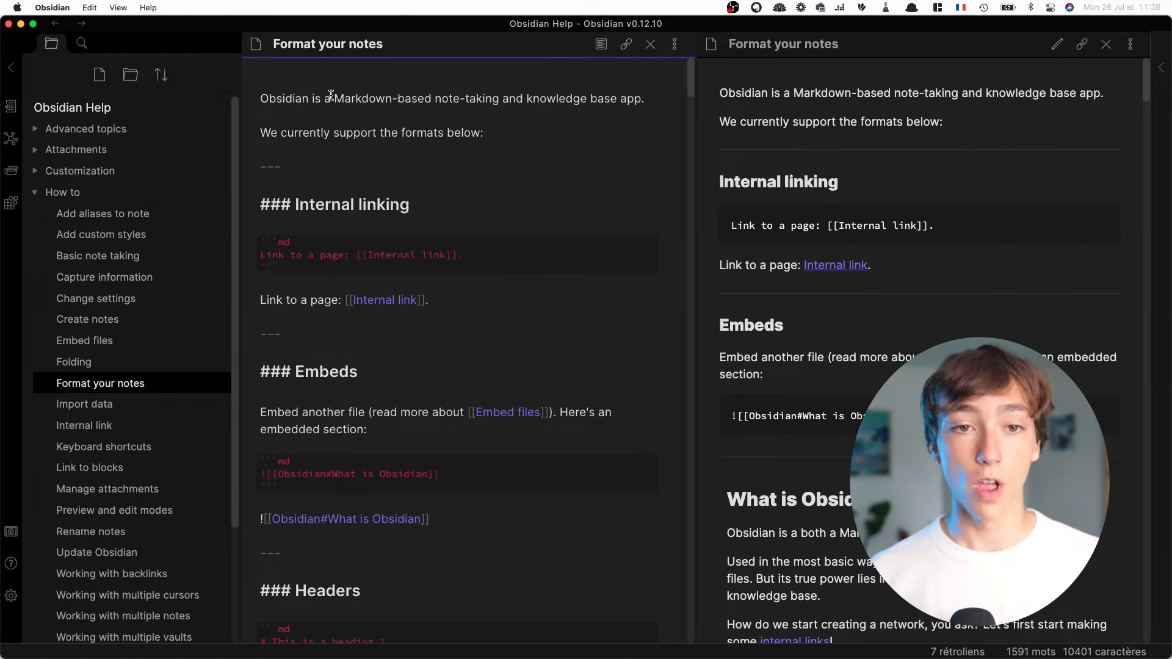
Review the syntax examples in Format your notes, from internal linking and emphasis through images to tables
drag(338, 86, 450, 349)
click(451, 349)
click(325, 298)
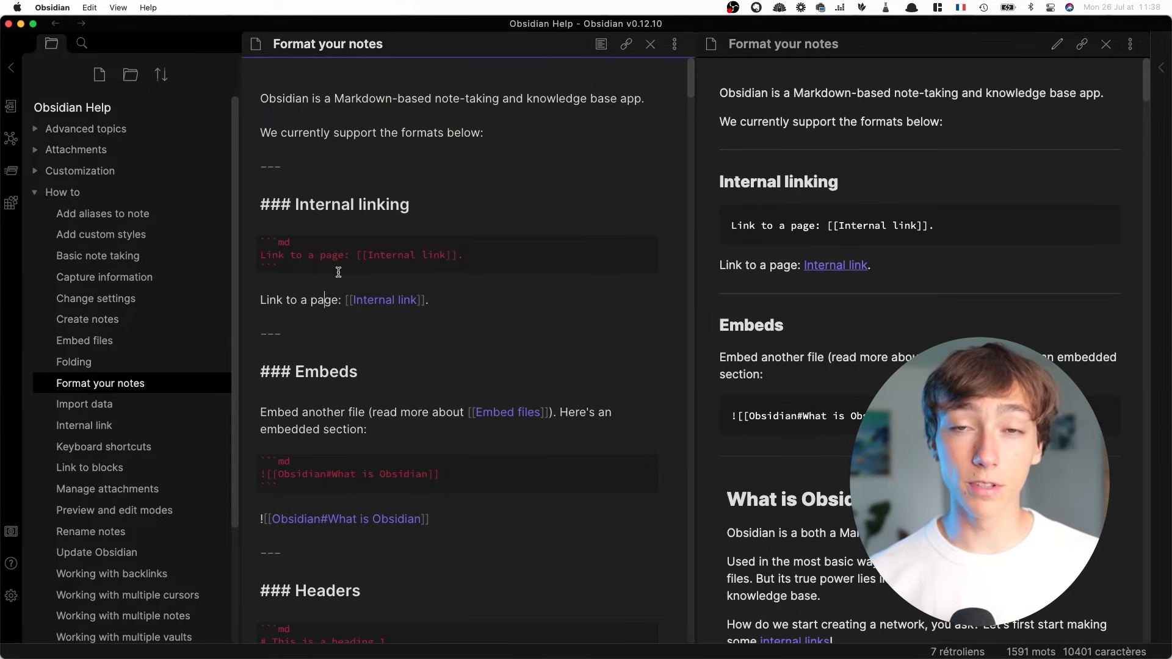
scroll(337, 271, down, 10)
scroll(342, 226, down, 5)
click(387, 236)
scroll(360, 379, down, 2)
scroll(342, 366, down, 10)
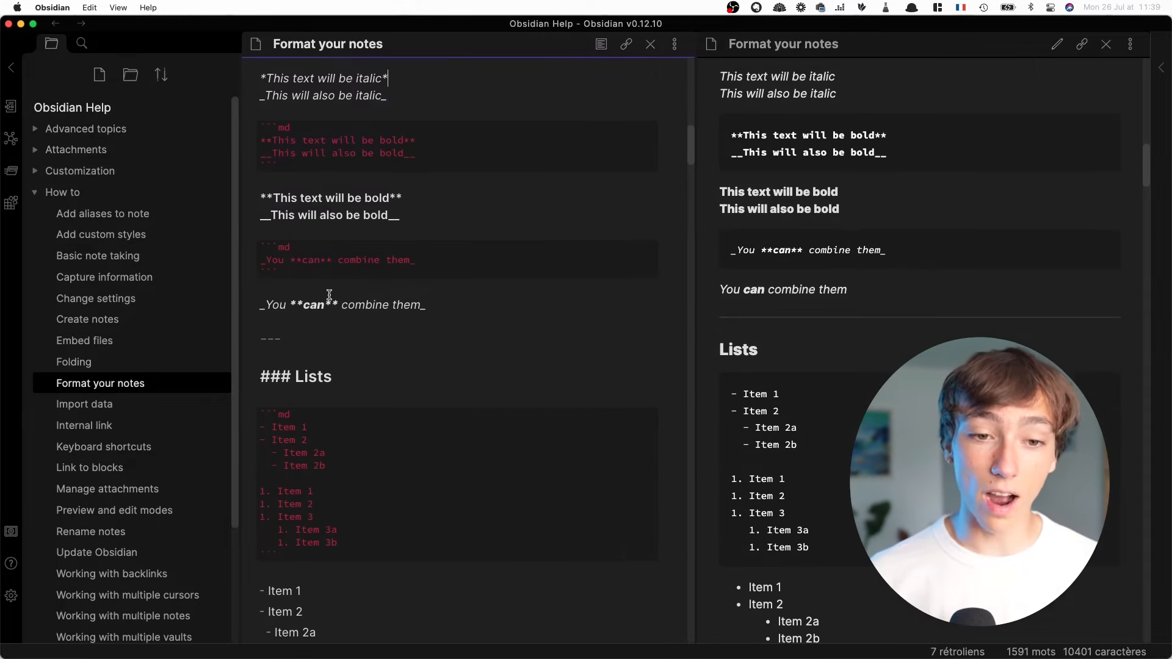
drag(363, 312, 238, 299)
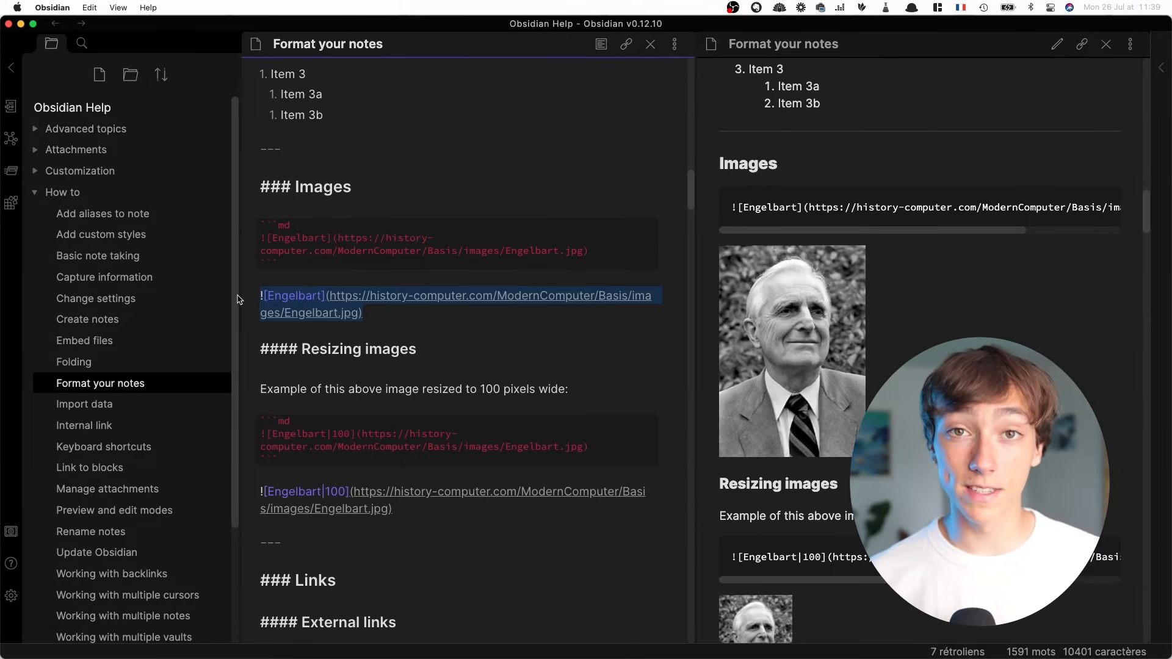
scroll(424, 376, down, 15)
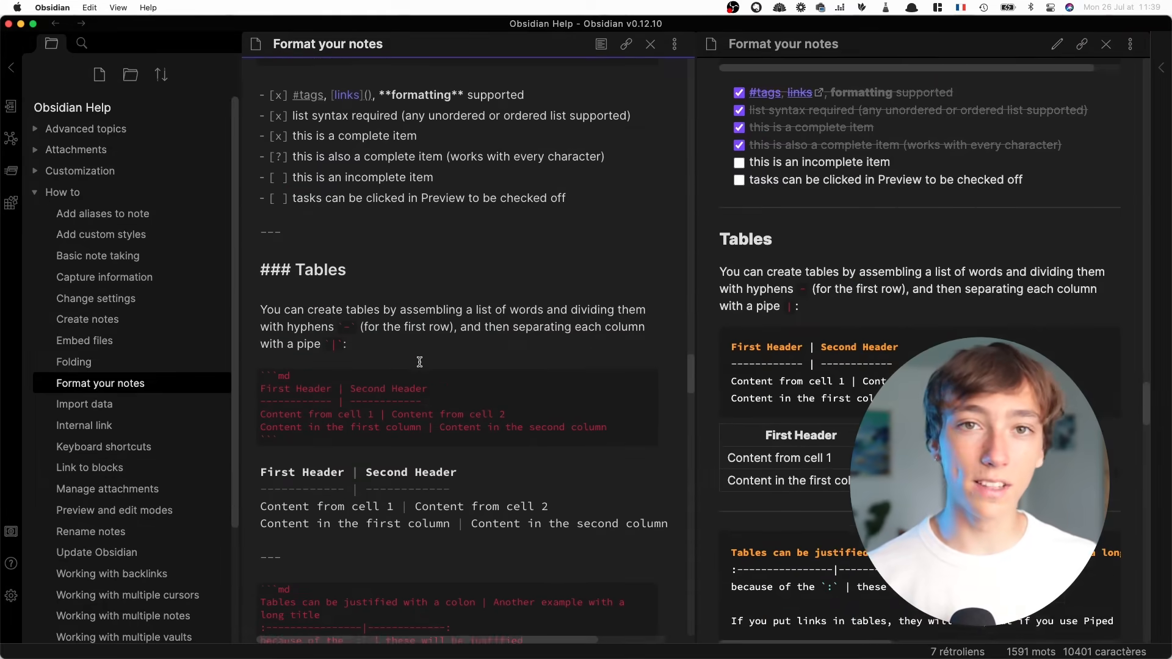
scroll(419, 363, down, 3)
scroll(420, 356, down, 4)
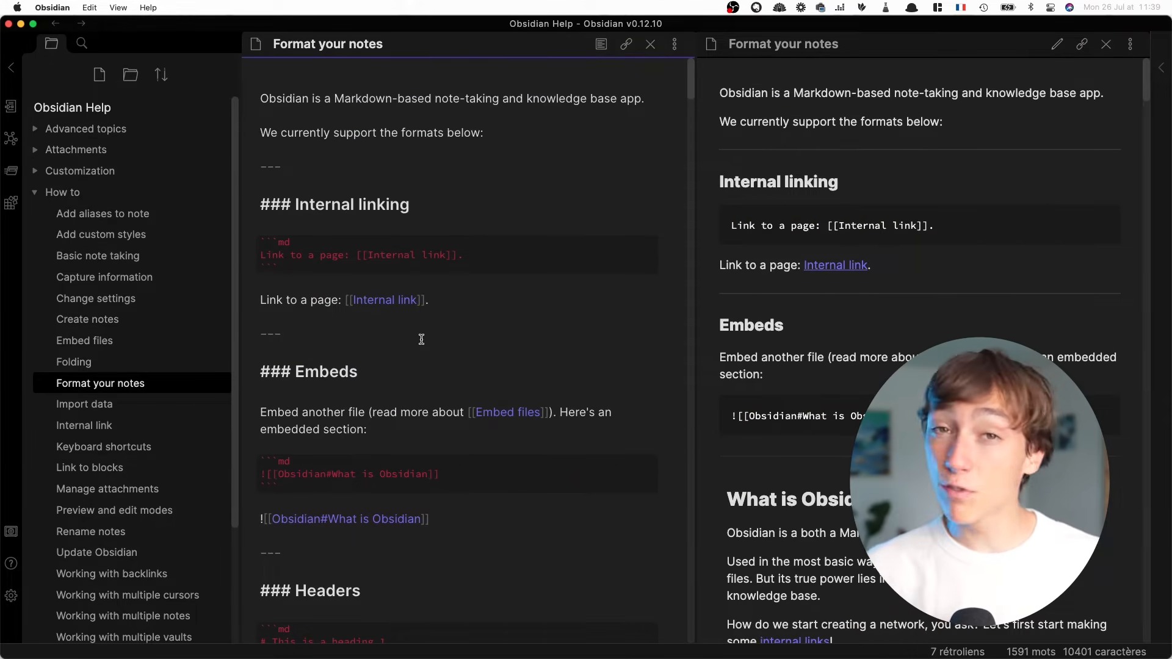
scroll(421, 339, down, 8)
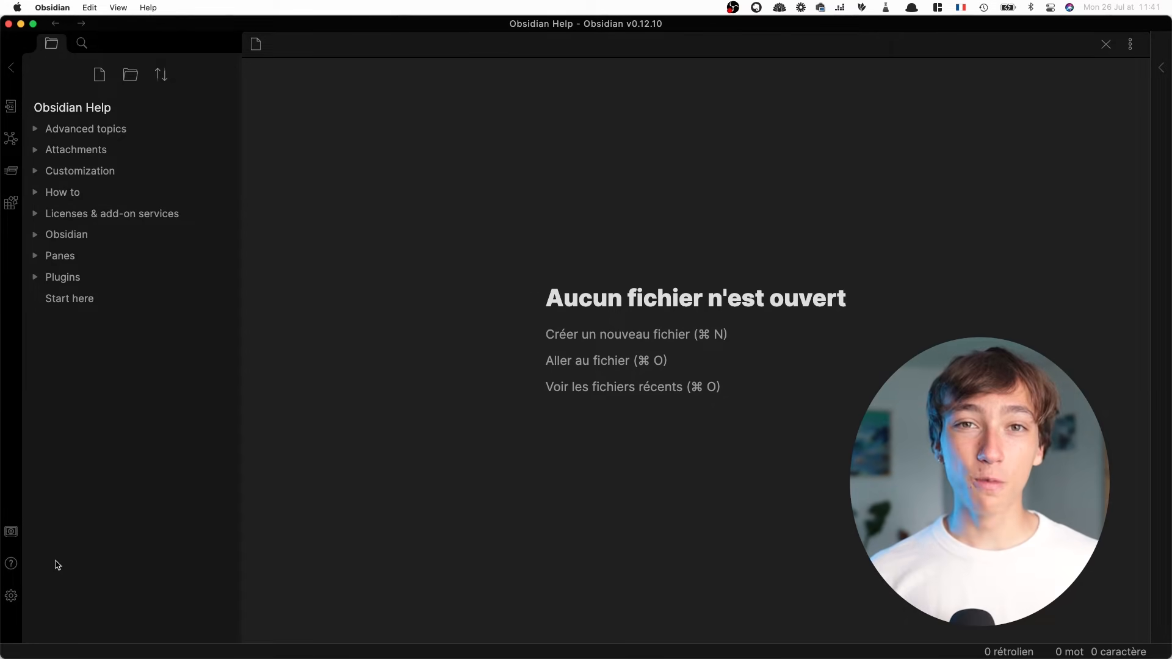
Enable heading folding (Pliage de l'en-tête) and indentation folding (Pliage de l'indentation) in the editor settings
click(11, 596)
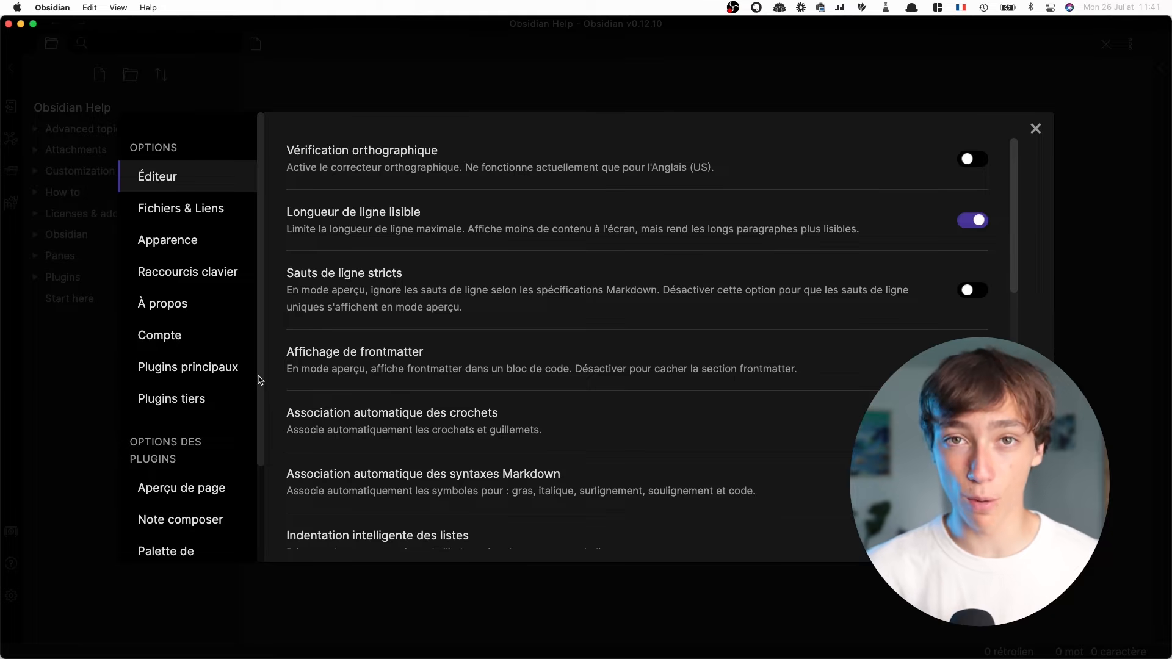
scroll(457, 223, down, 7)
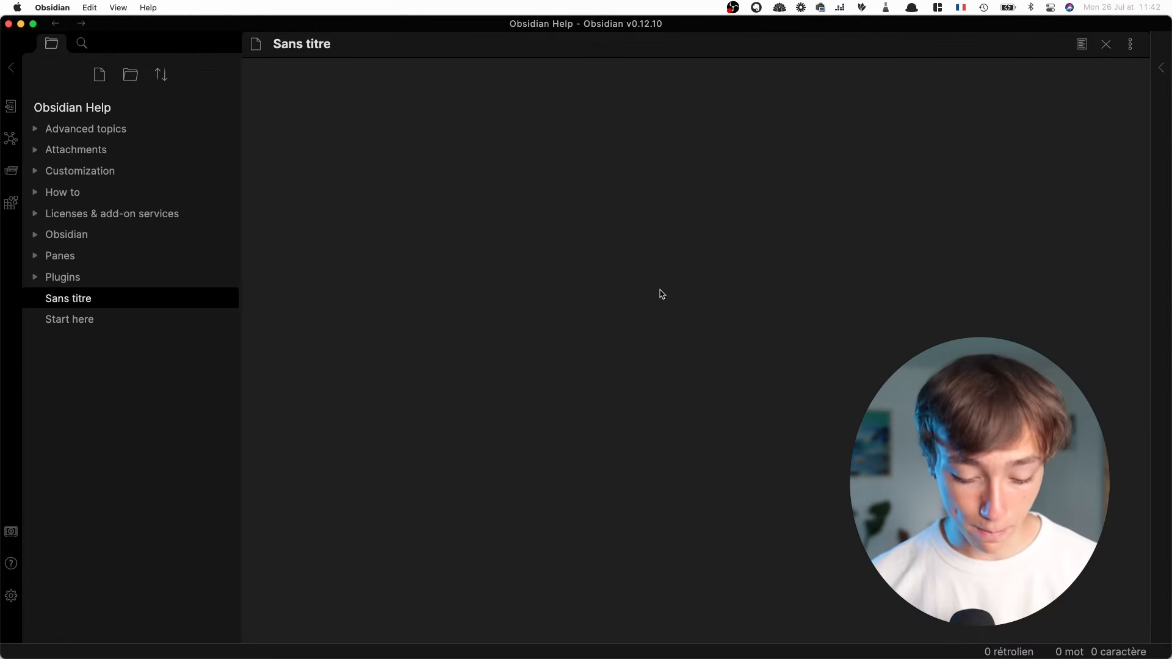
Write a "## TEST" heading with three "test" lines in a new note, and fold and unfold its section
text(## TEST)
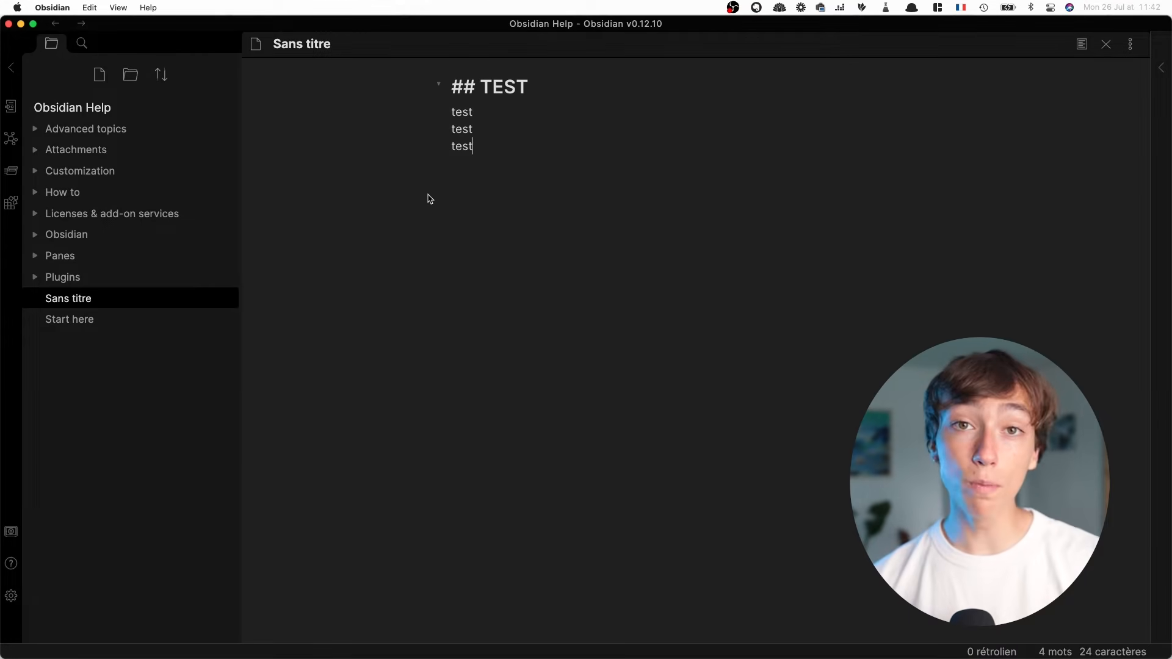
click(440, 87)
click(441, 87)
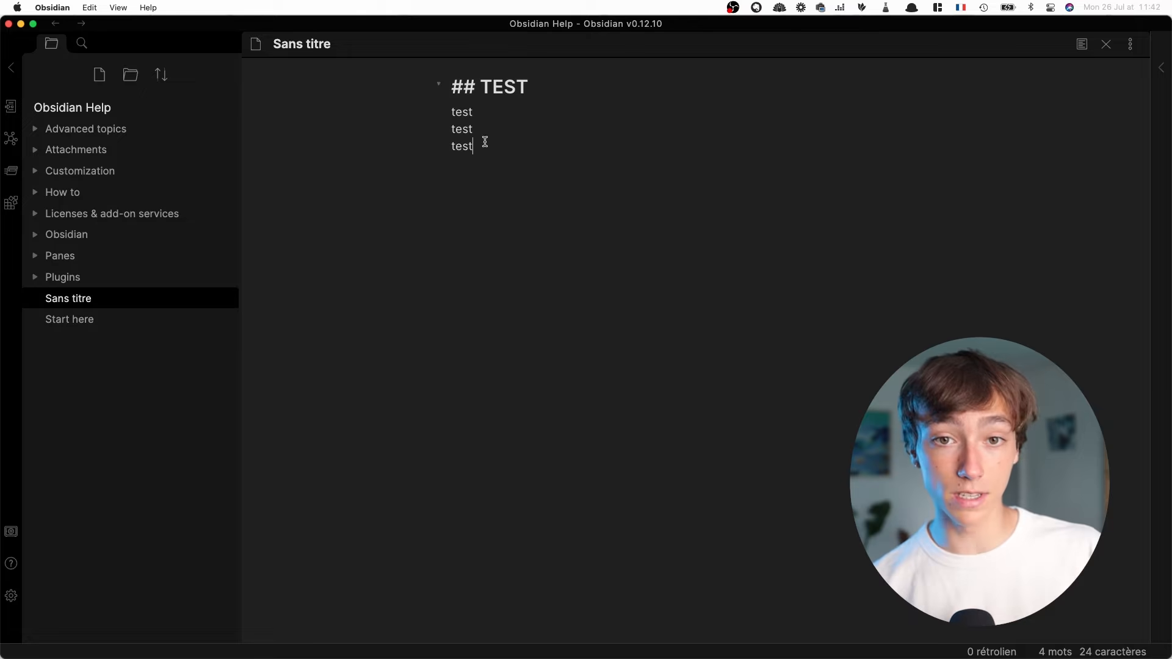
Add a bullet "test" with two nested "test" bullets a few lines below the section, and fold and unfold the list
key(Return)
key(Return)
key(Return)
key(Return)
key(Return)
text(test)
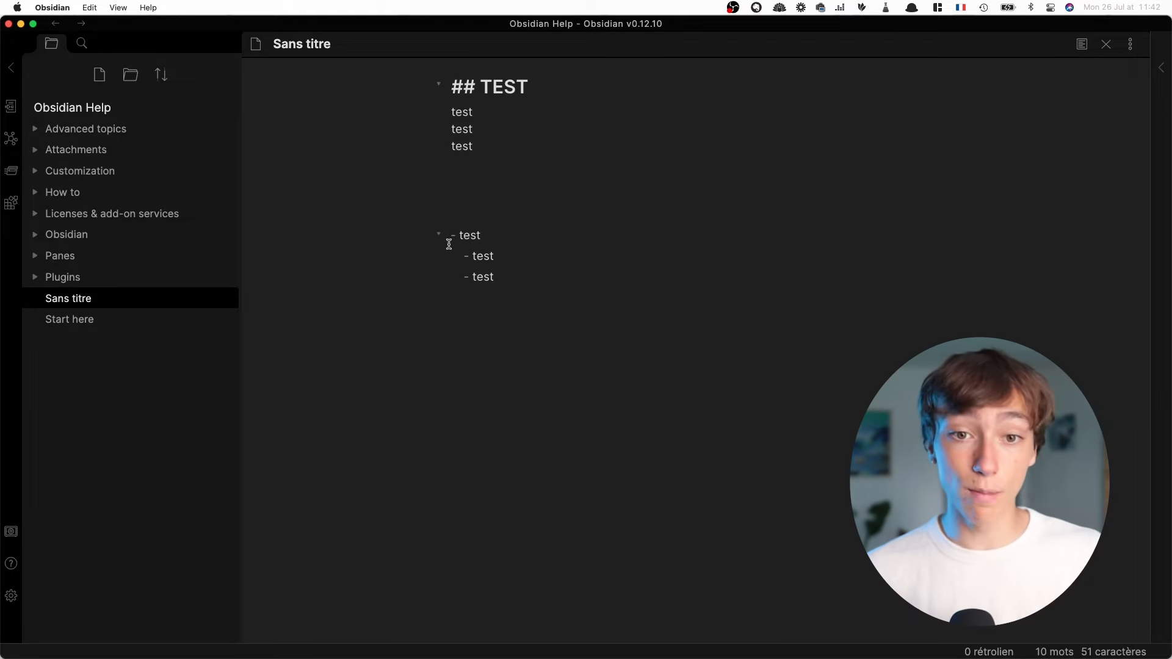
click(440, 237)
click(439, 237)
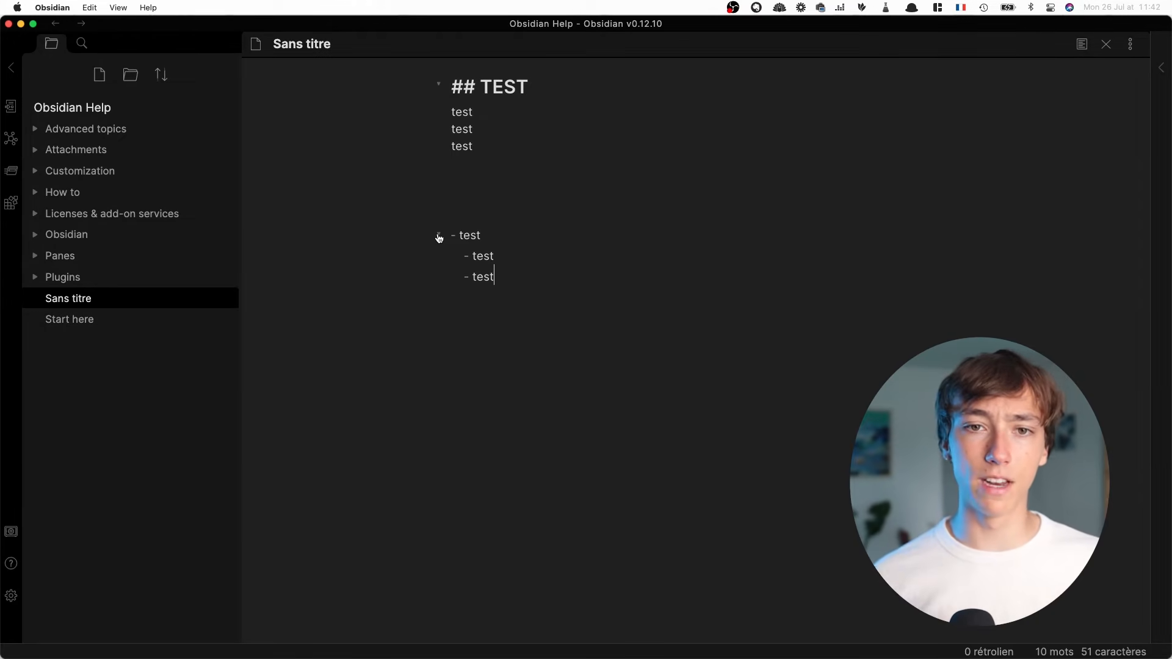
Replace the heading text TEST with "Qu'est ce que le tofu"
drag(596, 89, 480, 86)
text(Qu'est ce que la)
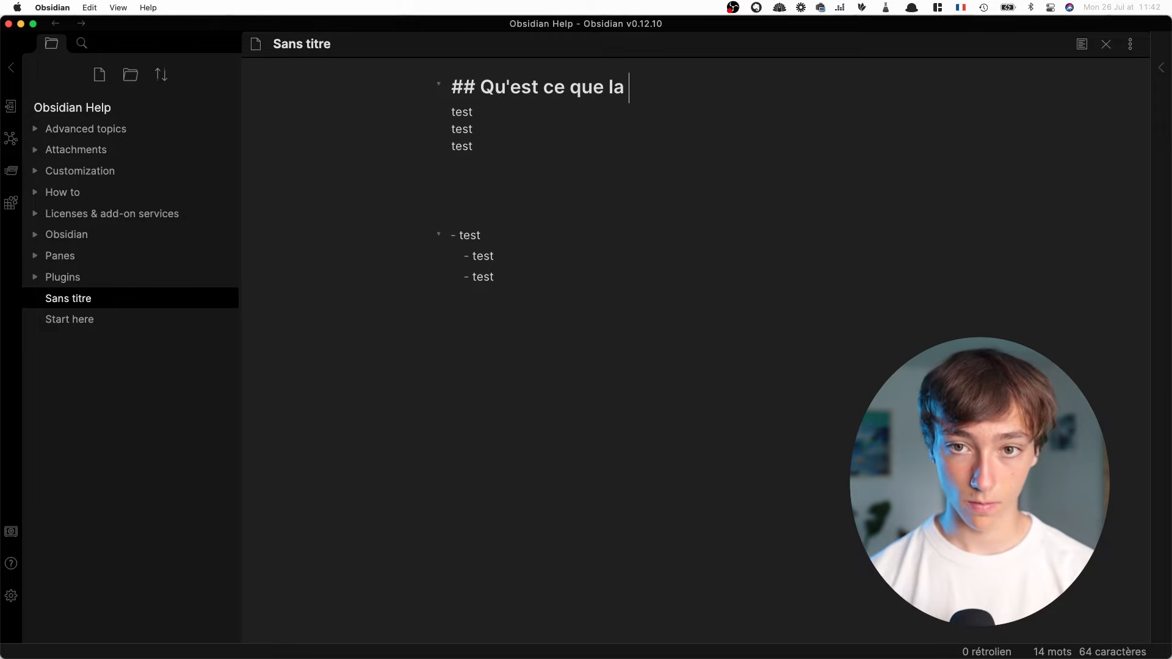
key(BackSpace)
key(BackSpace)
key(BackSpace)
text(le tofu)
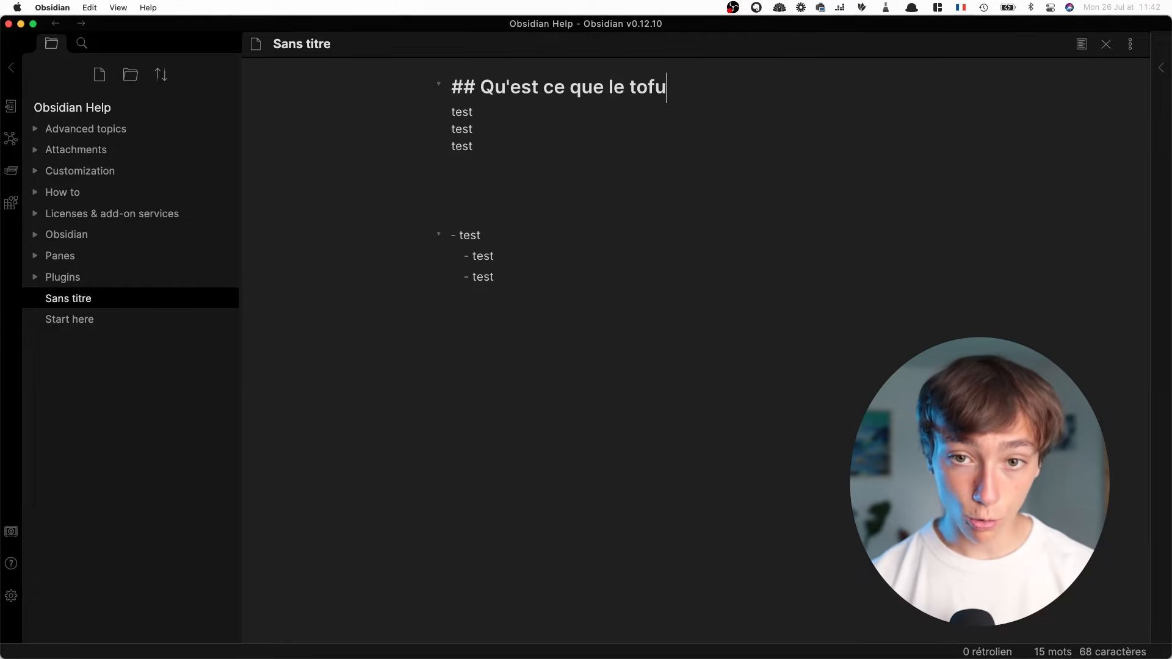
Replace the three "test" lines under the tofu heading with "C'est du soja", and fold and unfold the section
drag(515, 156, 440, 115)
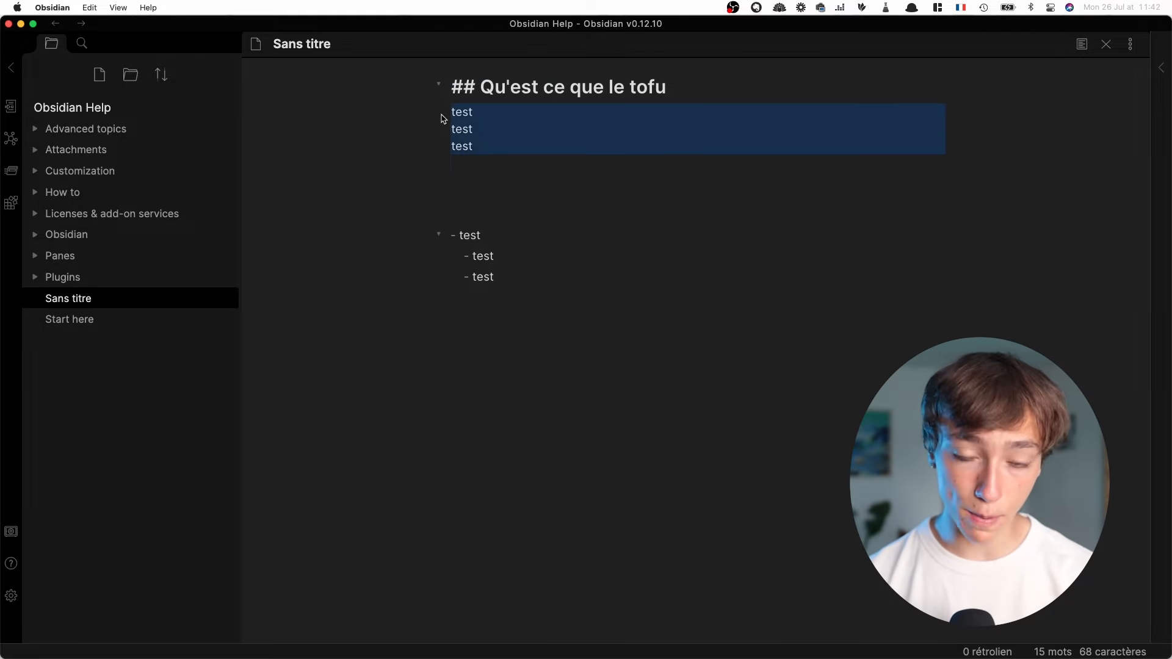
text(C'est du soj)
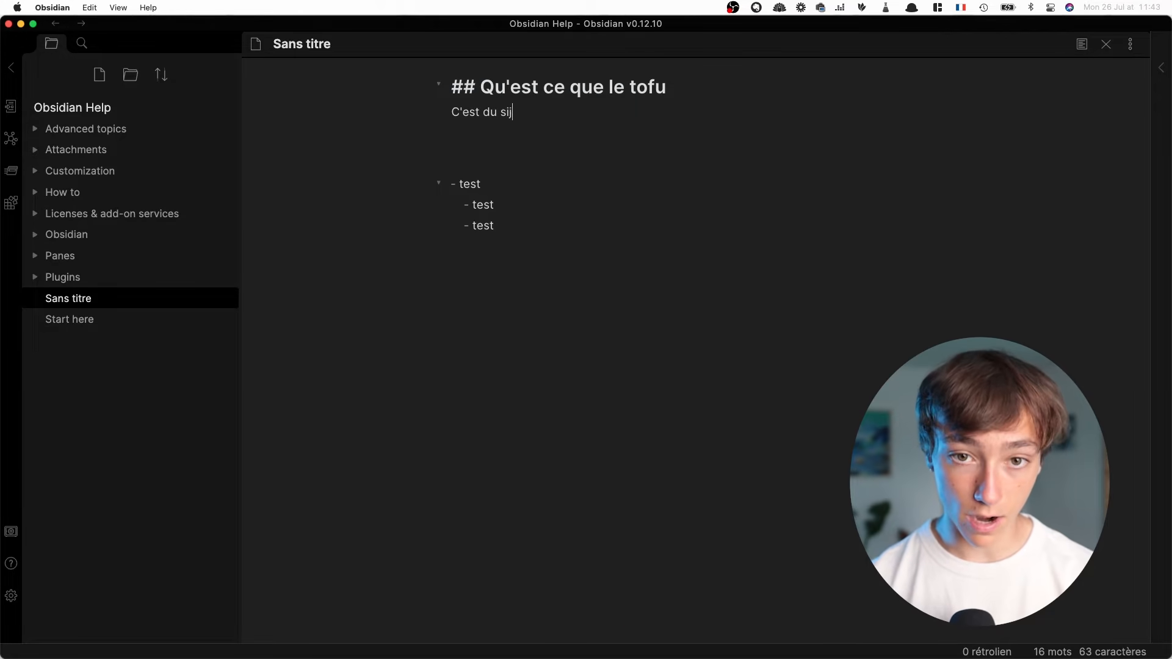
text(a)
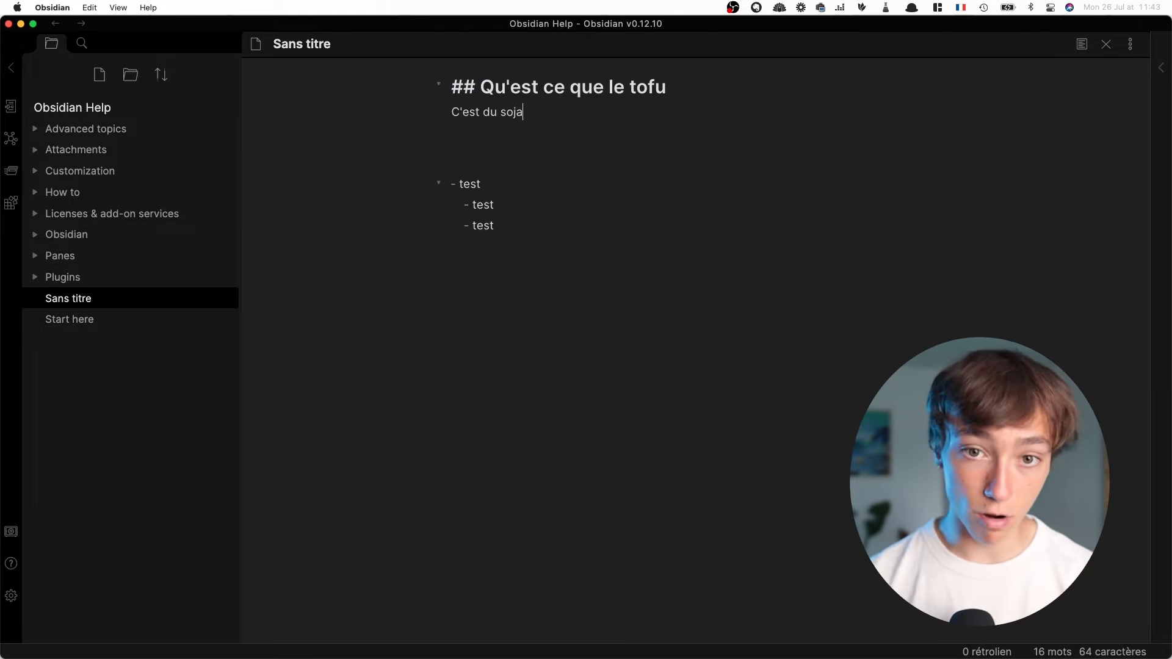
click(438, 89)
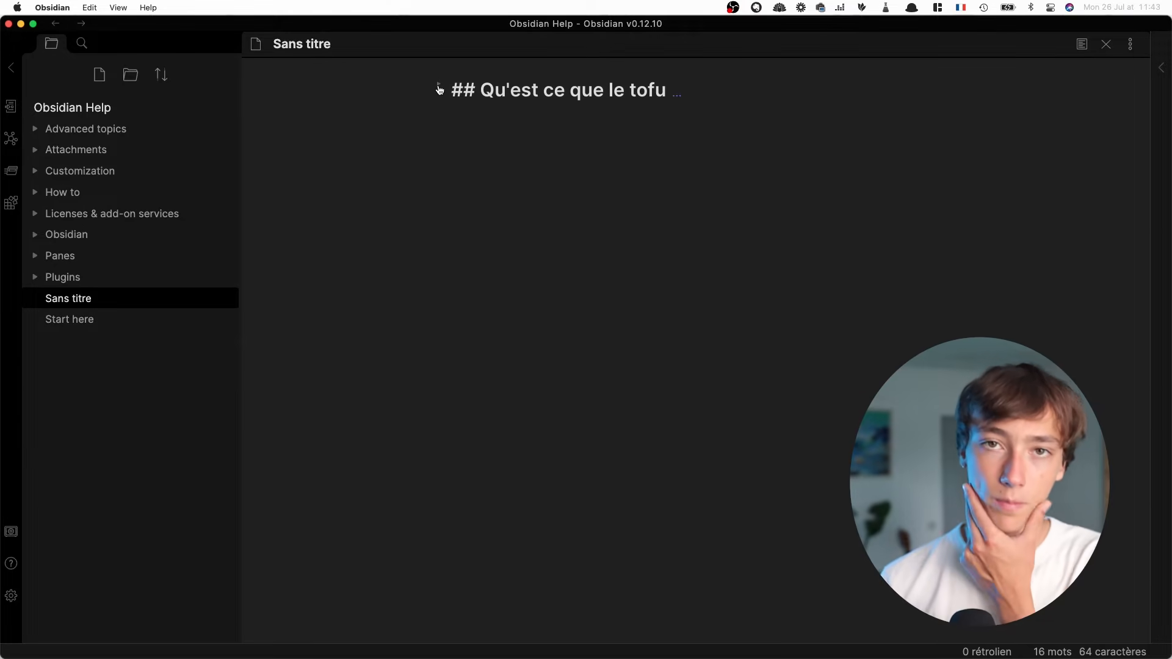
click(438, 89)
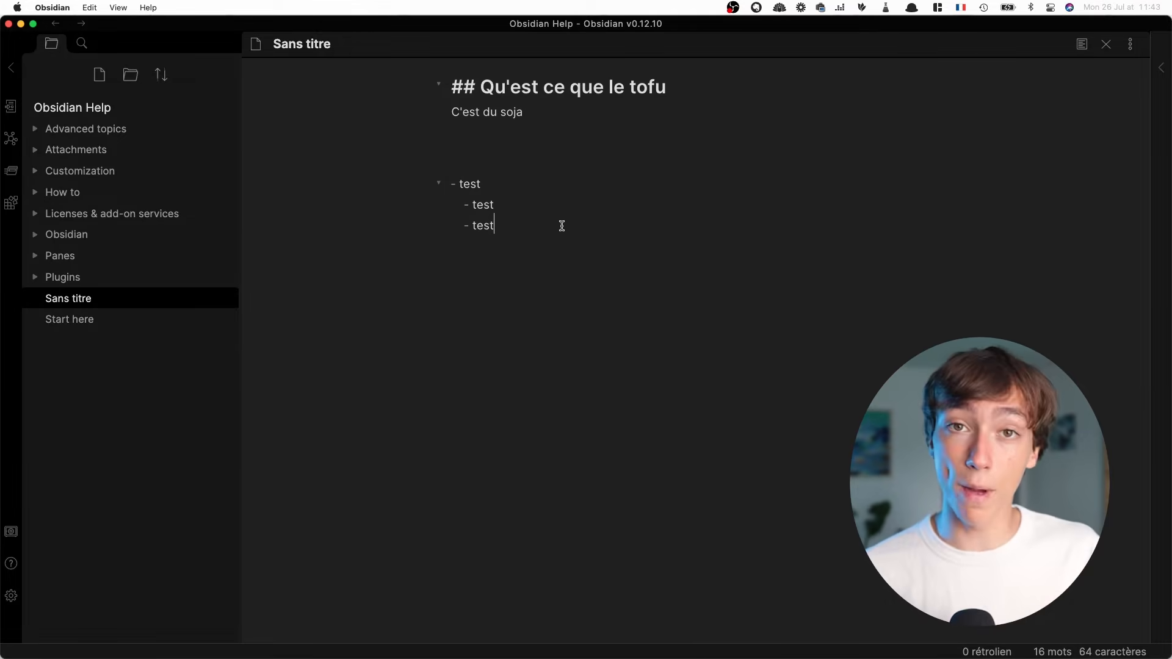
Set deleted files to move to Obsidian's trash (dossier .trash) and enable automatic updating of internal links (Toujours mettre à jour les liens internes)
key(super+comma)
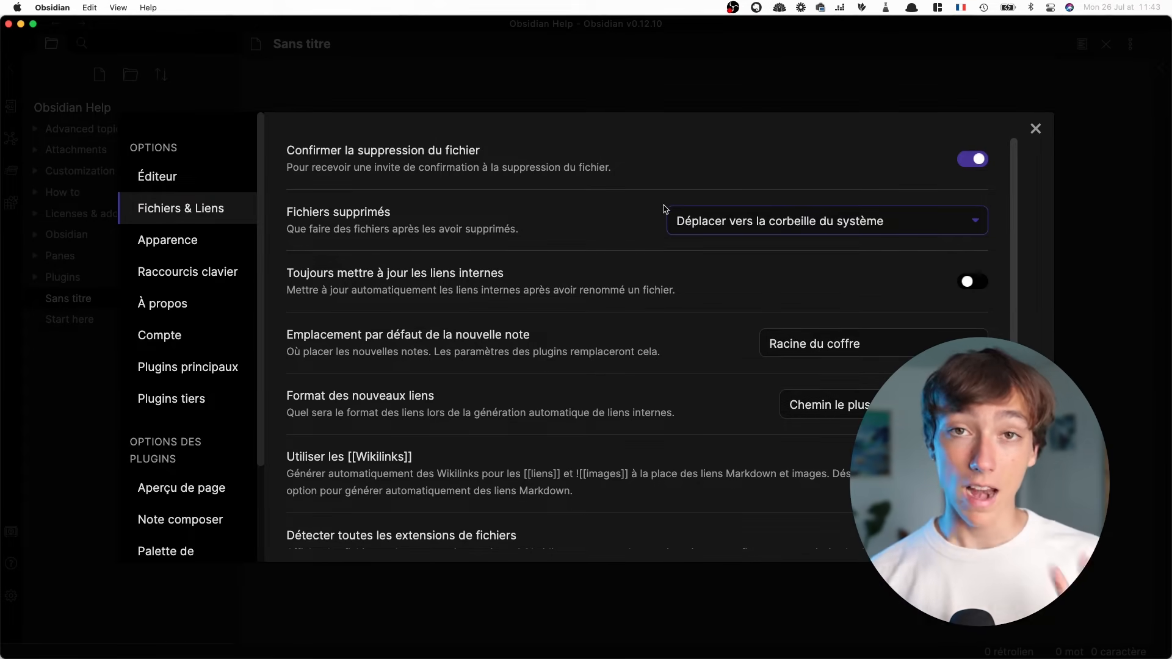
click(697, 220)
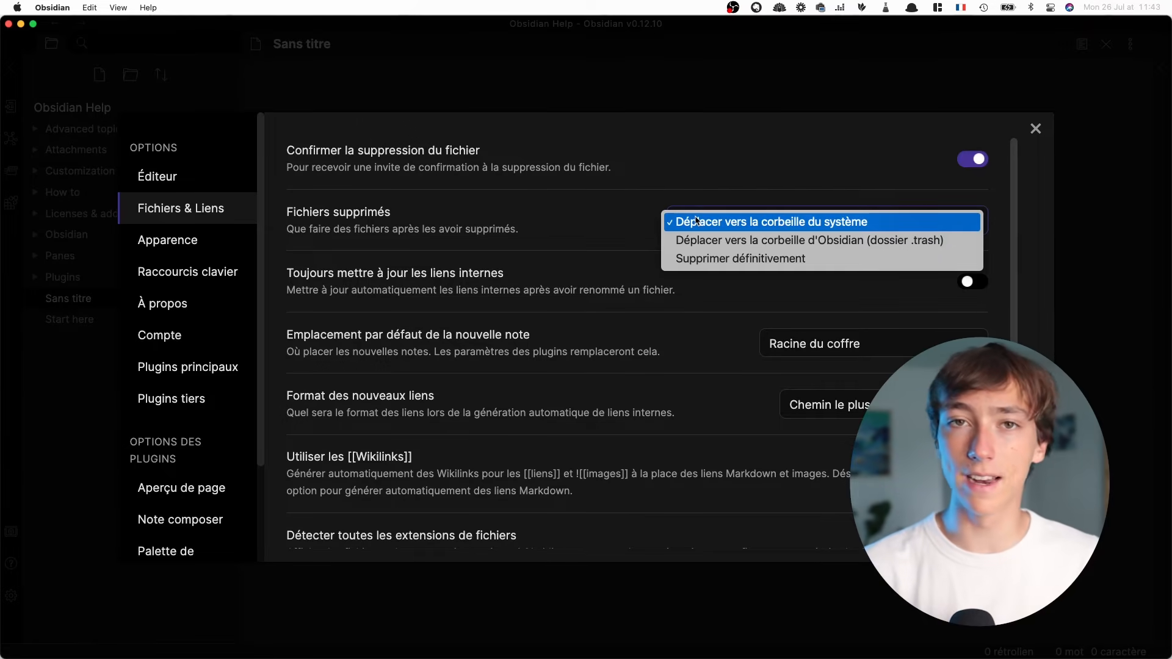
click(718, 242)
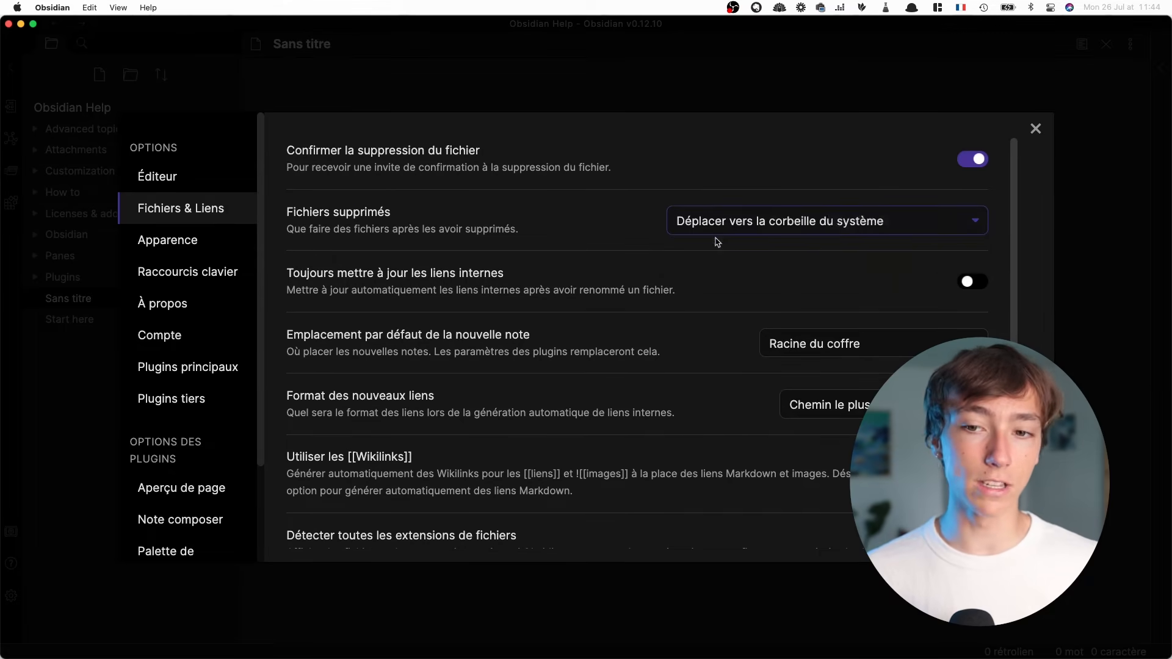
click(750, 212)
click(595, 245)
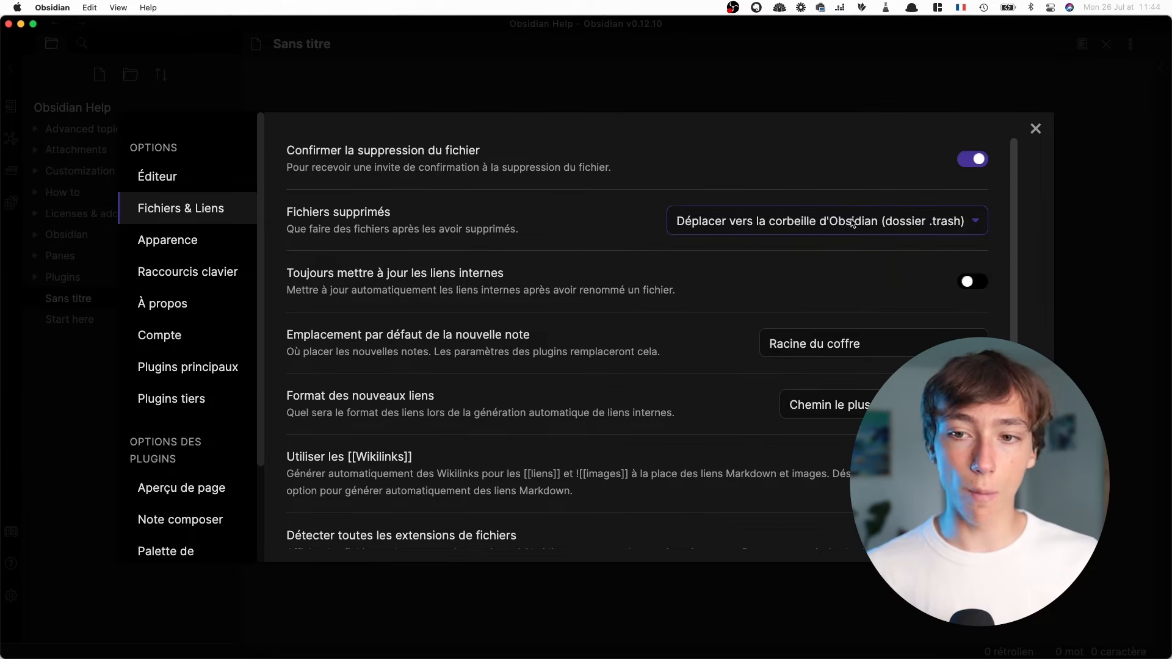
scroll(970, 217, down, 2)
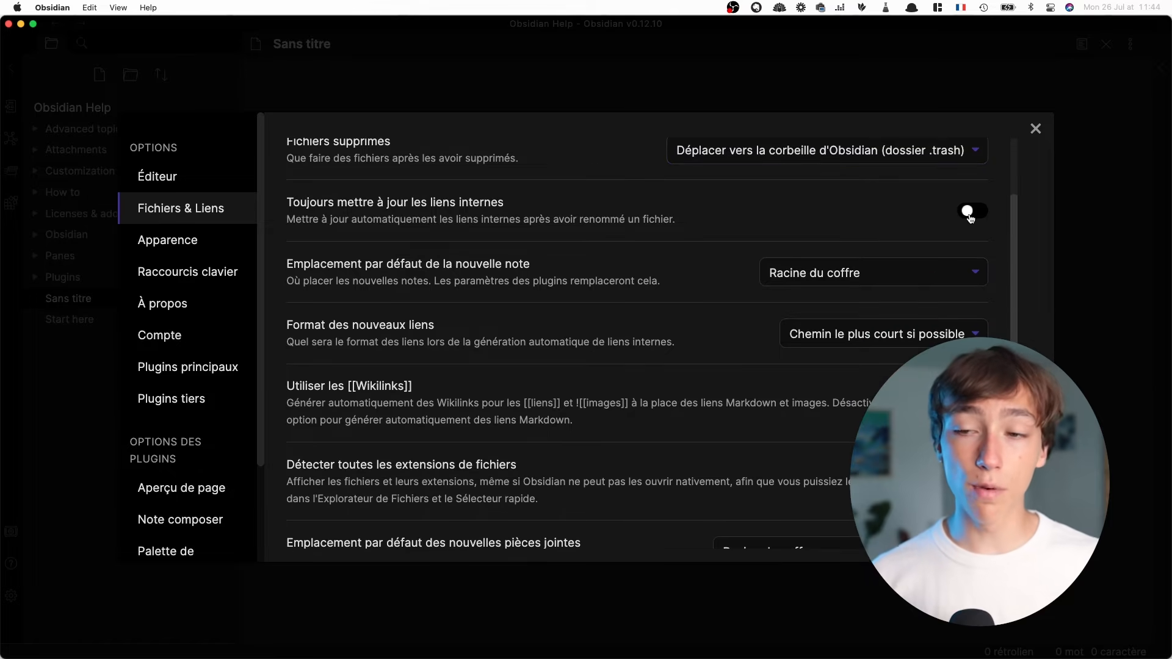
click(970, 218)
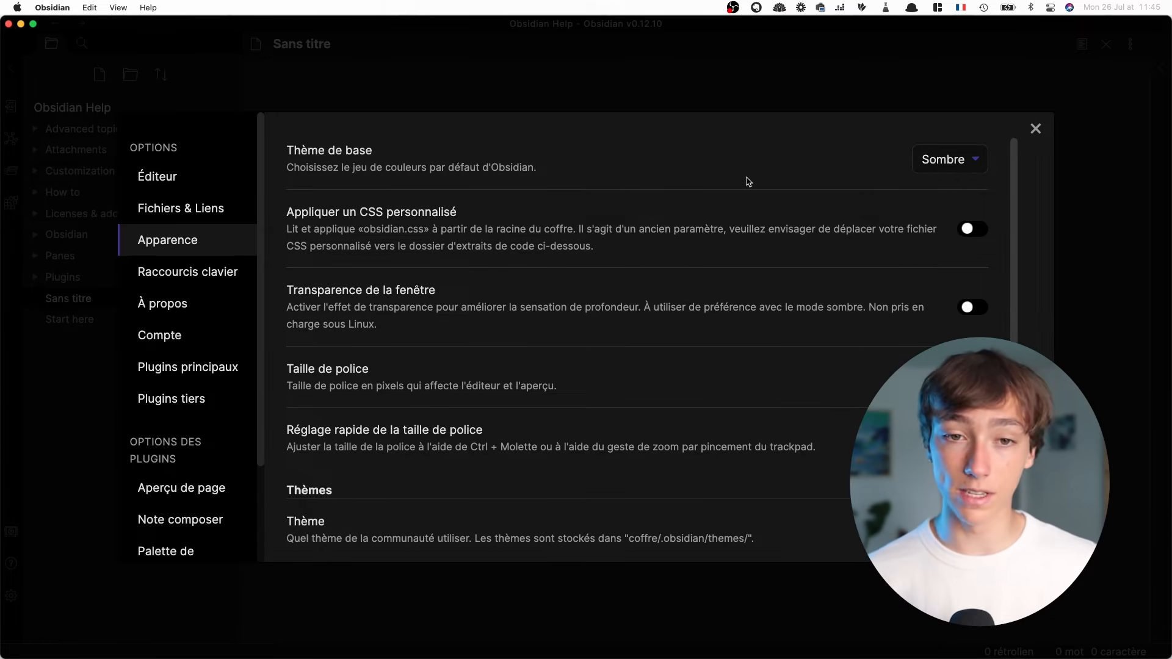
Browse the dark community themes in the appearance settings and apply the "Vileplume" theme
scroll(855, 163, down, 5)
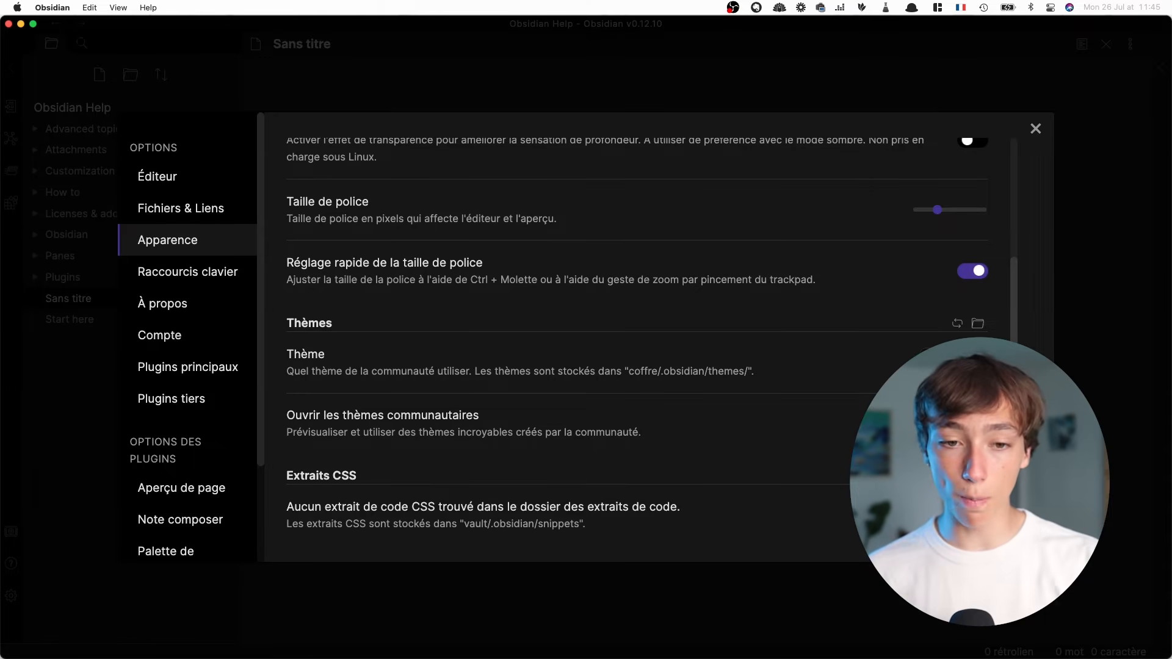
click(956, 424)
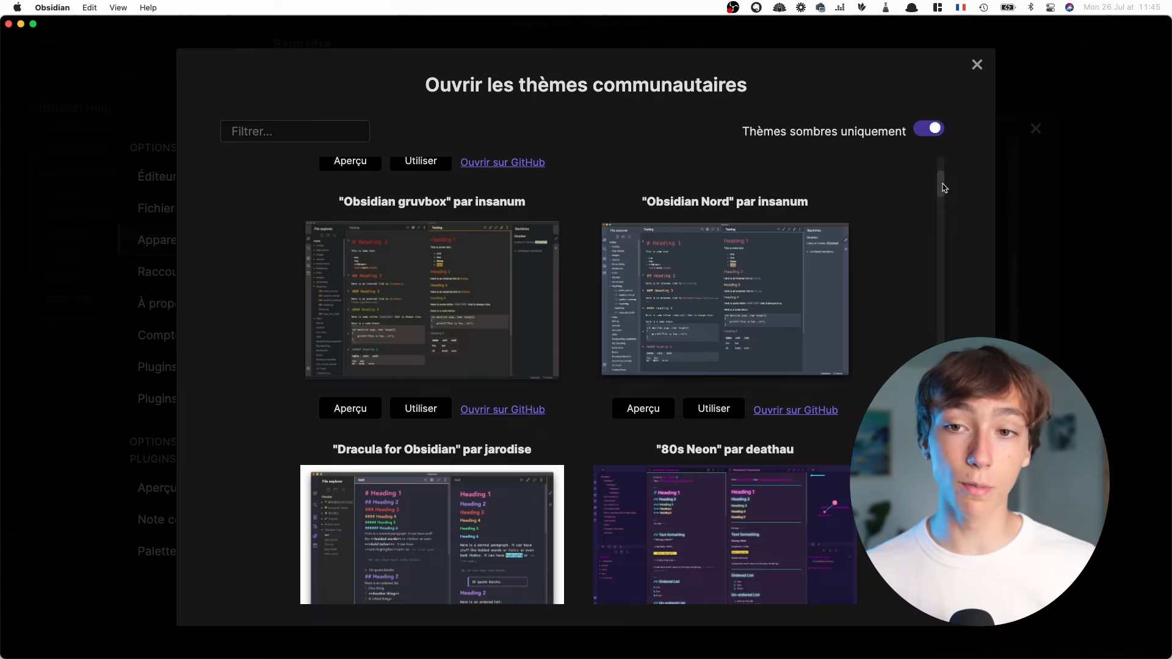
scroll(941, 180, down, 8)
scroll(578, 378, down, 15)
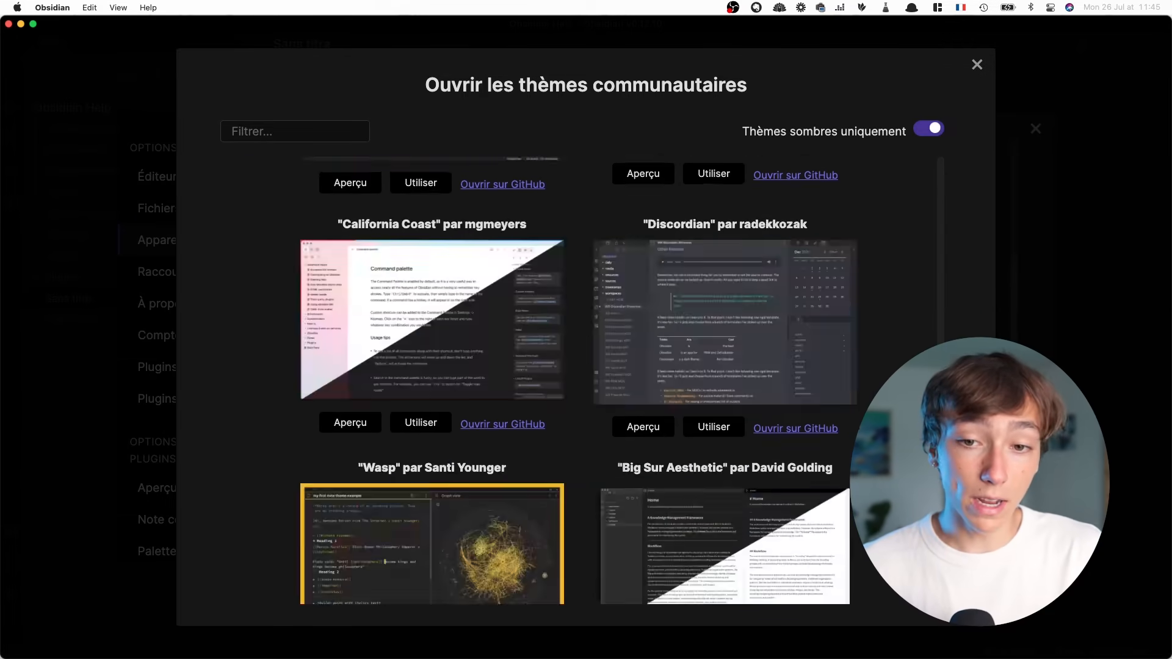
scroll(694, 300, down, 6)
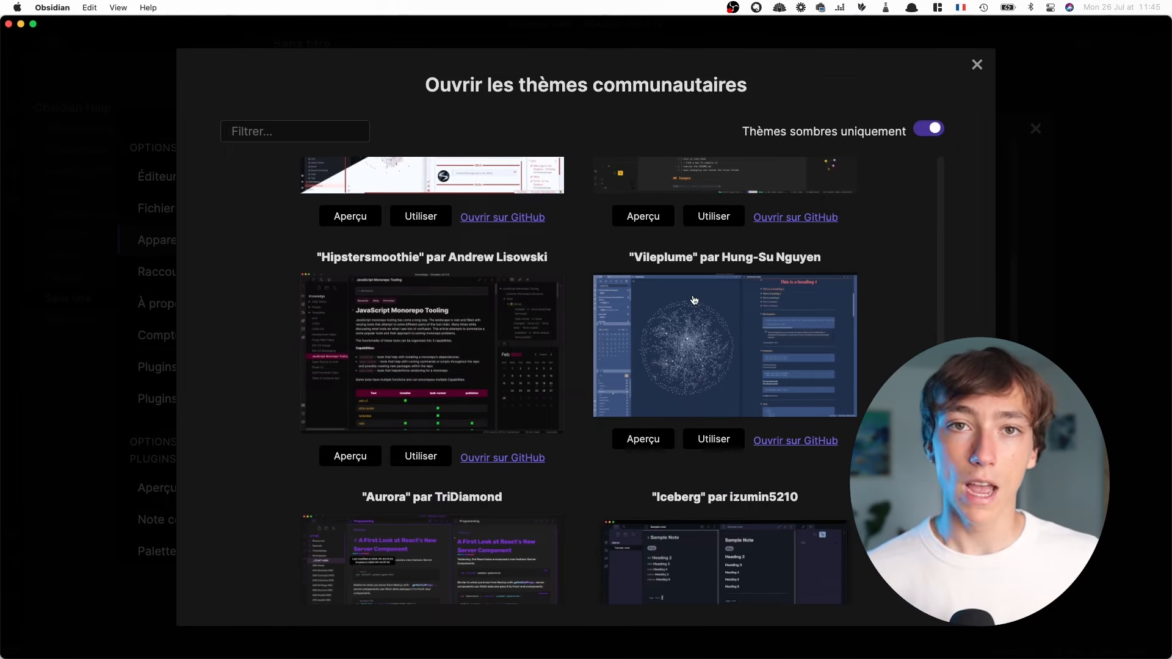
click(699, 445)
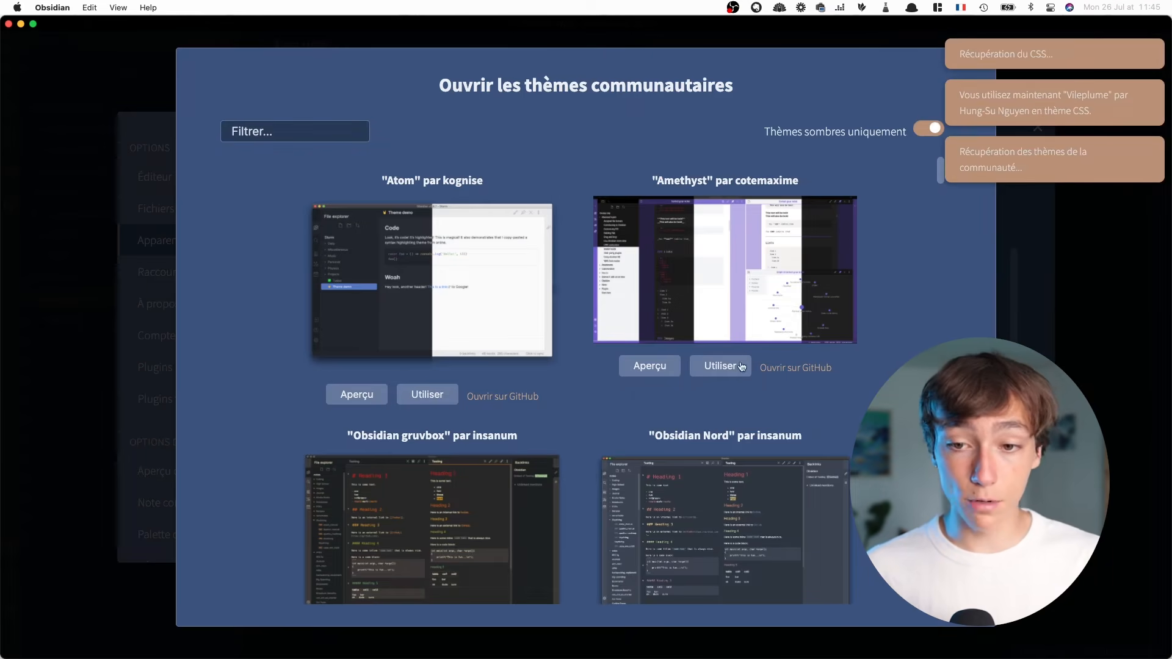
click(979, 71)
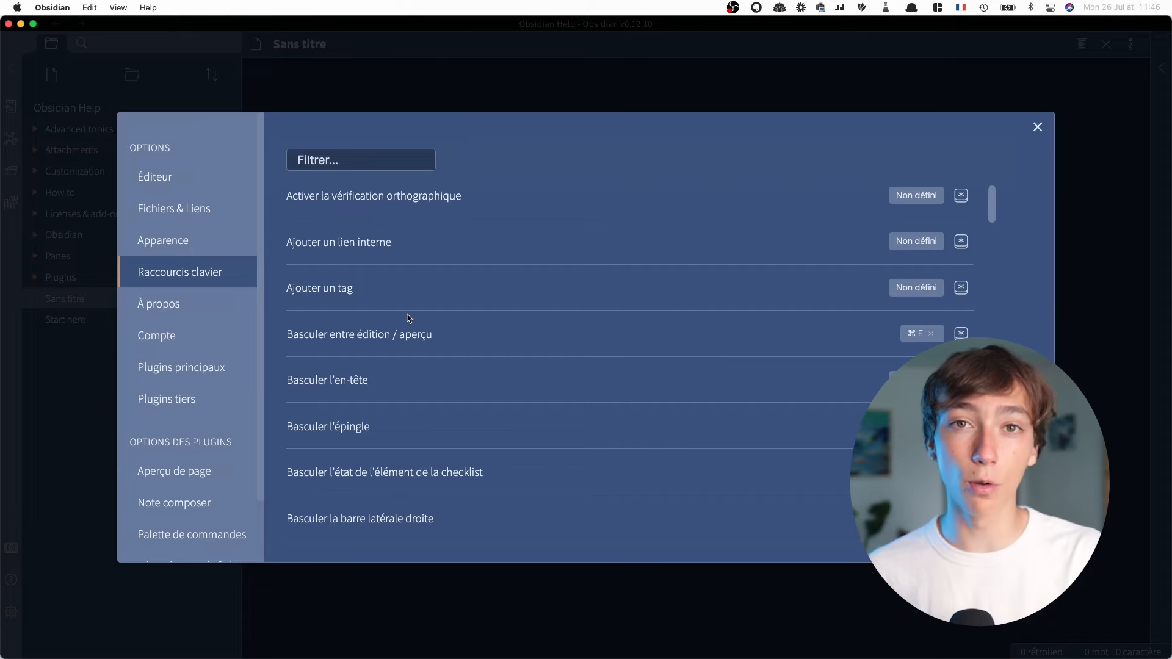
Leave the settings, look through the commands and their shortcuts in the command palette, and close it
click(1037, 128)
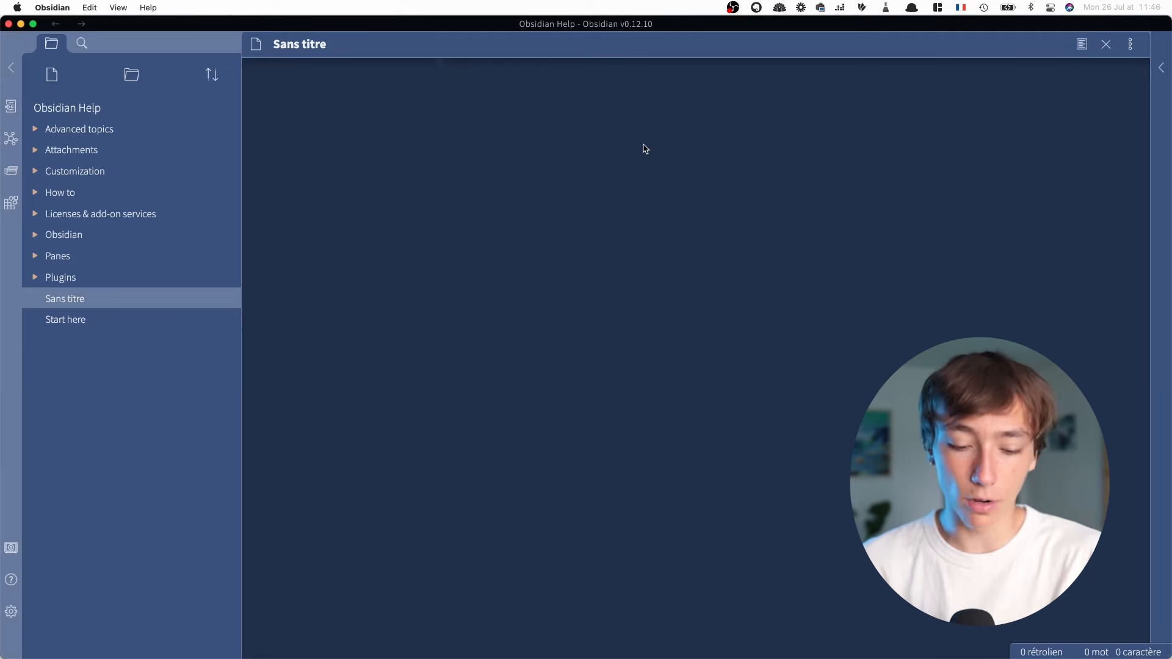
key(super+p)
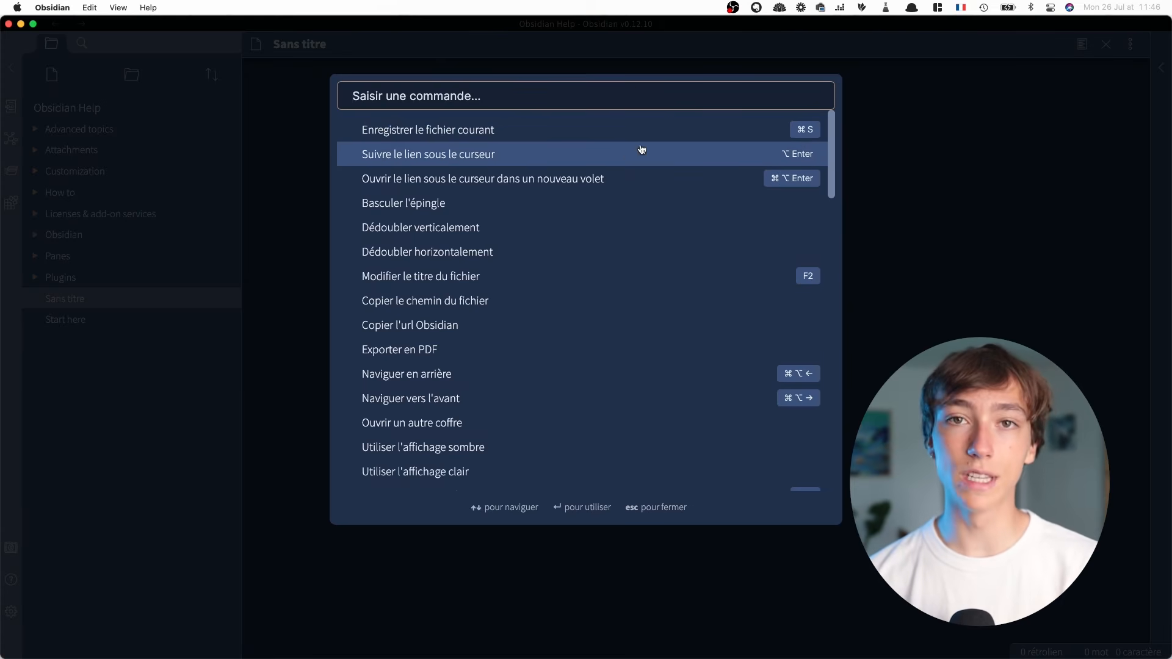
scroll(588, 149, down, 15)
scroll(619, 236, up, 15)
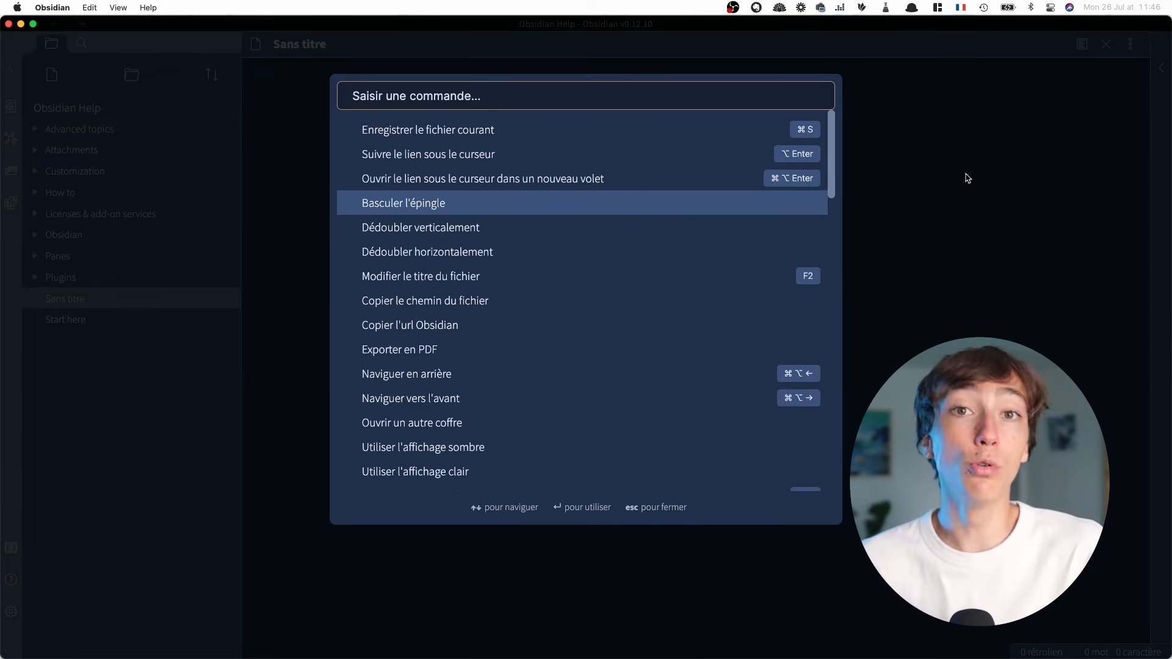
click(961, 178)
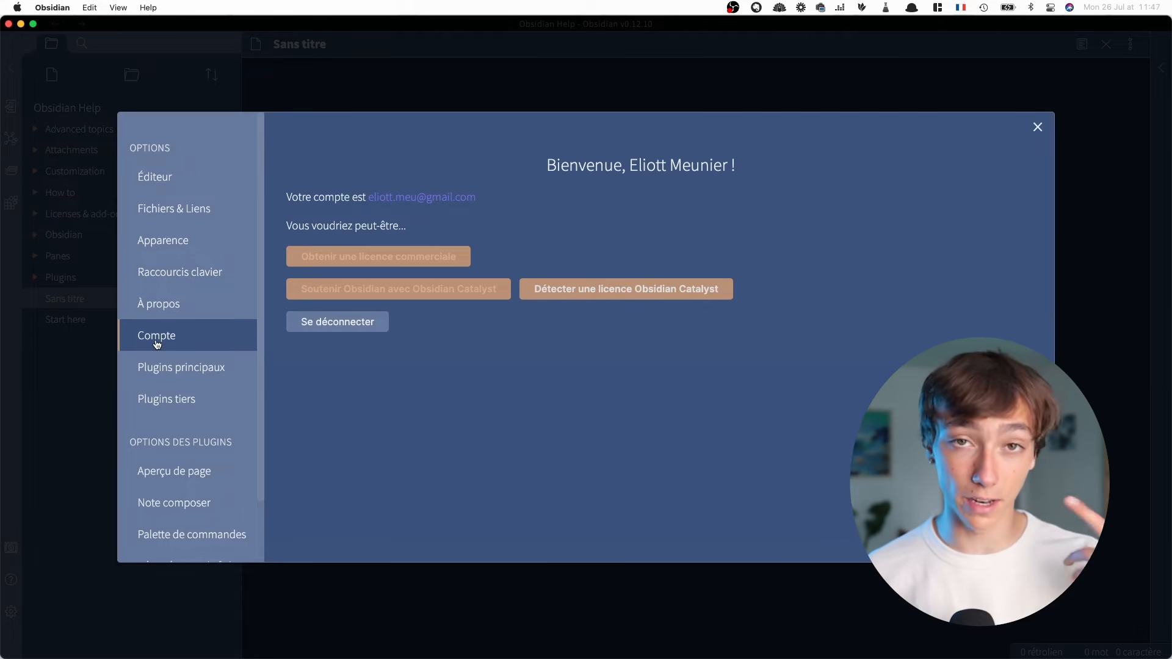
Enable the core plugins Liens sortants, Volet des tags, Notes quotidiennes and Modèles, and review the rest of the core plugin list
click(158, 360)
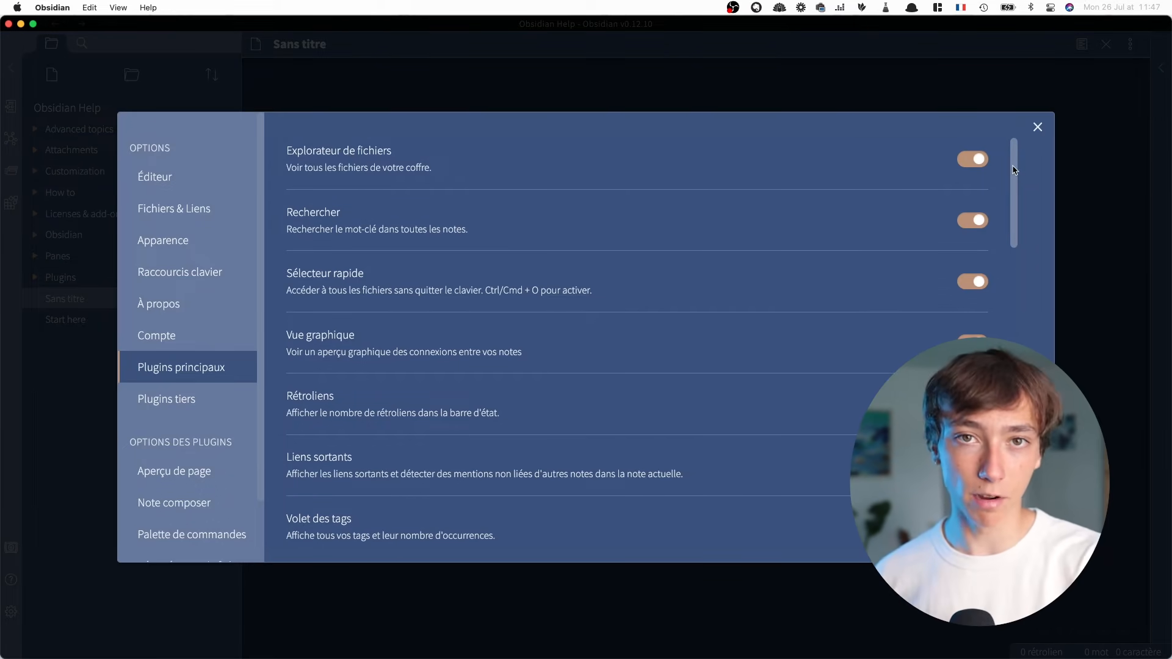
scroll(1013, 170, down, 4)
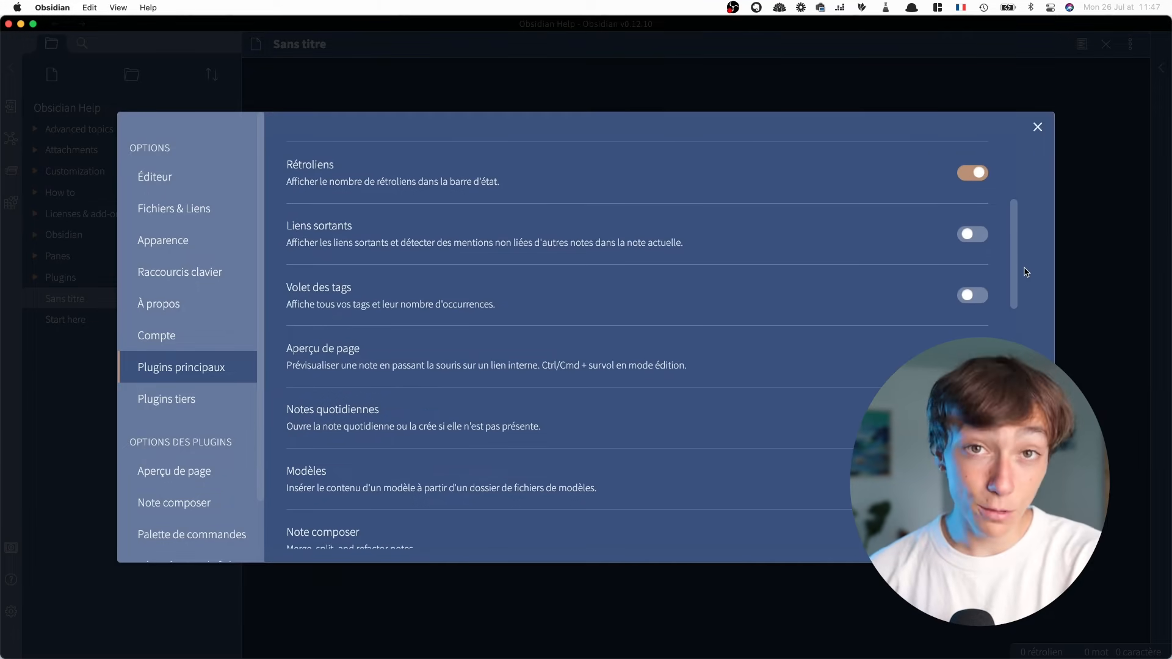
scroll(1000, 247, down, 1)
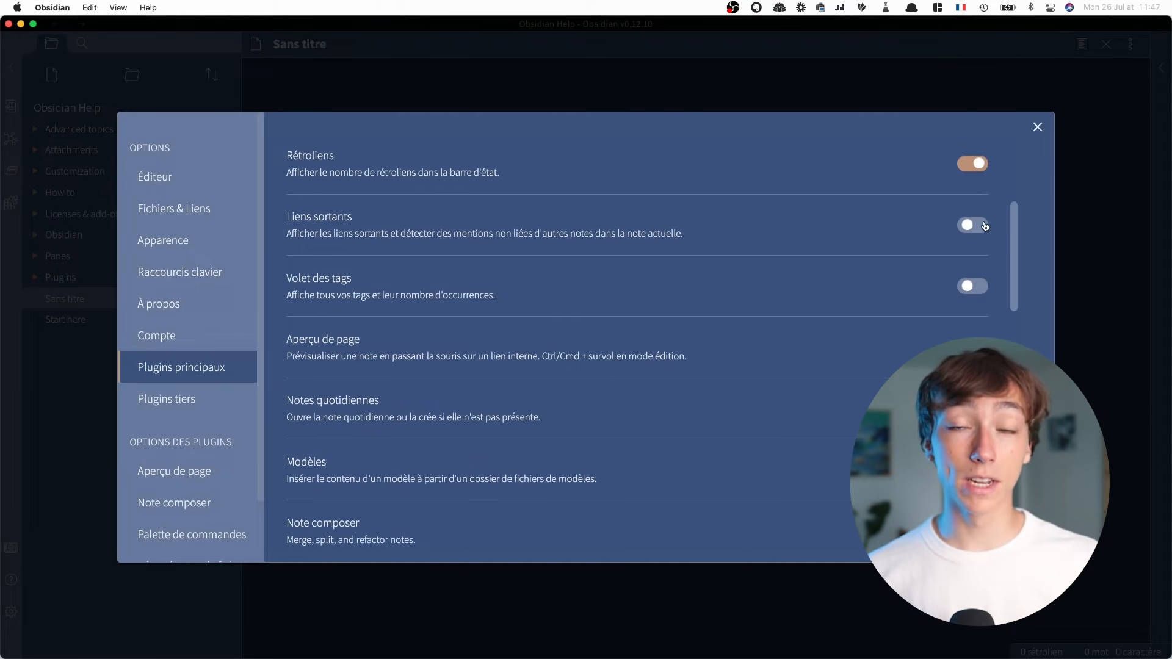
click(983, 227)
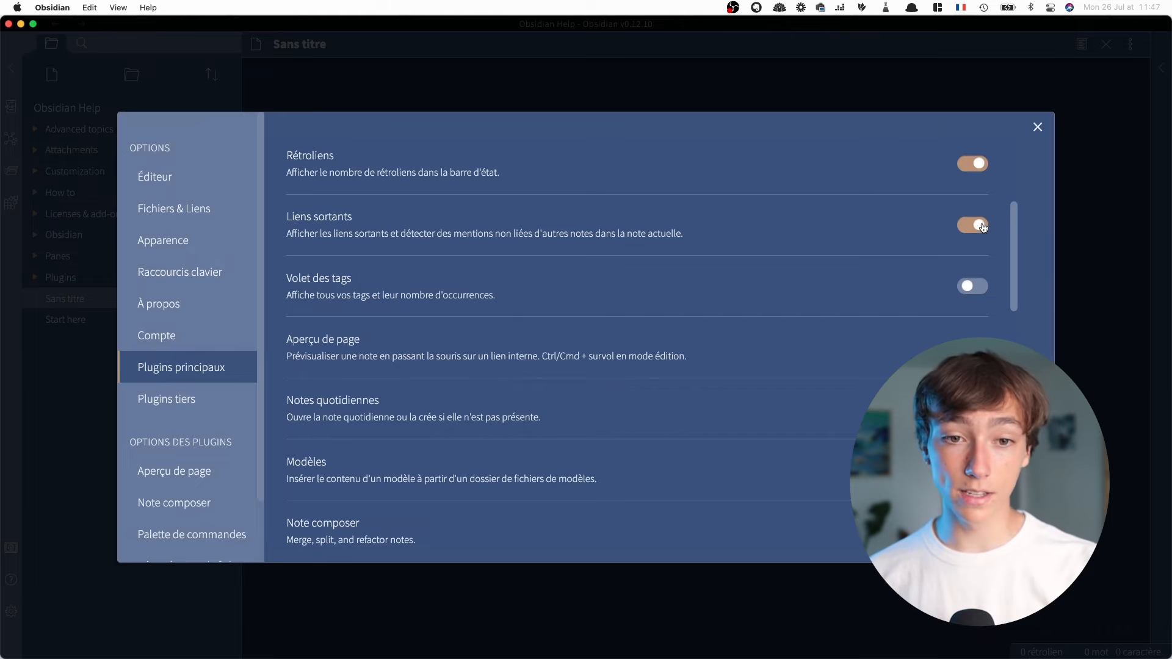
click(981, 287)
scroll(961, 290, down, 5)
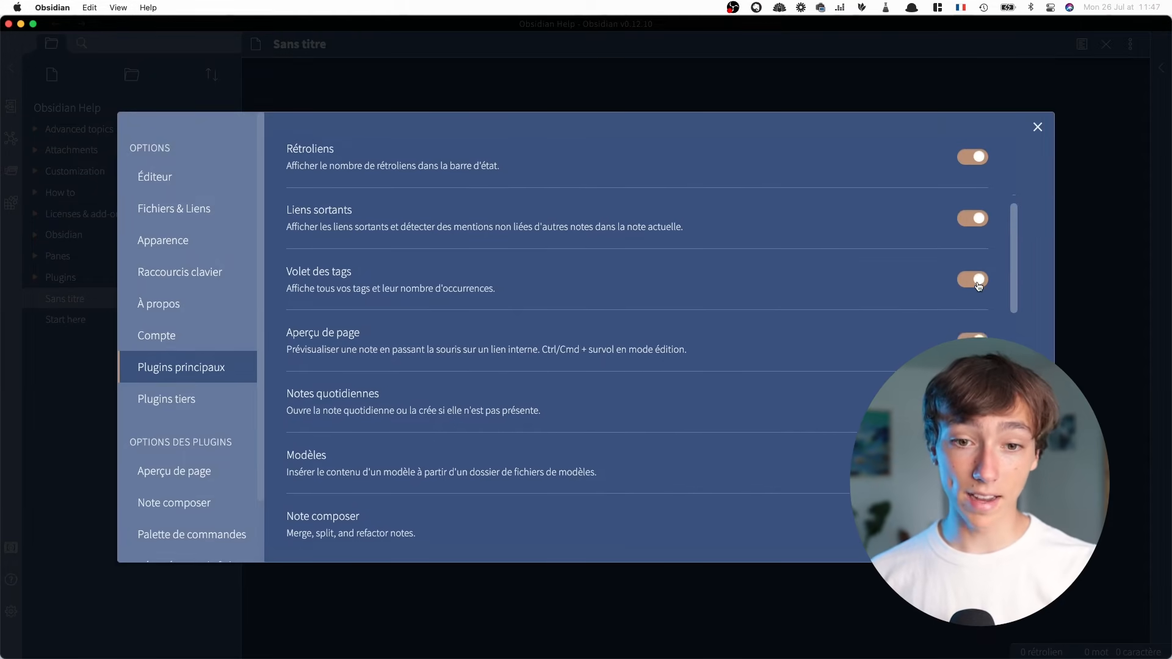
click(970, 270)
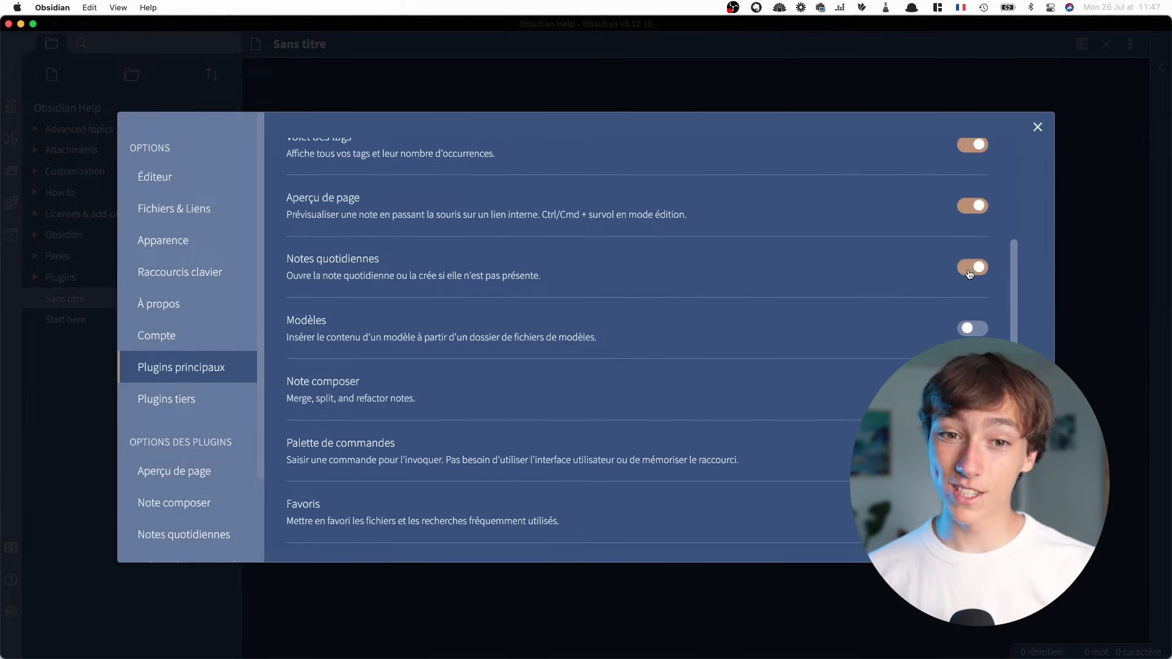
click(977, 329)
scroll(978, 330, down, 10)
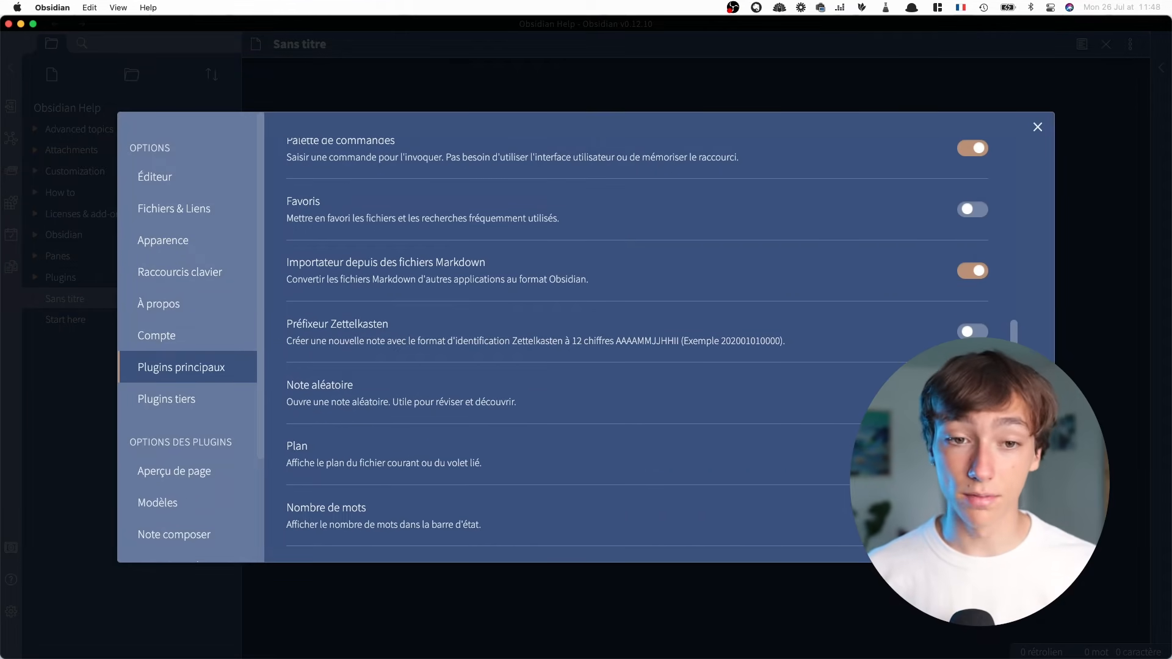
scroll(977, 329, down, 10)
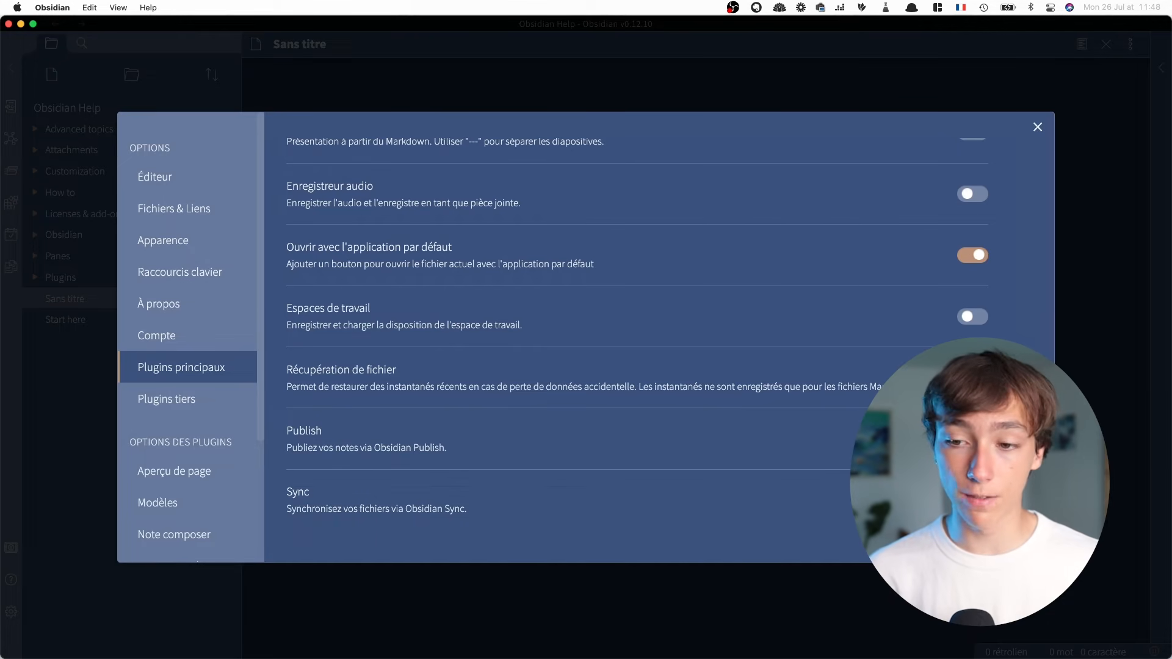
Disable safe mode (Mode sans échec) for third-party plugins and open the community plugin browser
scroll(208, 450, down, 3)
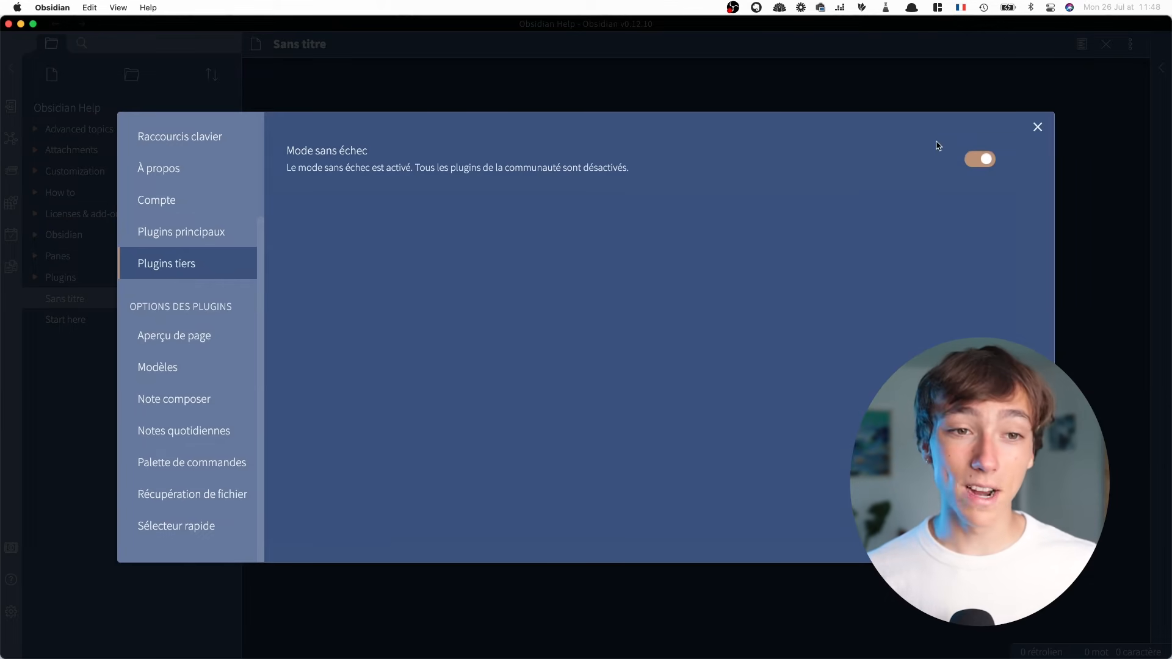
click(978, 160)
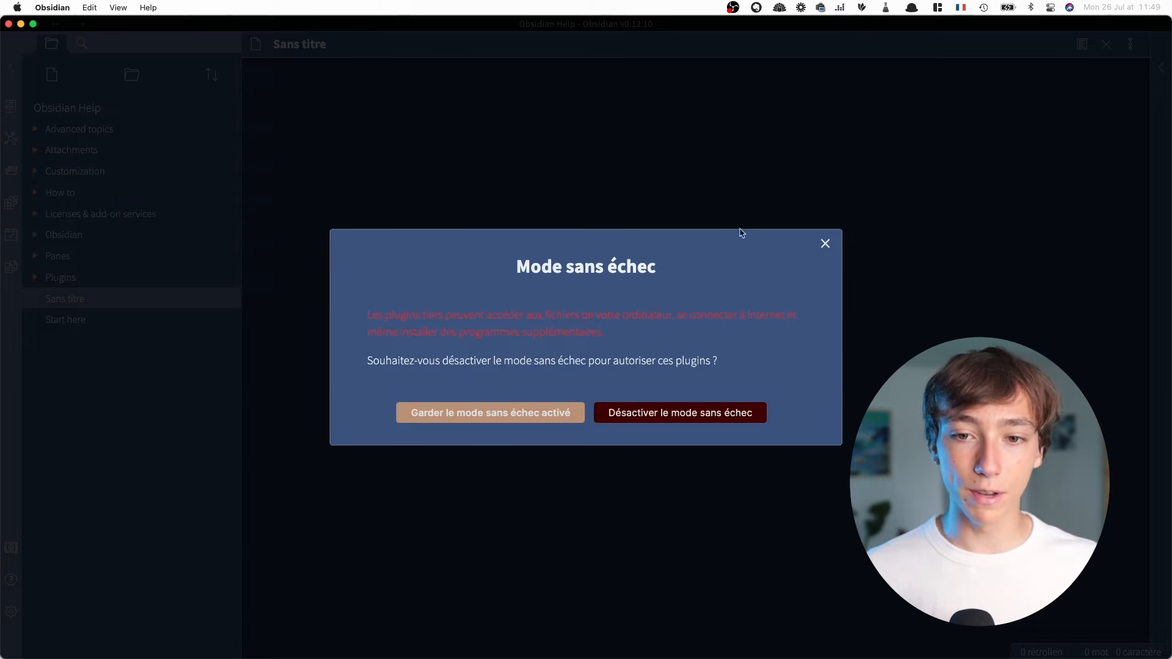
click(623, 415)
click(915, 224)
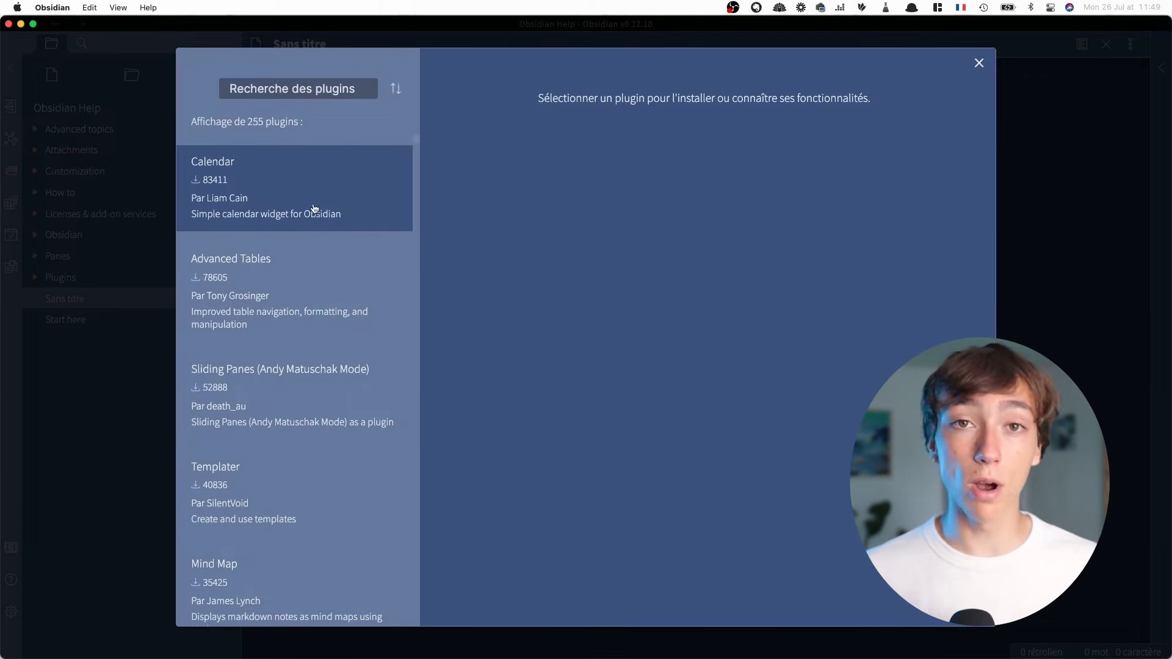
Examine the description of the Sliding Panes community plugin
click(360, 386)
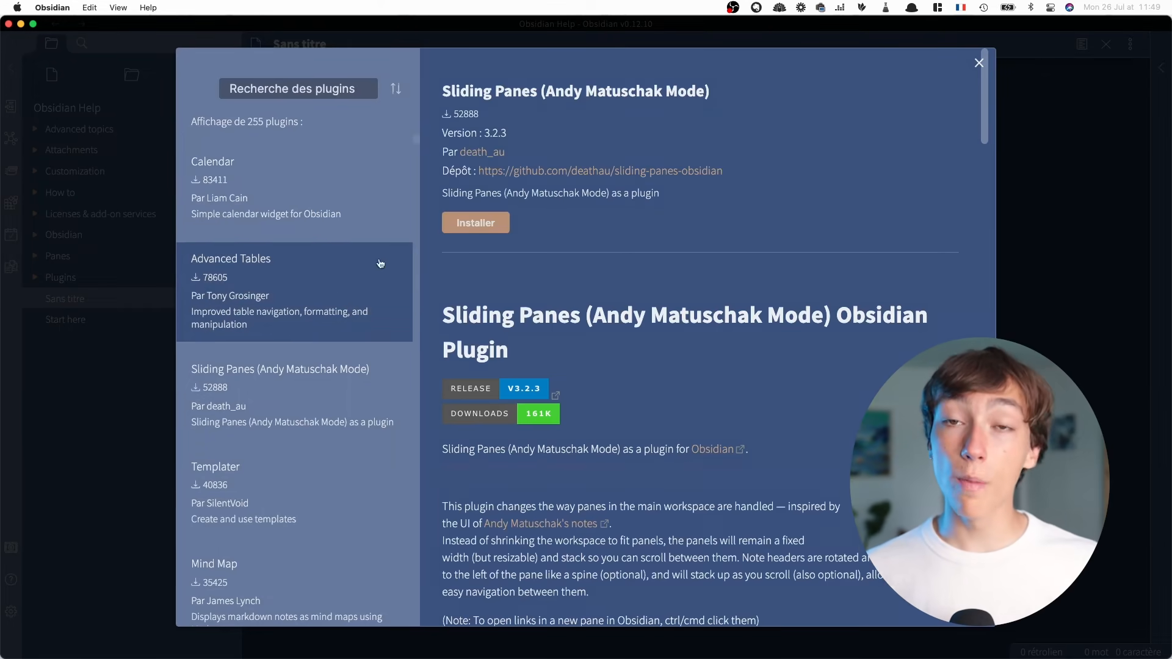
scroll(808, 400, down, 6)
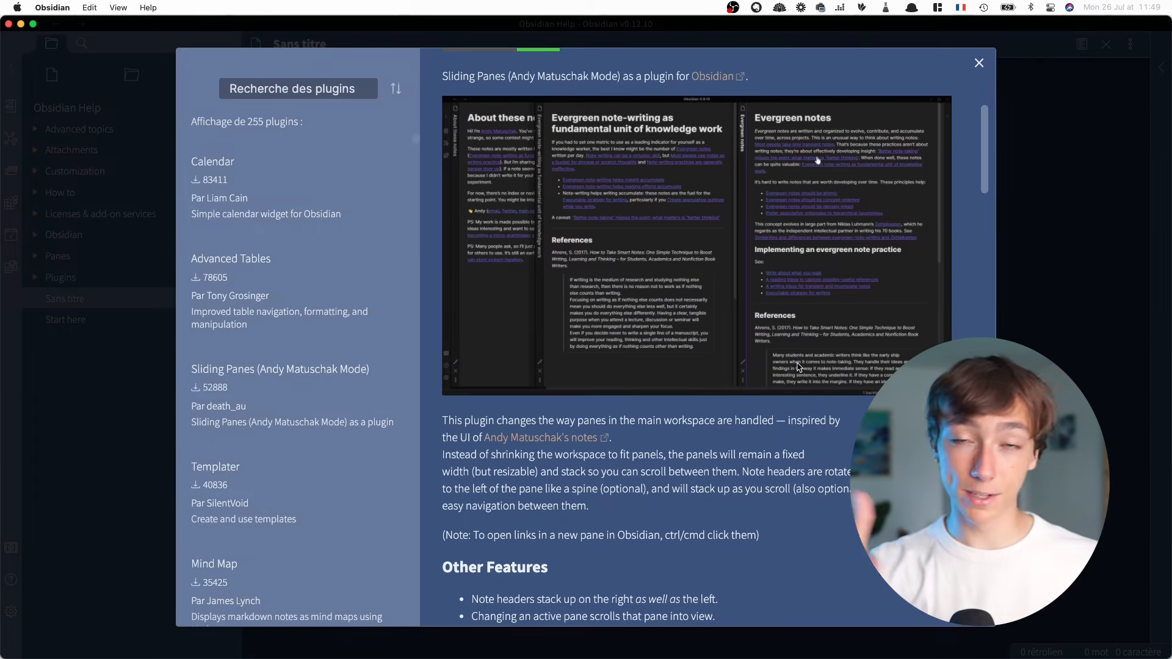
scroll(288, 421, down, 10)
click(288, 421)
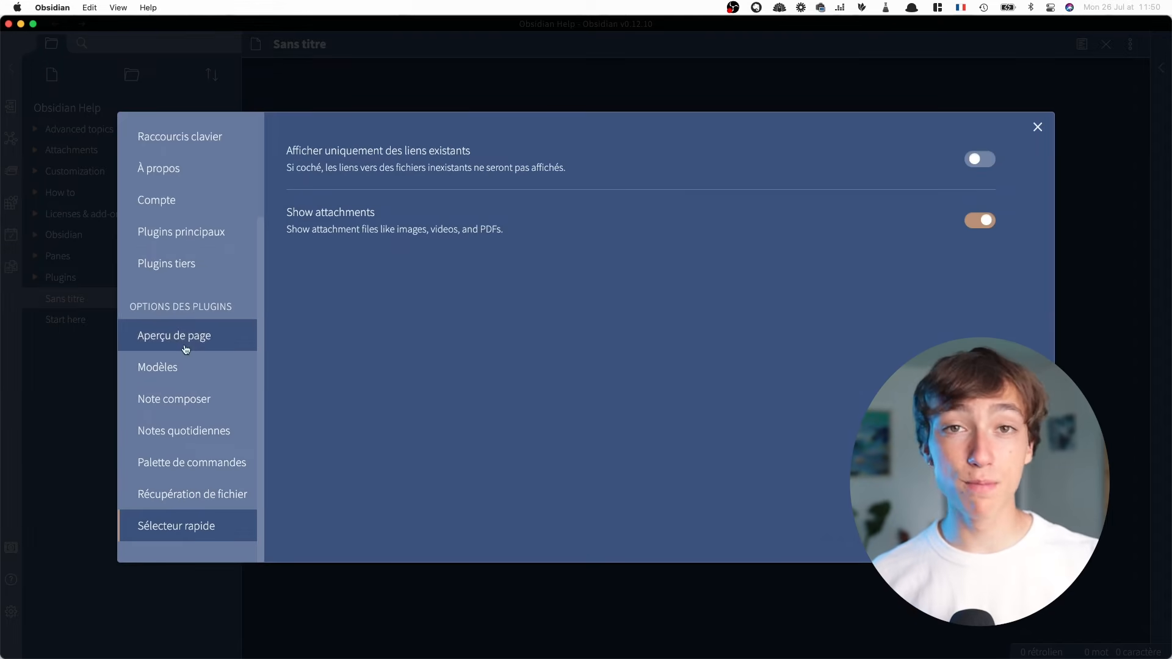
Review the options of the Aperçu de page and Modèles plugins
click(185, 337)
click(187, 370)
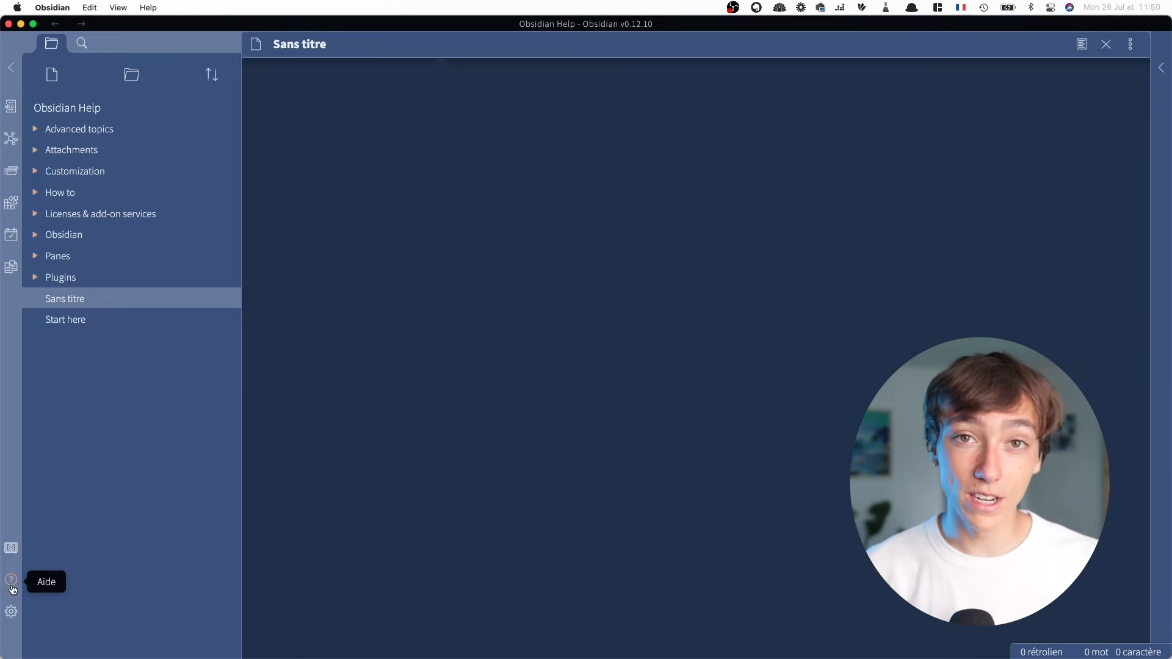
Open the vault manager and examine its options for opening or creating a vault
click(10, 548)
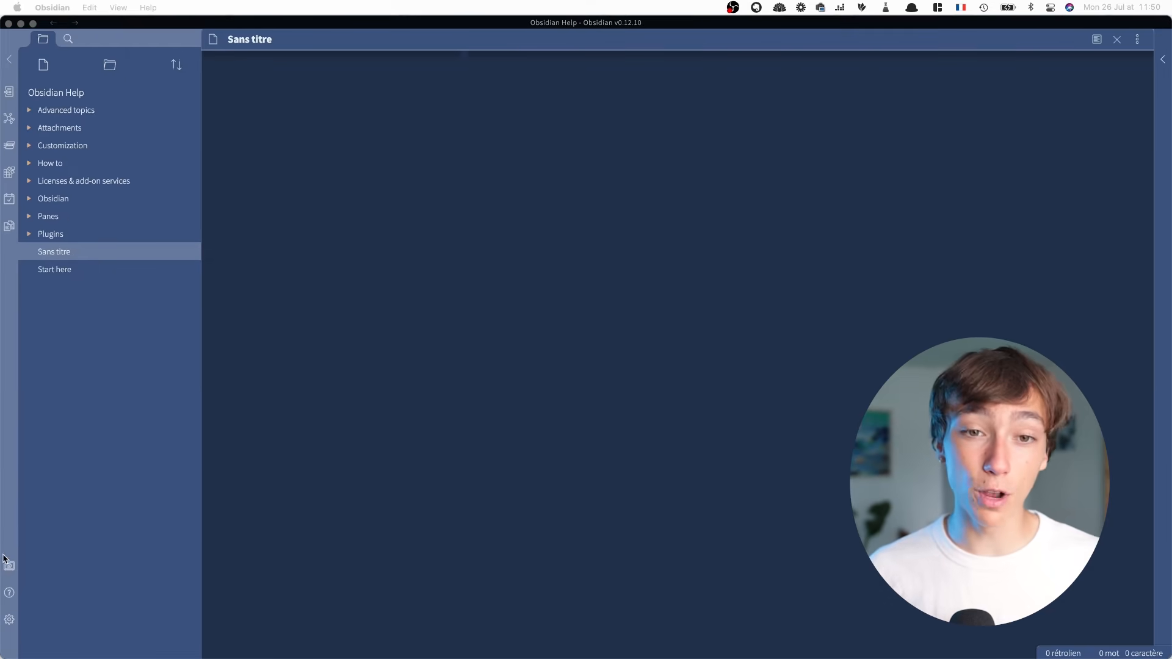
drag(419, 196, 493, 179)
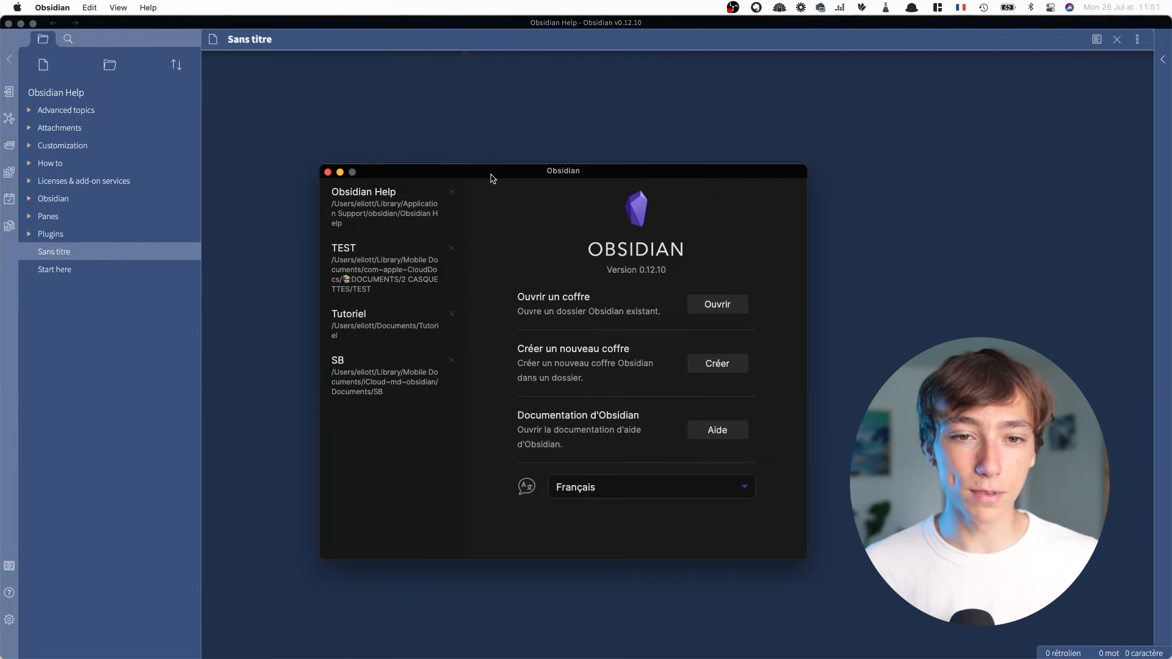
drag(491, 174, 471, 124)
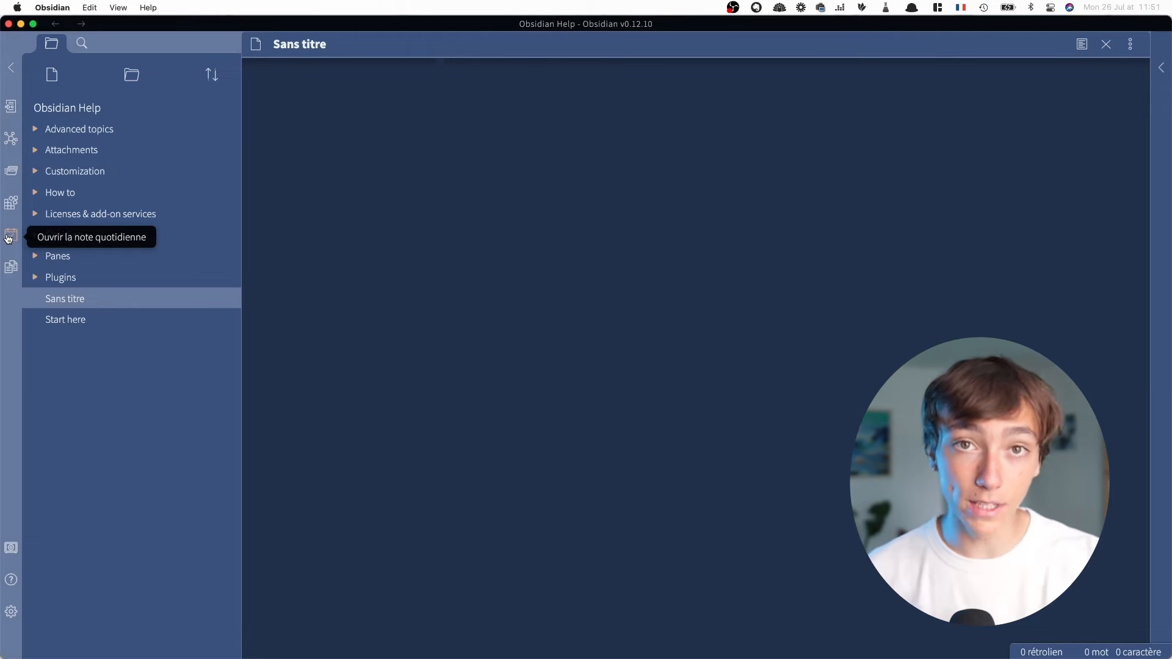
Create today's daily note
click(11, 237)
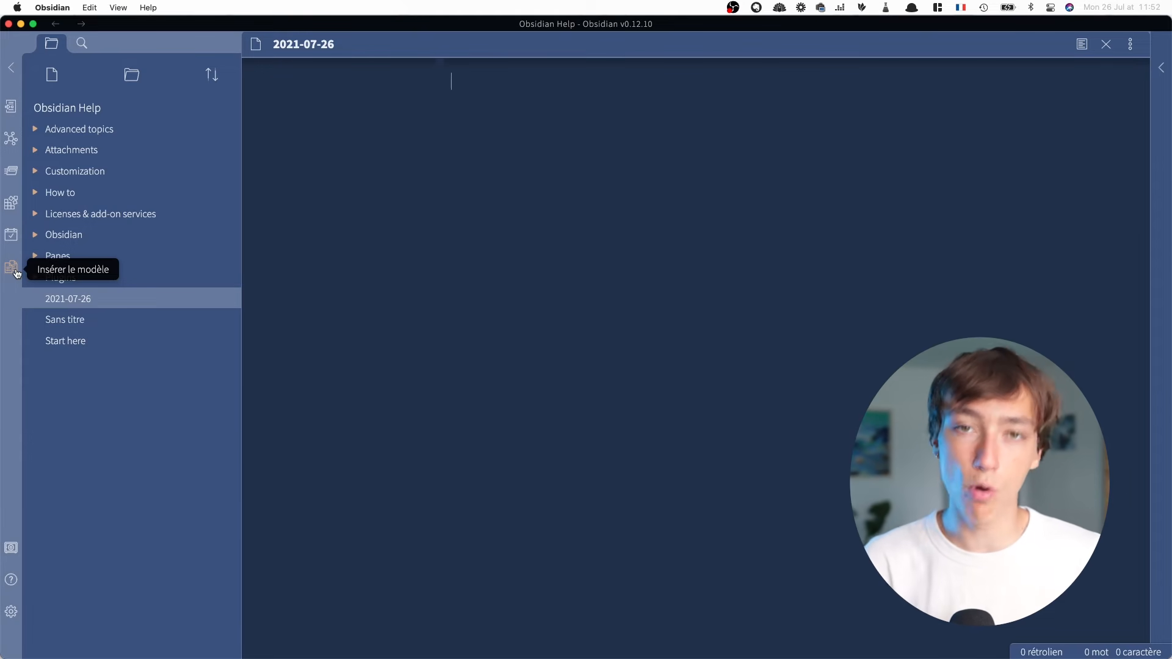
Browse the commands in the command palette and close it without running one
click(16, 173)
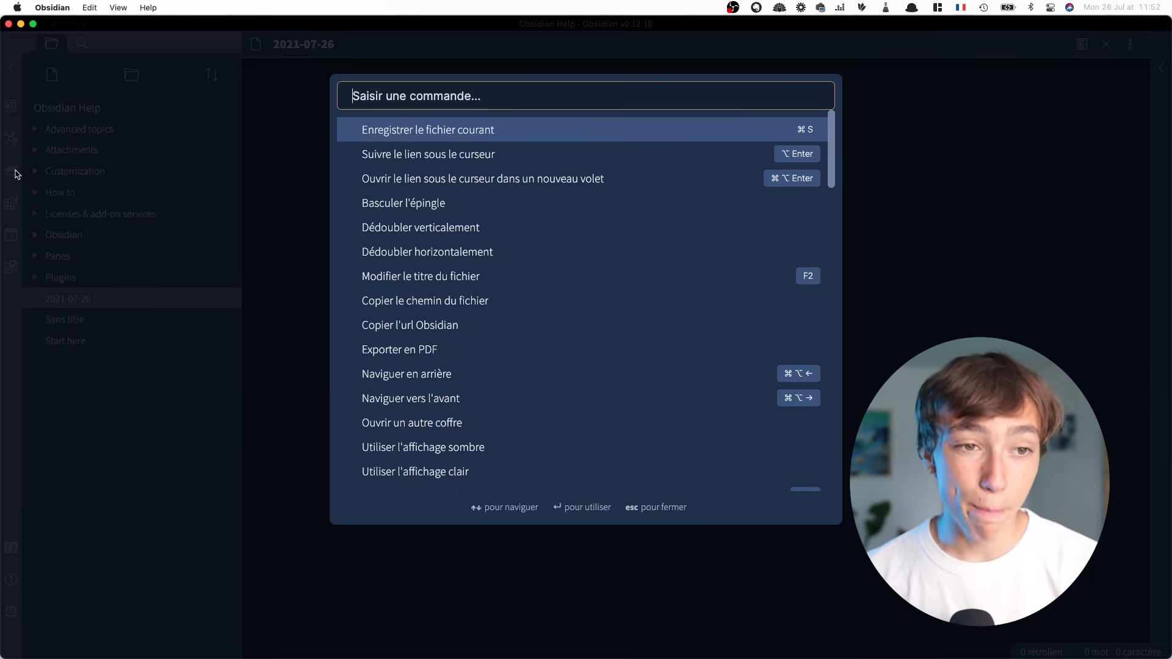
click(189, 185)
key(super+p)
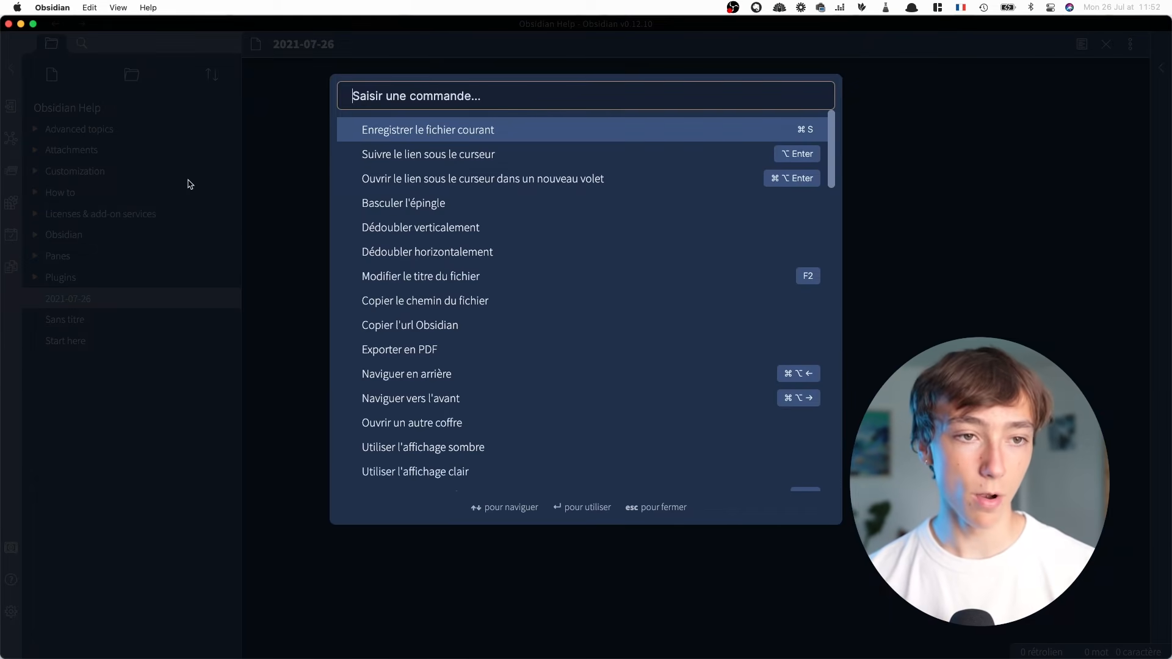
click(191, 184)
key(super+p)
scroll(512, 167, down, 15)
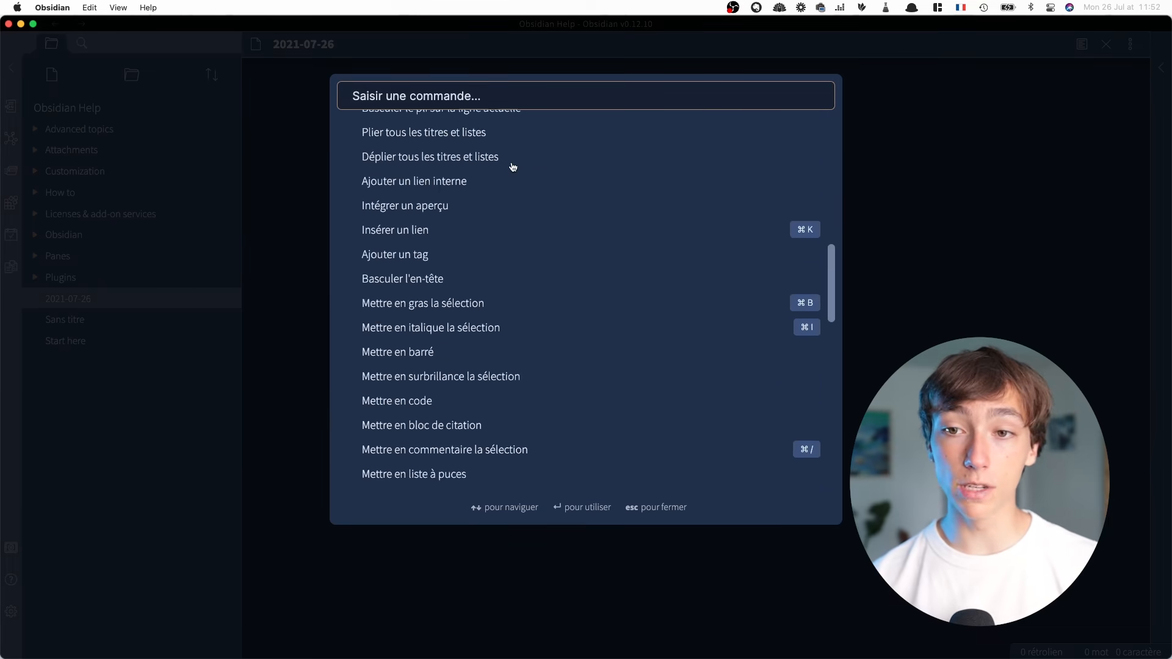
key(Escape)
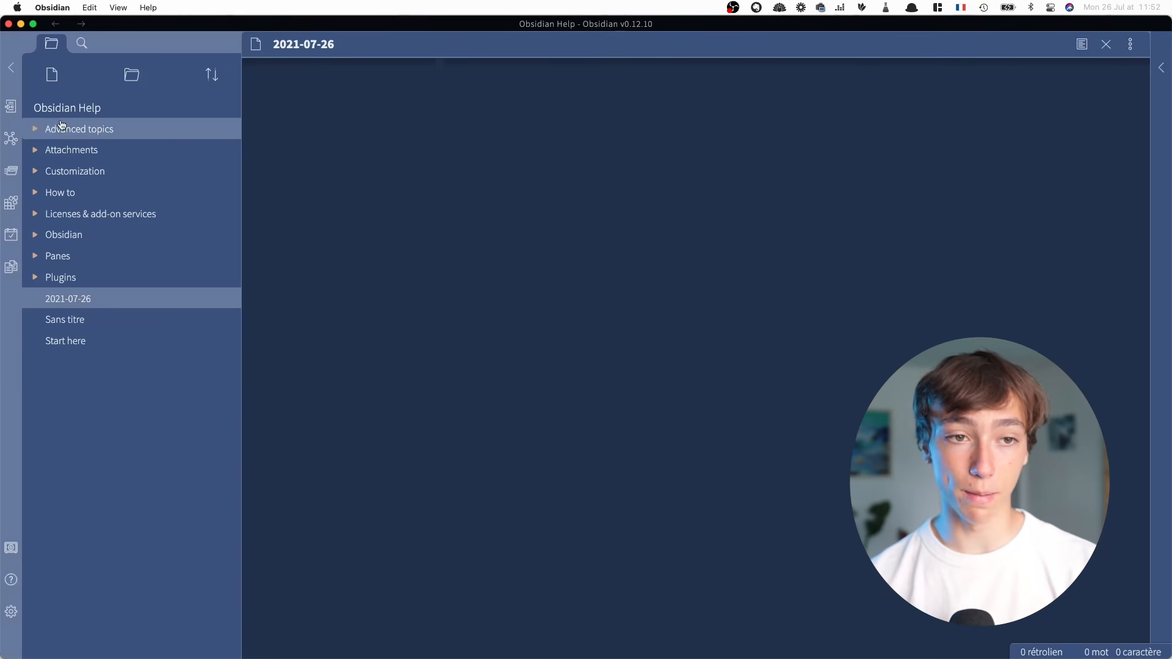
Open the graph view, look at the recent files in the quick switcher, and return to the file explorer
click(6, 146)
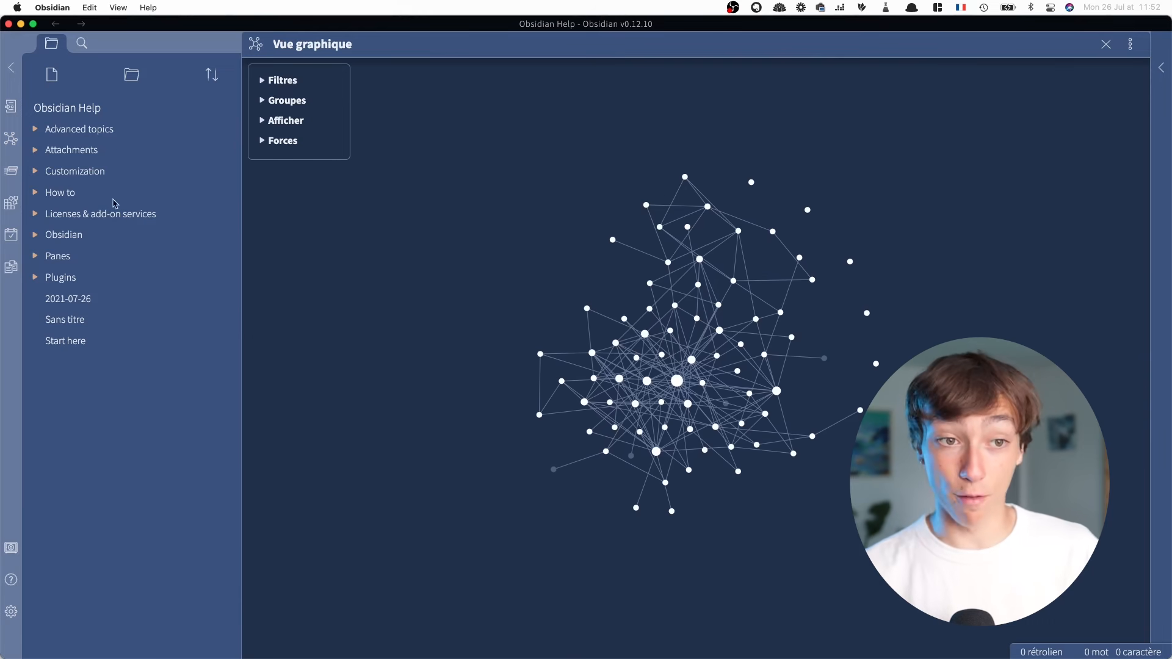
key(super+o)
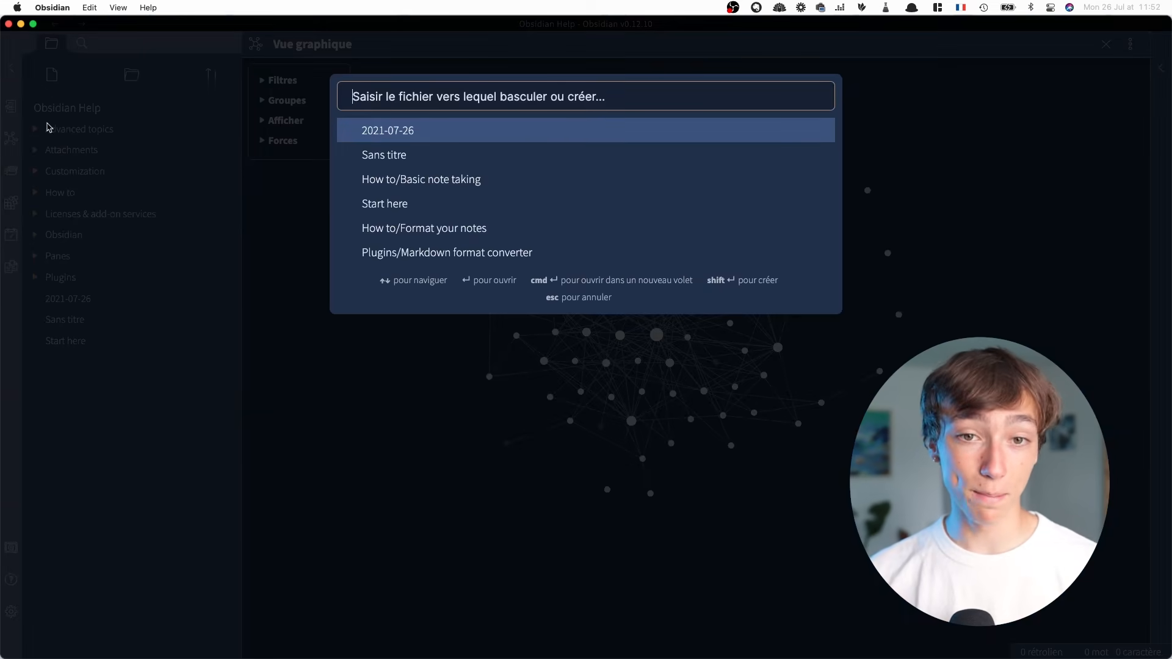
key(Escape)
key(super+o)
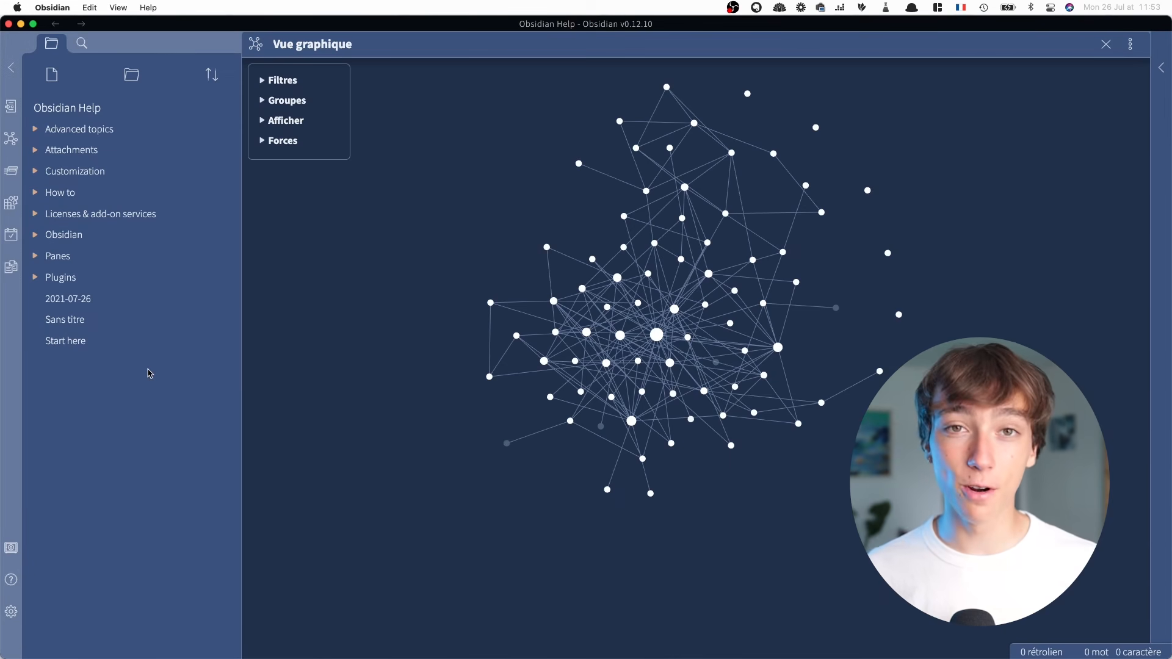
click(82, 42)
click(65, 46)
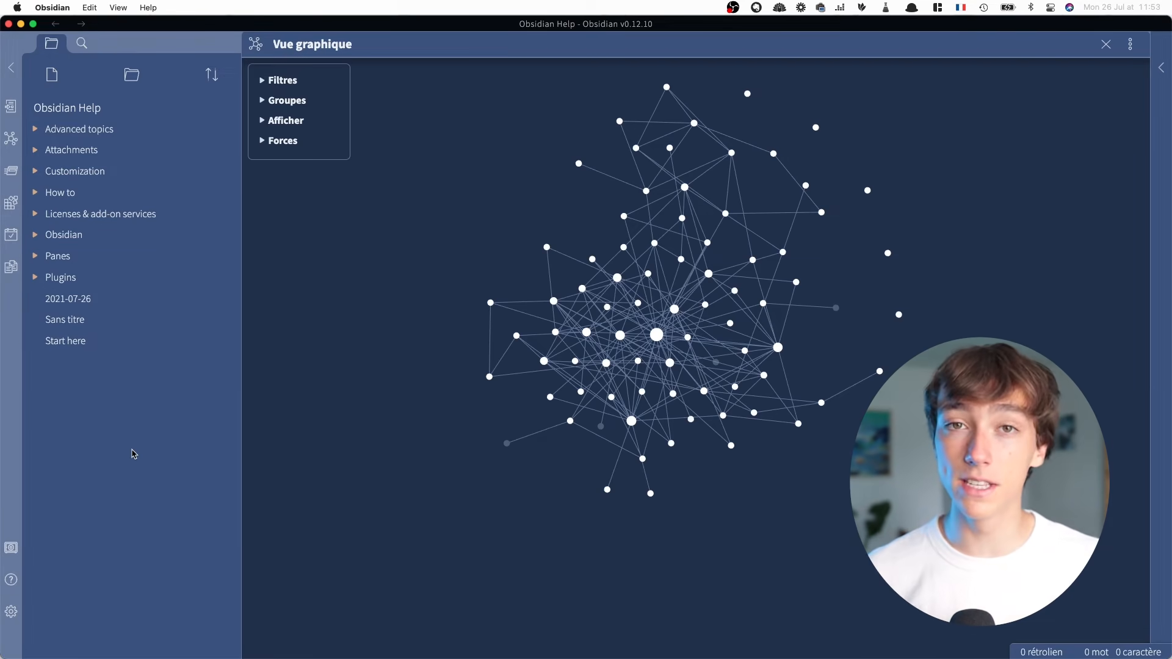
Expand the Customization folder to see its notes, and collapse it again
click(69, 171)
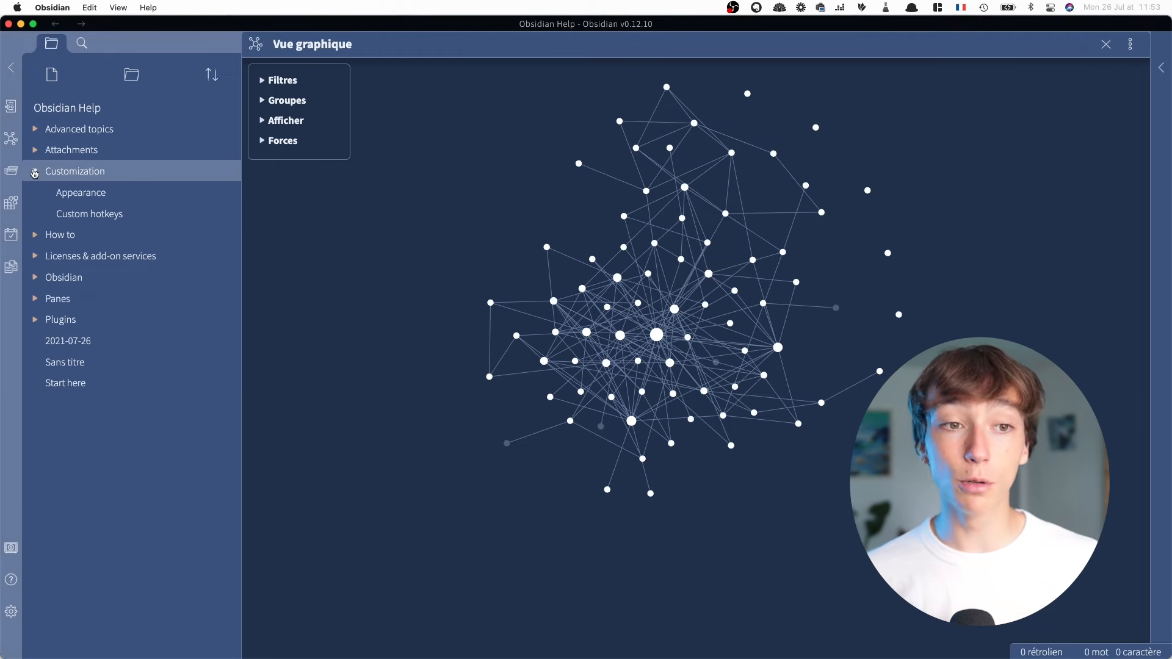
click(68, 171)
Create a folder named TEST and move the loose notes 2021-07-26, Sans titre and Start here into it
click(131, 74)
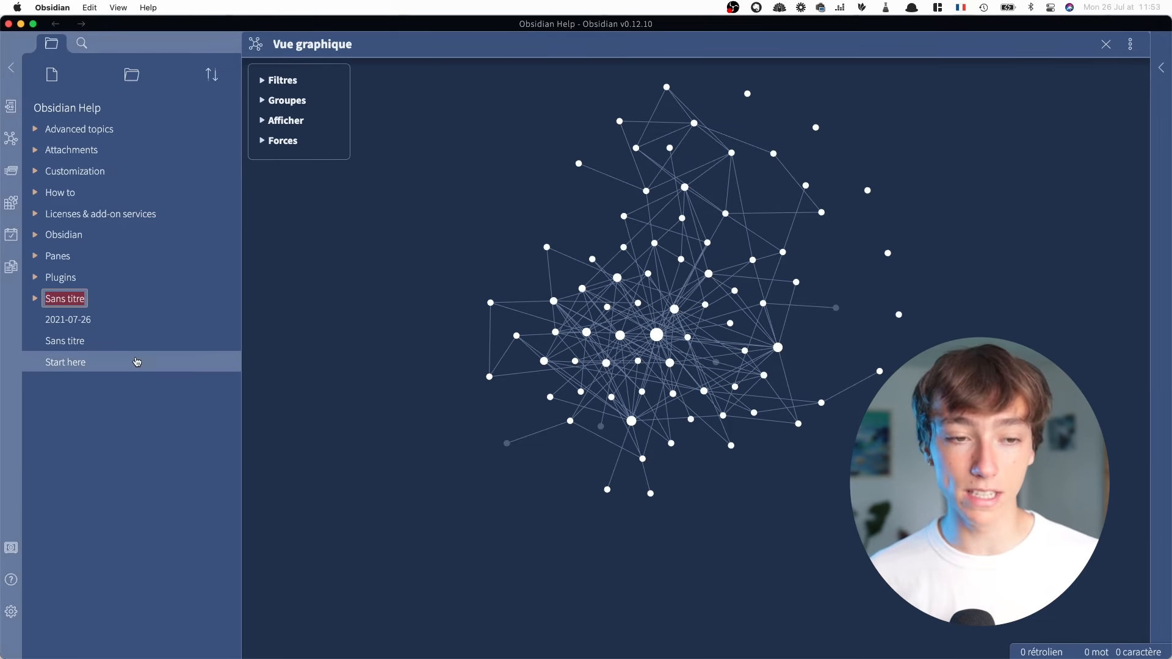
text(TEST)
key(Return)
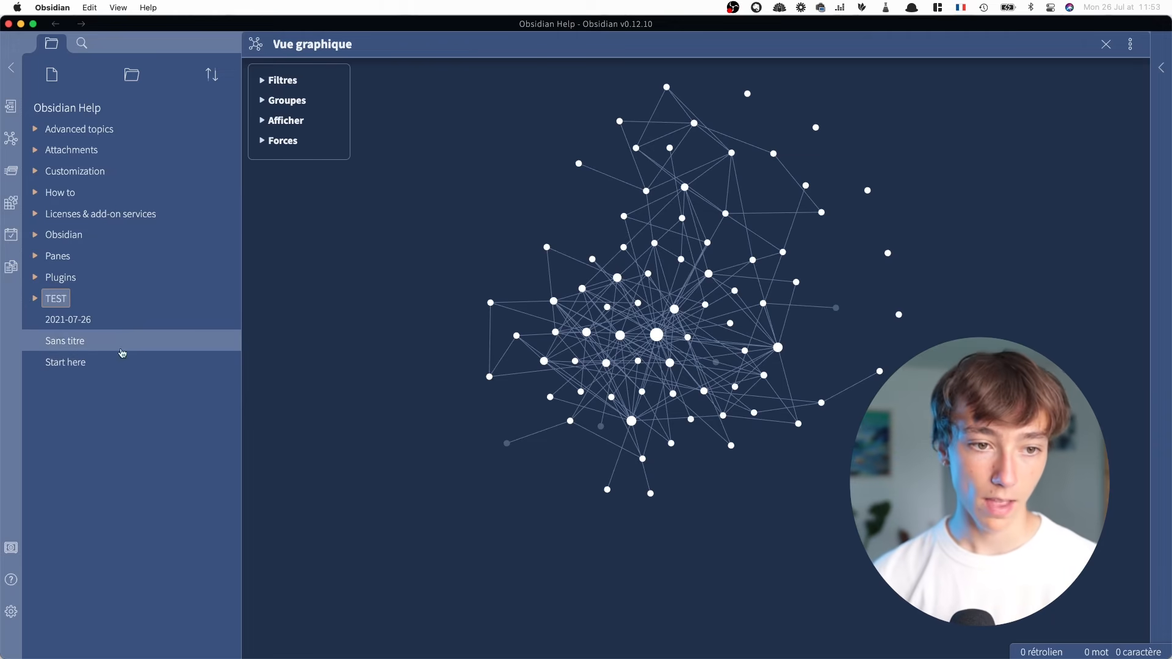
drag(77, 319, 70, 303)
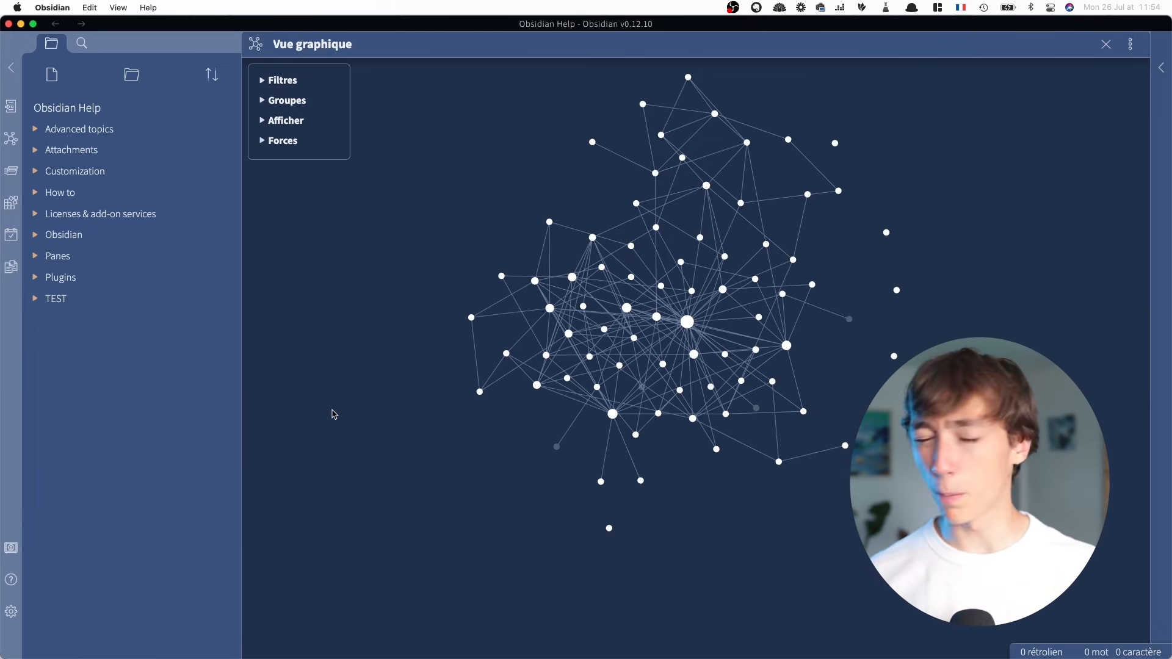
Search all notes for test 1 2 and look through the matches, checking the quick switcher for comparison first
click(81, 44)
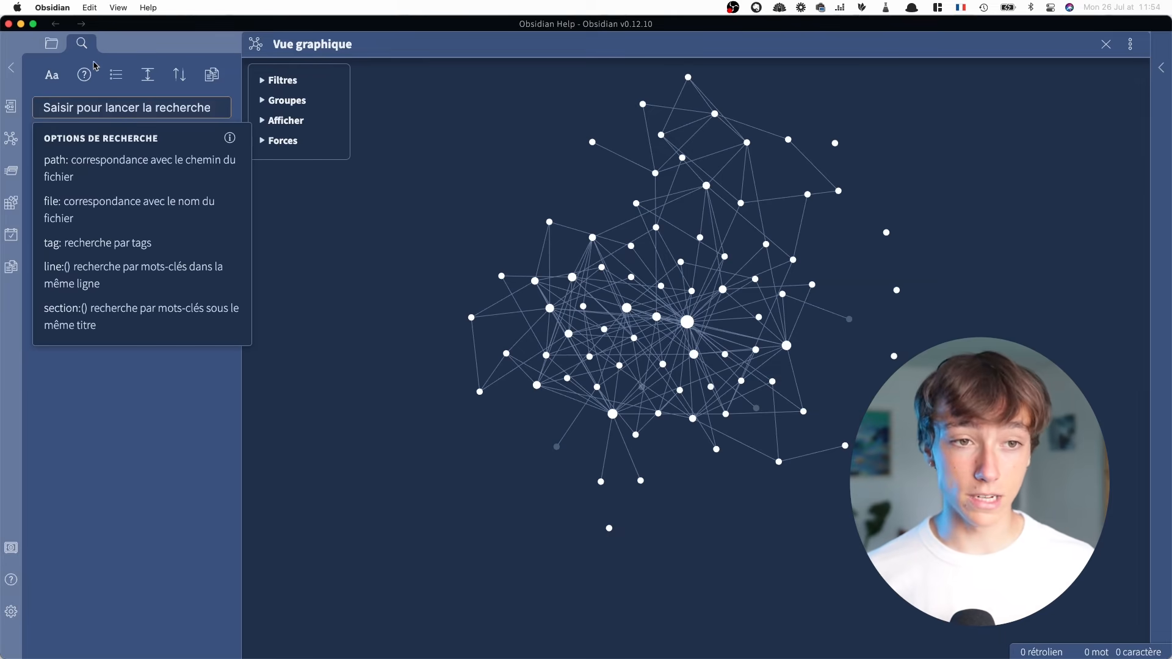
click(189, 421)
click(94, 107)
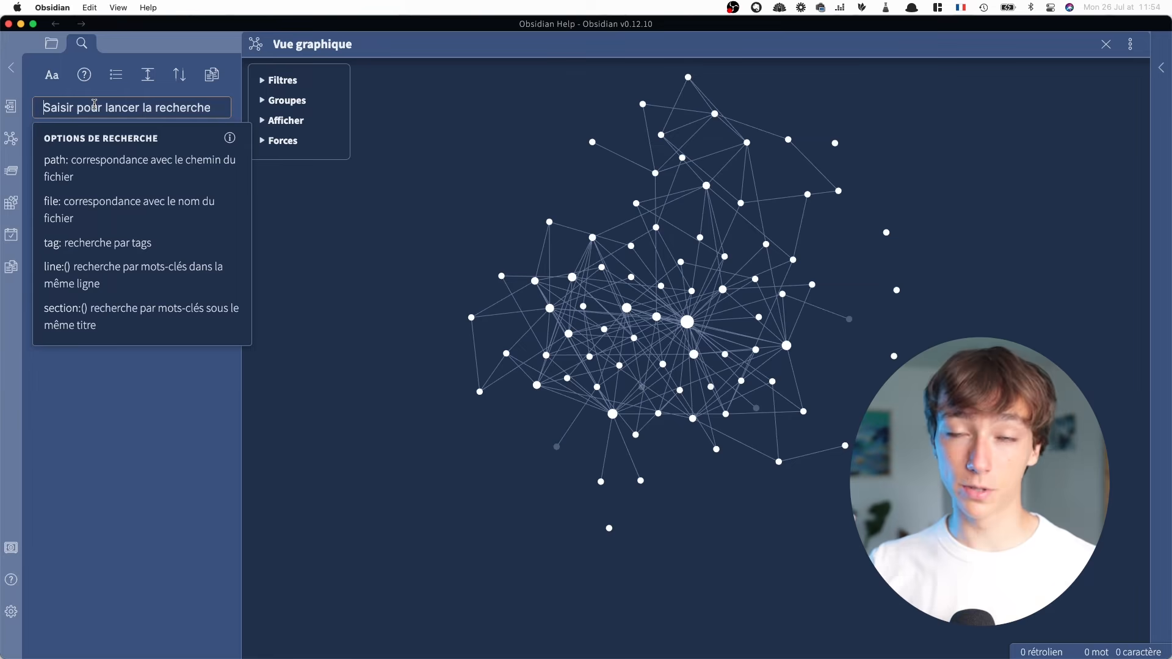
key(super+o)
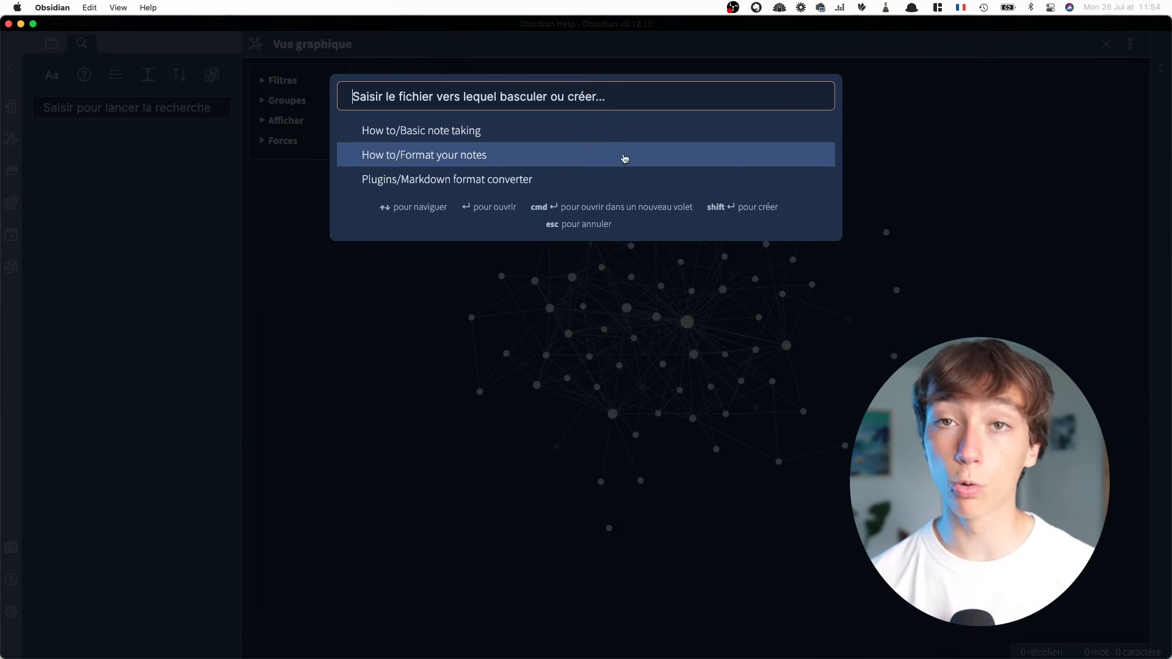
key(Escape)
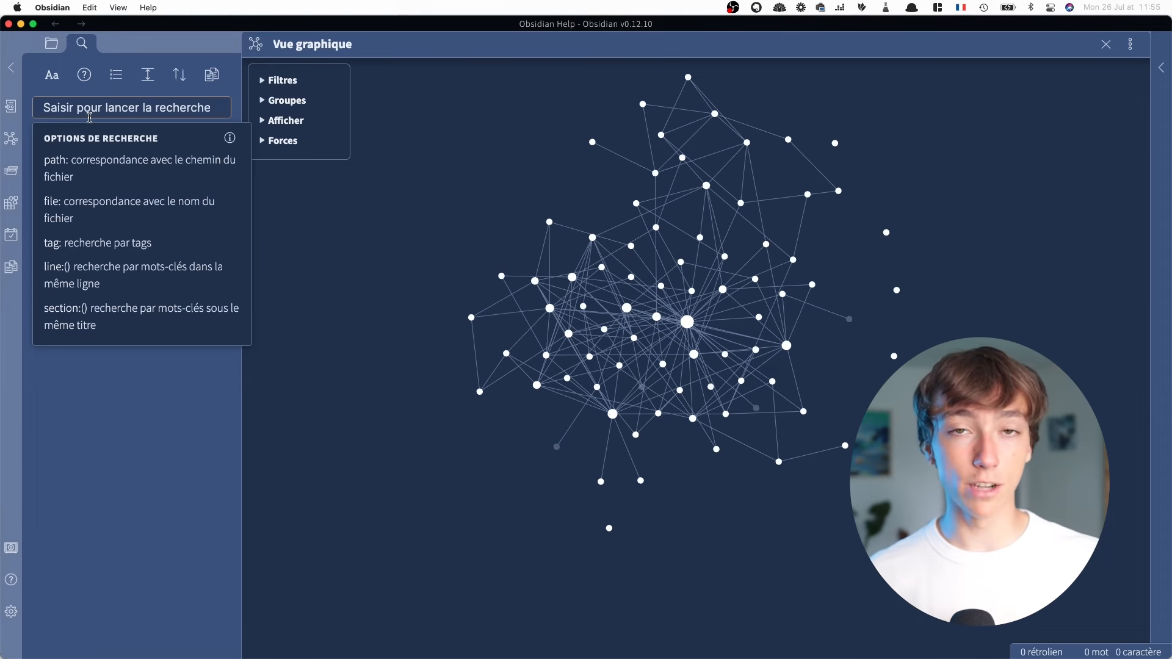
text(test 1 2)
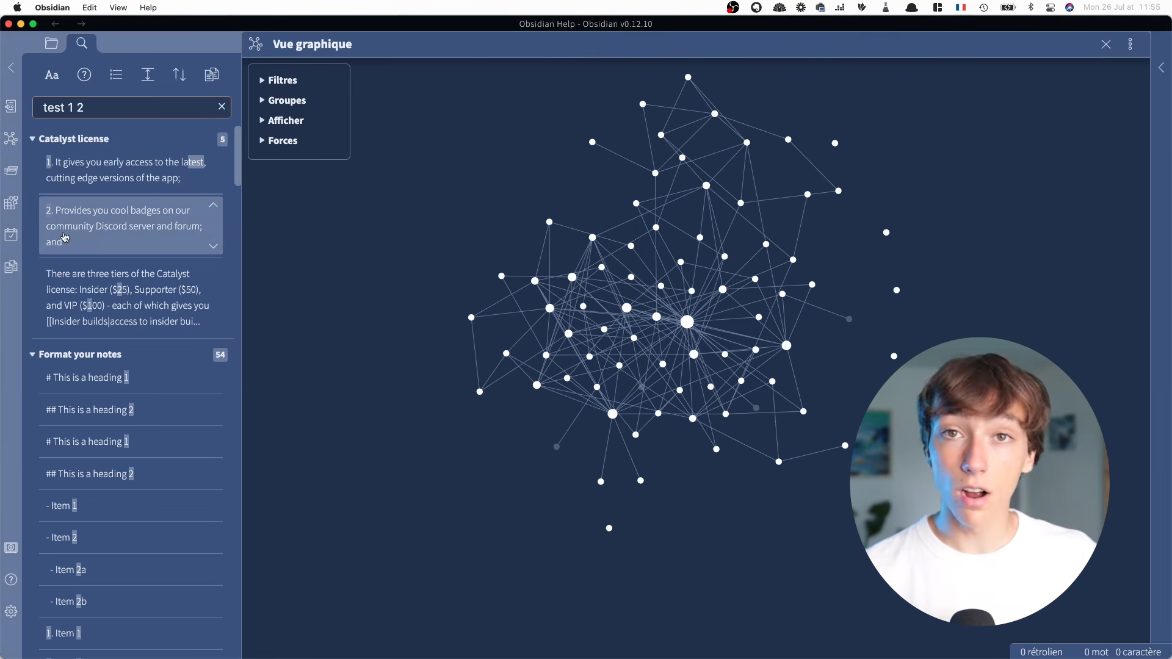
scroll(65, 238, down, 1)
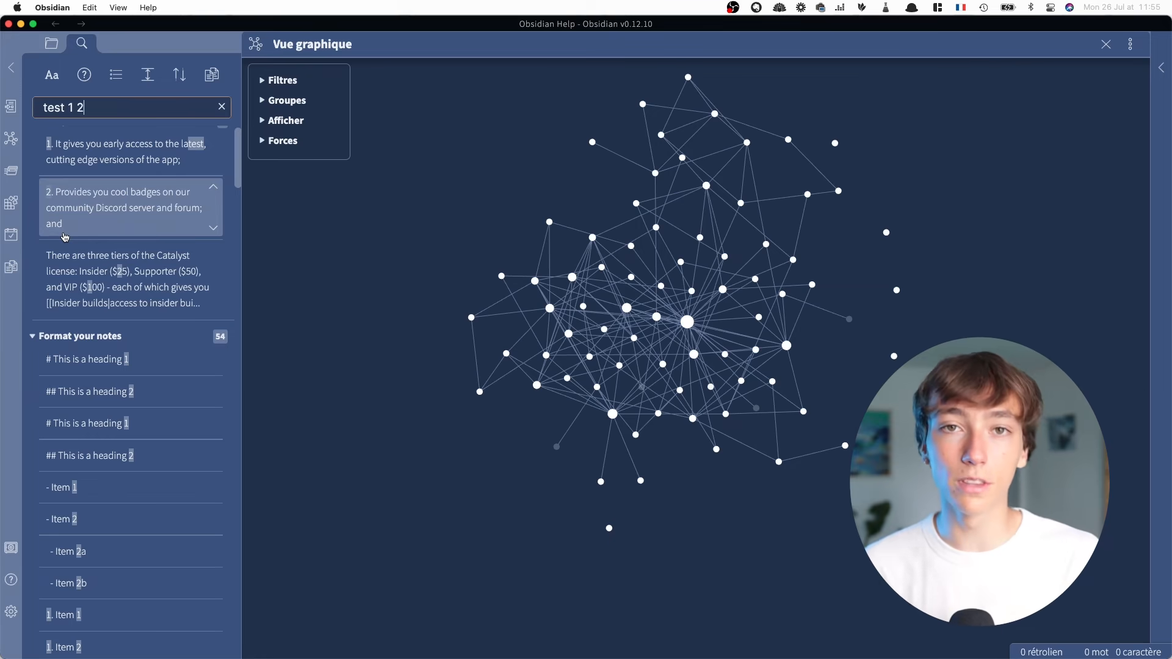
Search all notes for the exact phrase "test 1 2" in quotation marks, and clear the search
key(super+a)
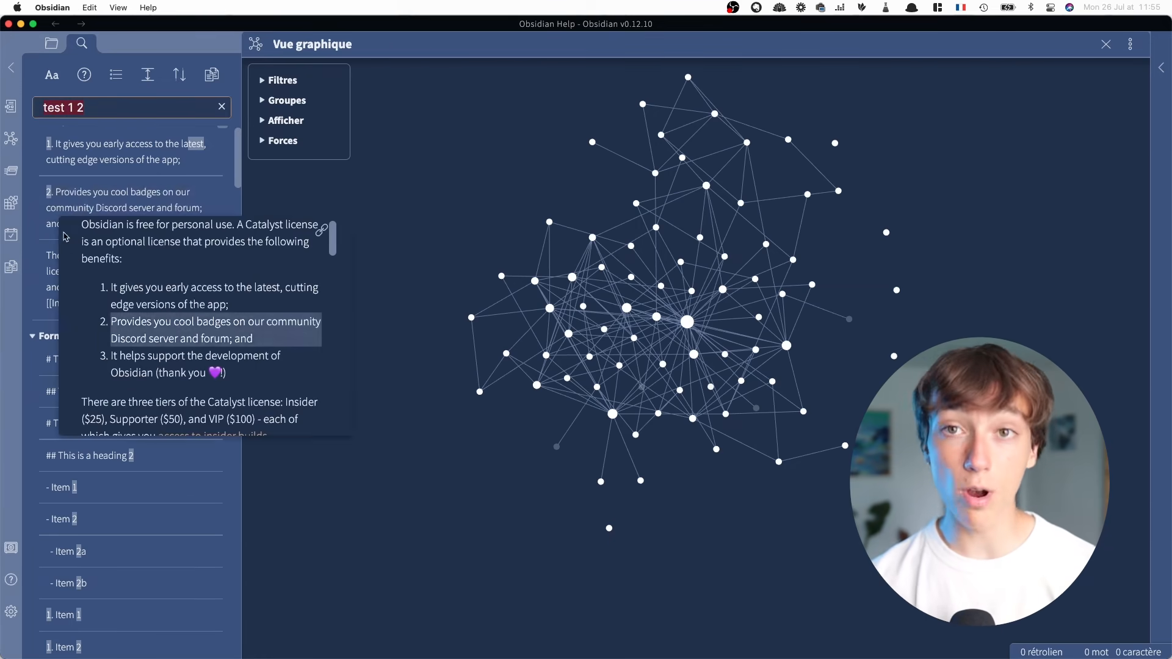
key(BackSpace)
text(")
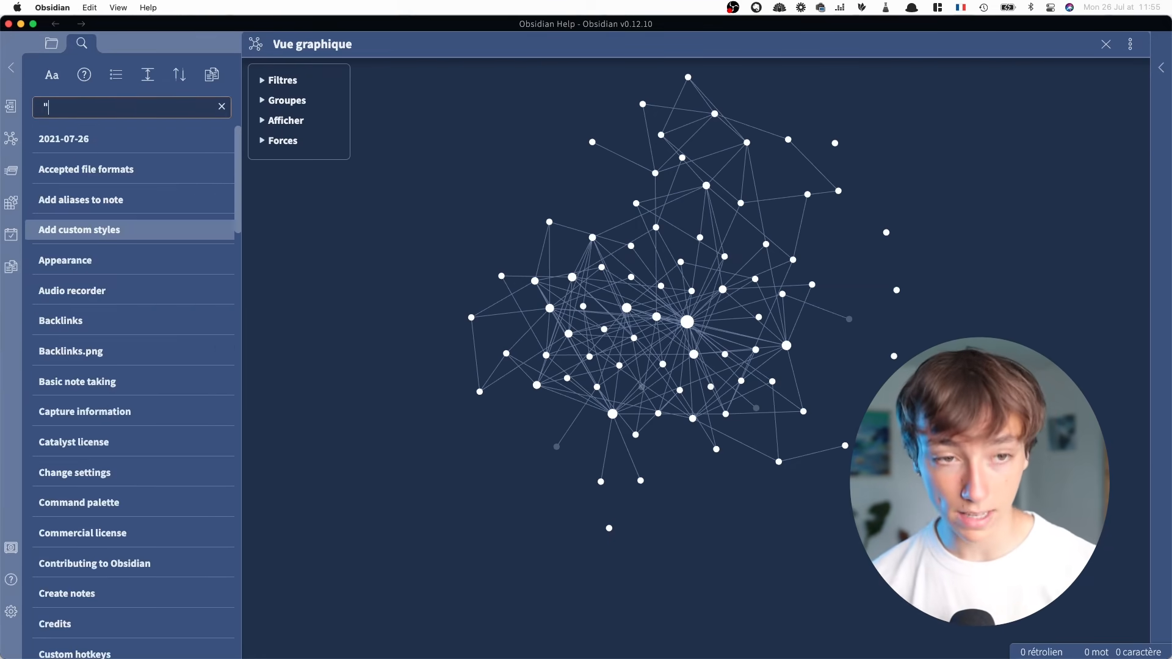
text(test)
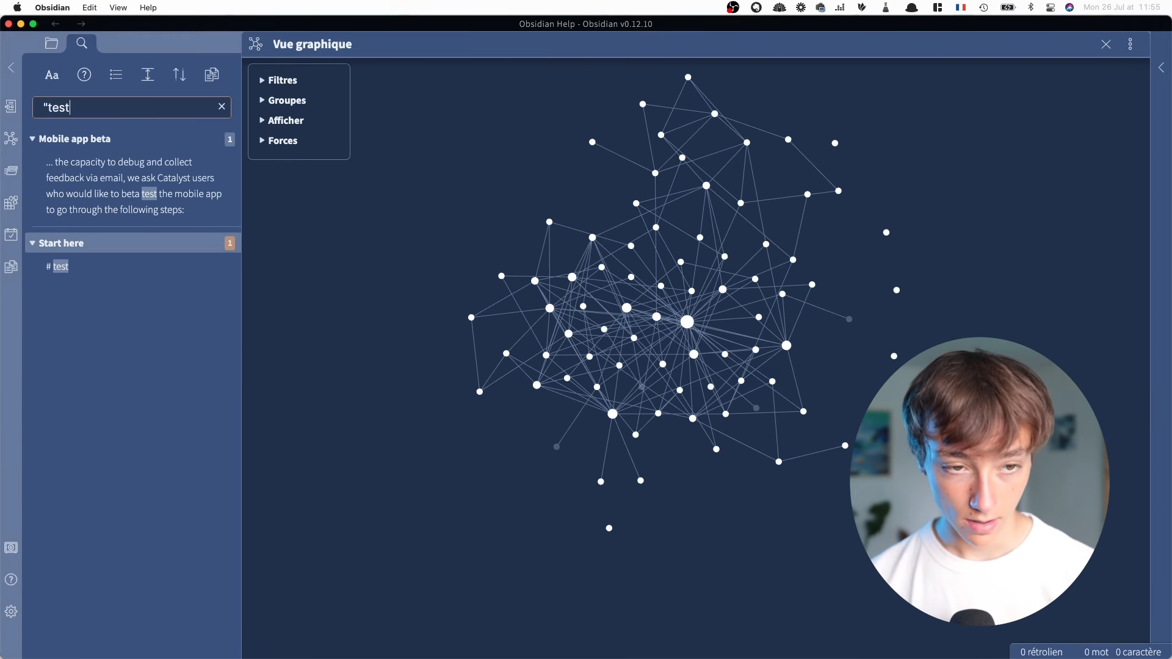
text( 1 2)
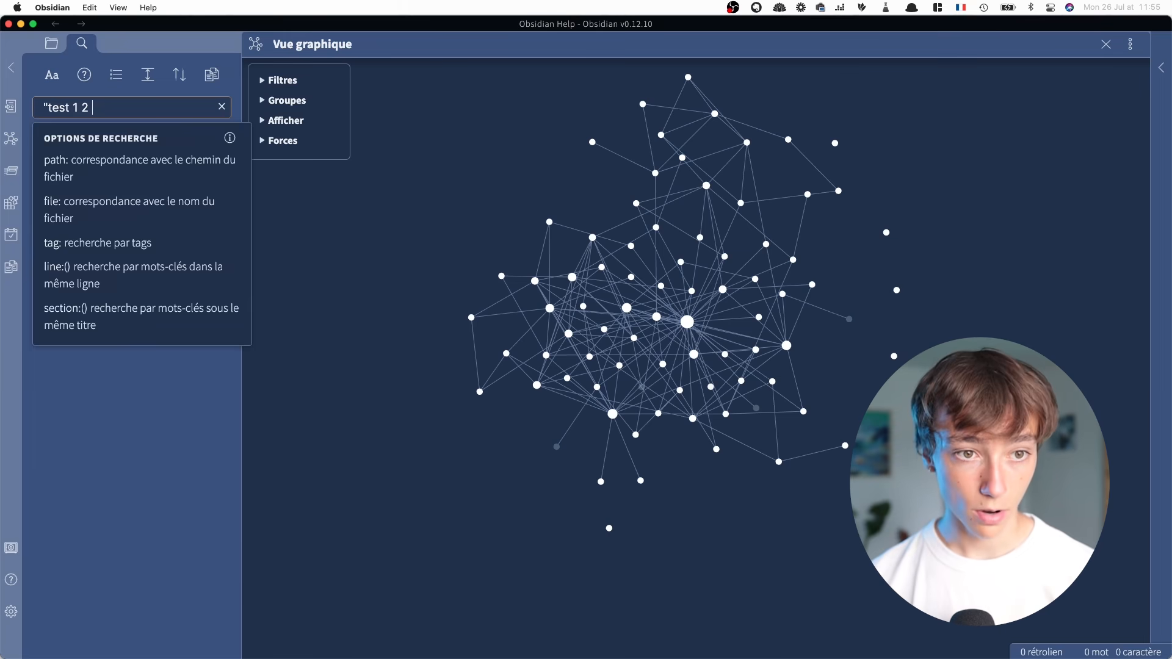
key(Return)
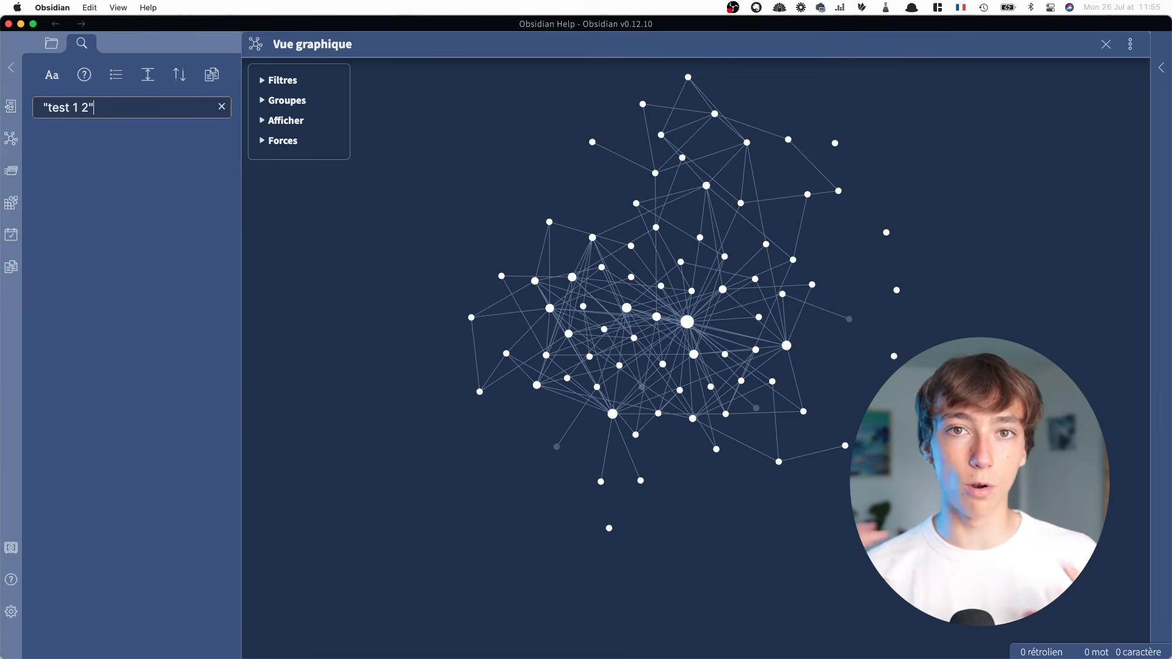
click(222, 106)
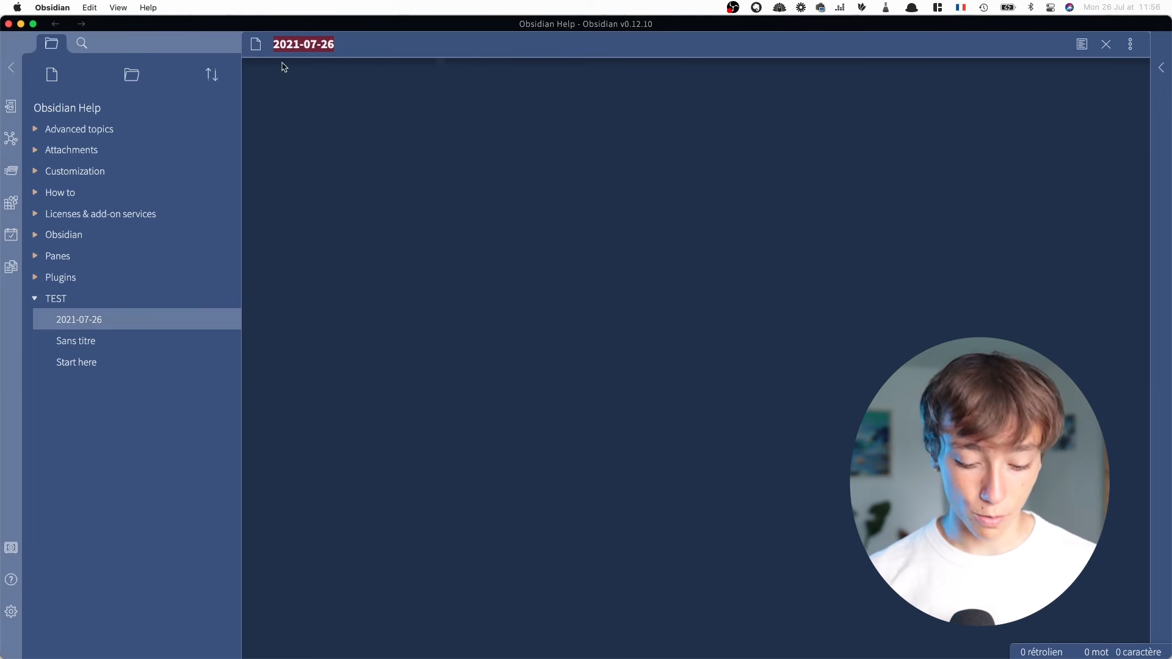
Write a note named test in the TEST folder with the heading "# CECI EST UN TEST" and the line "Je fais une **TEST**"
text(test)
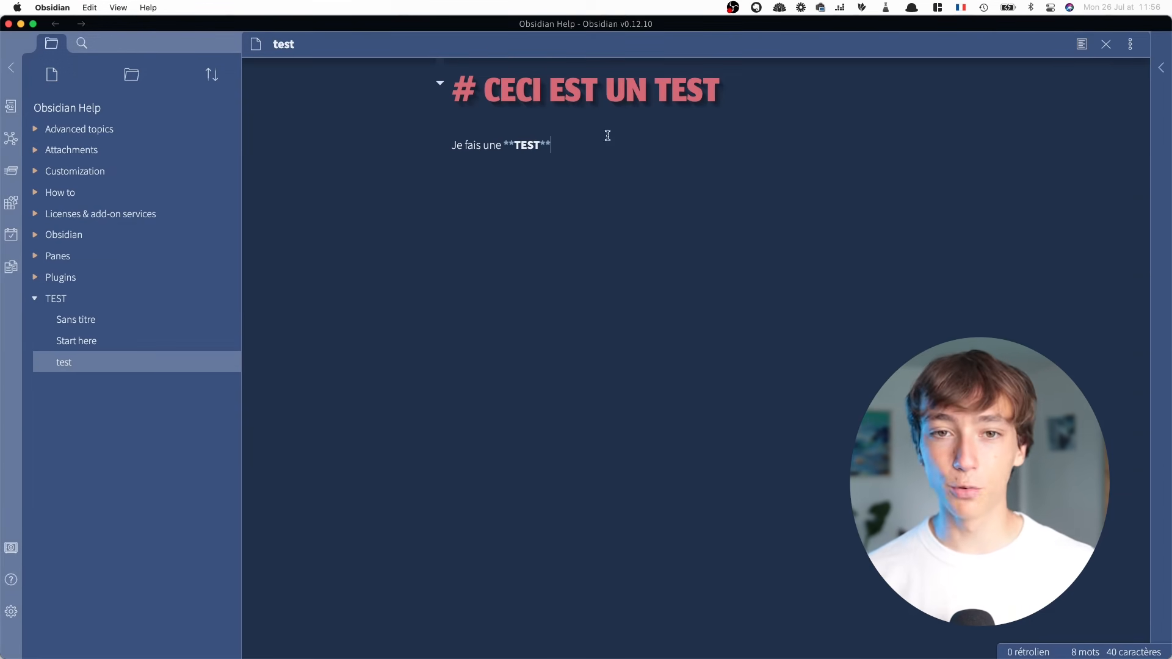
Compare the Markdown source of the test note with its rendered preview, and return to editing
drag(454, 89, 539, 141)
click(644, 174)
click(538, 140)
click(471, 93)
double_click(471, 93)
click(567, 105)
click(1083, 49)
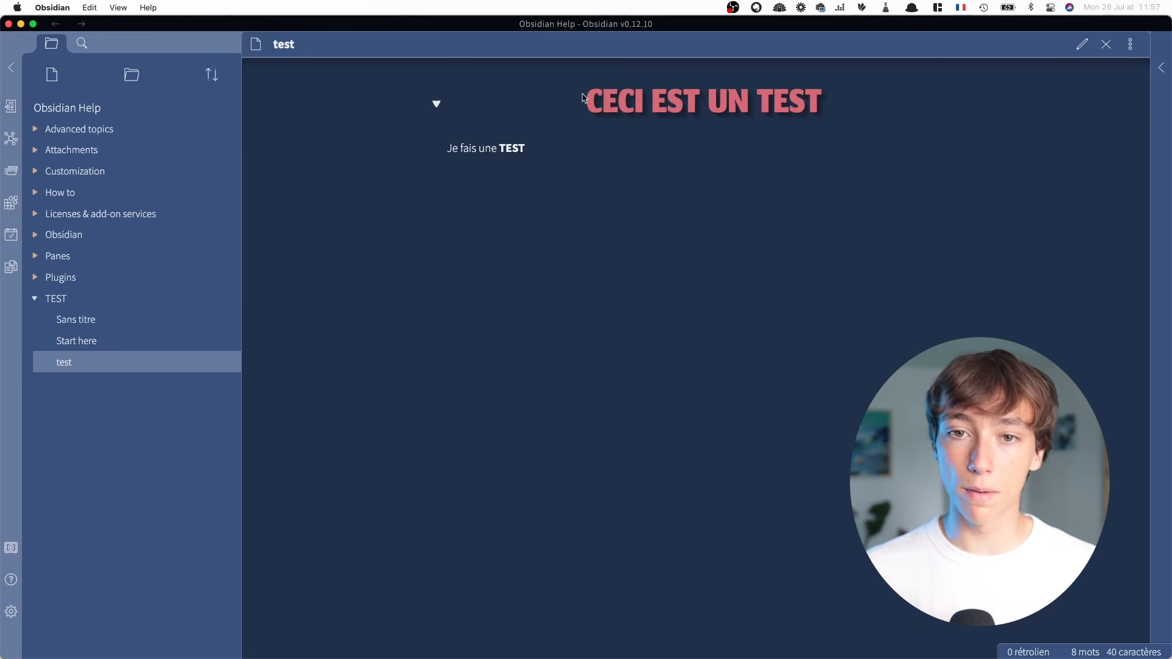
drag(581, 96, 685, 152)
click(717, 163)
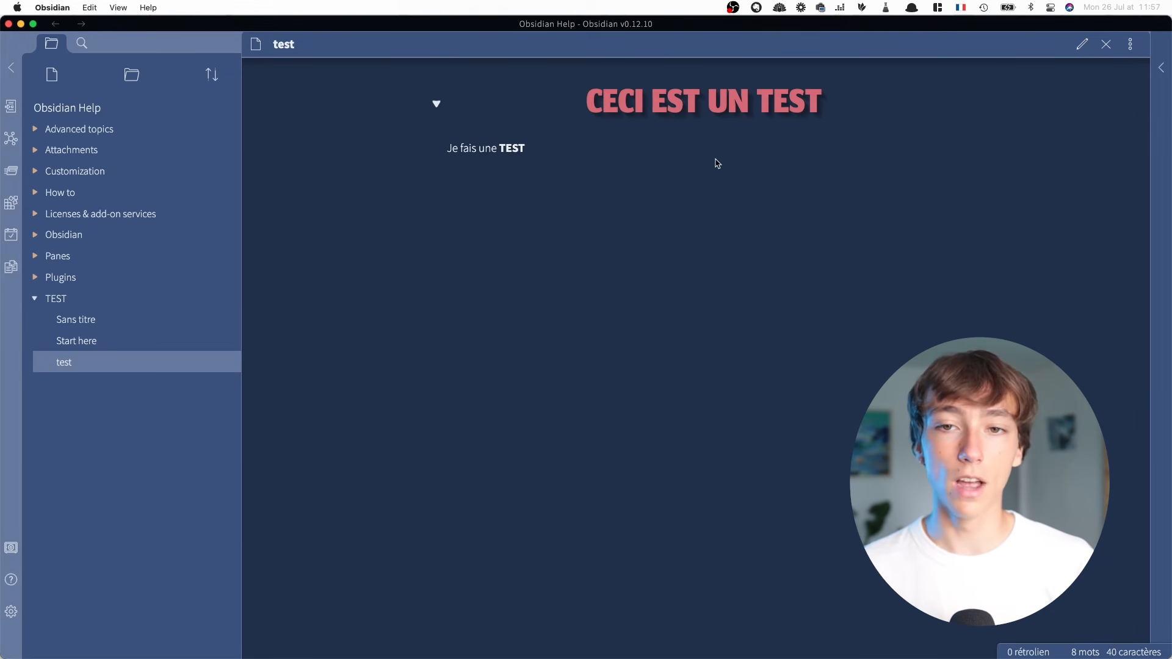
click(1079, 47)
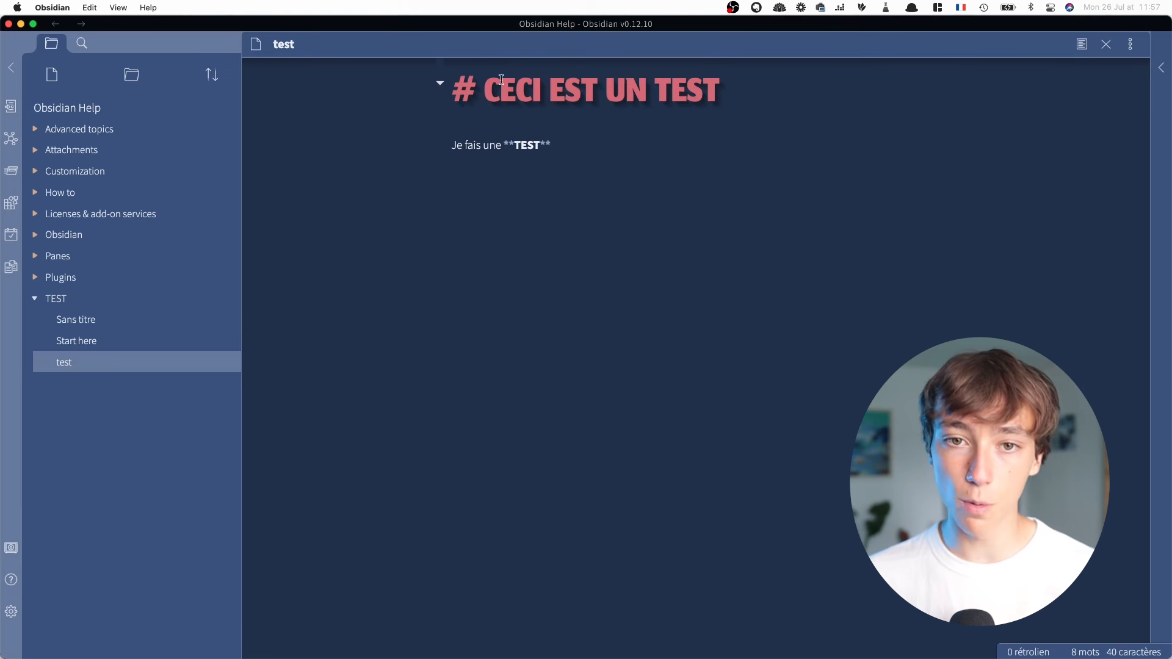
Change the heading CECI EST UN TEST to a level-two heading and show the note in preview
text(#)
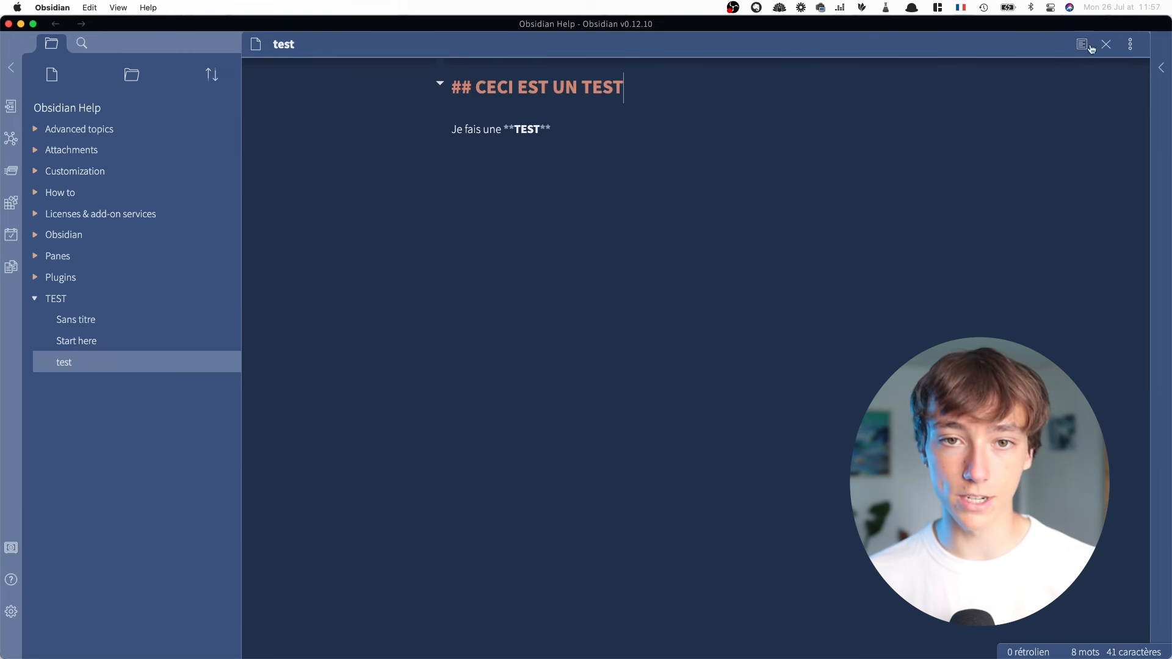
click(1082, 44)
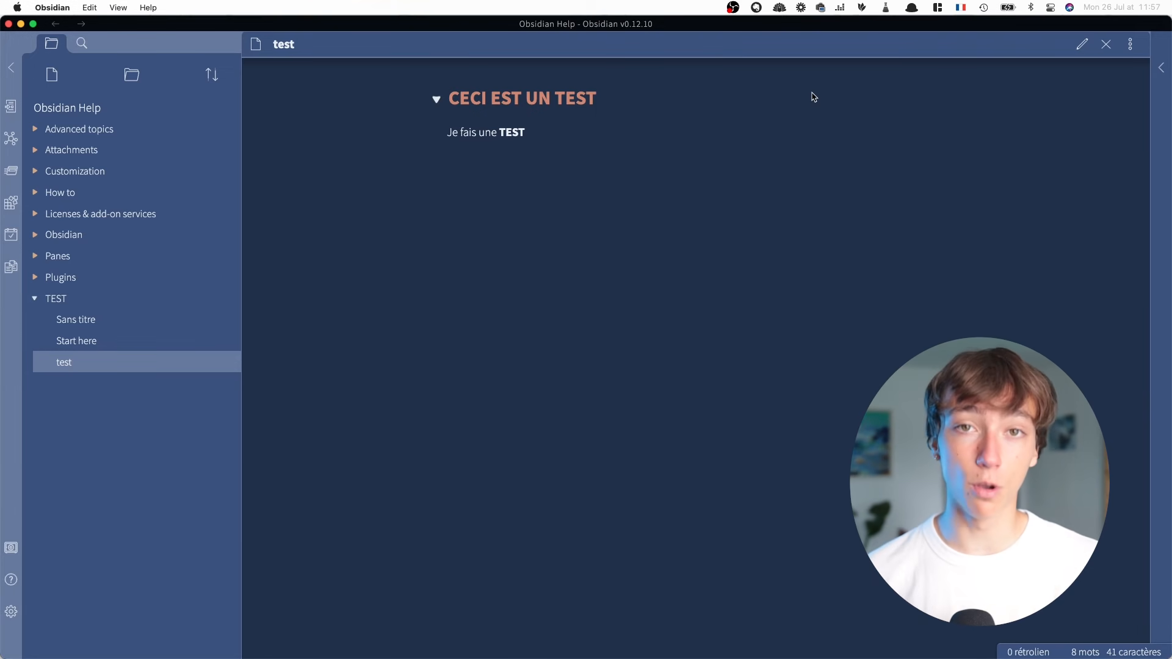
Increase the link depth in the filters of the Pane layout note's local graph, close the graph settings and view the expanded graph
click(1132, 49)
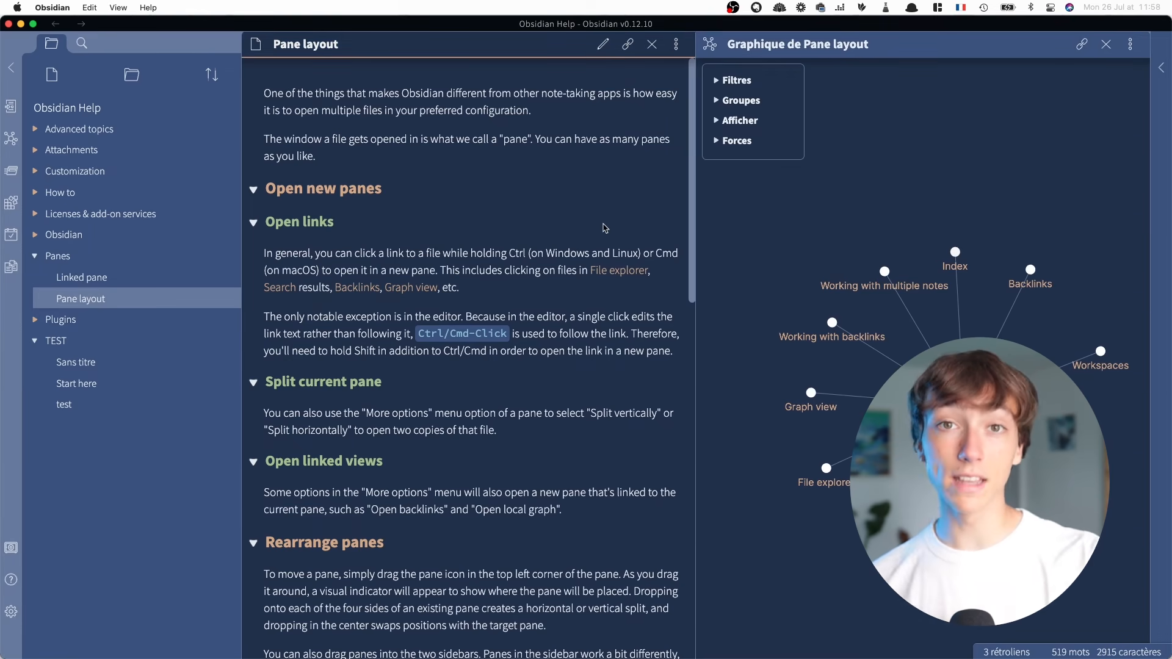
click(775, 74)
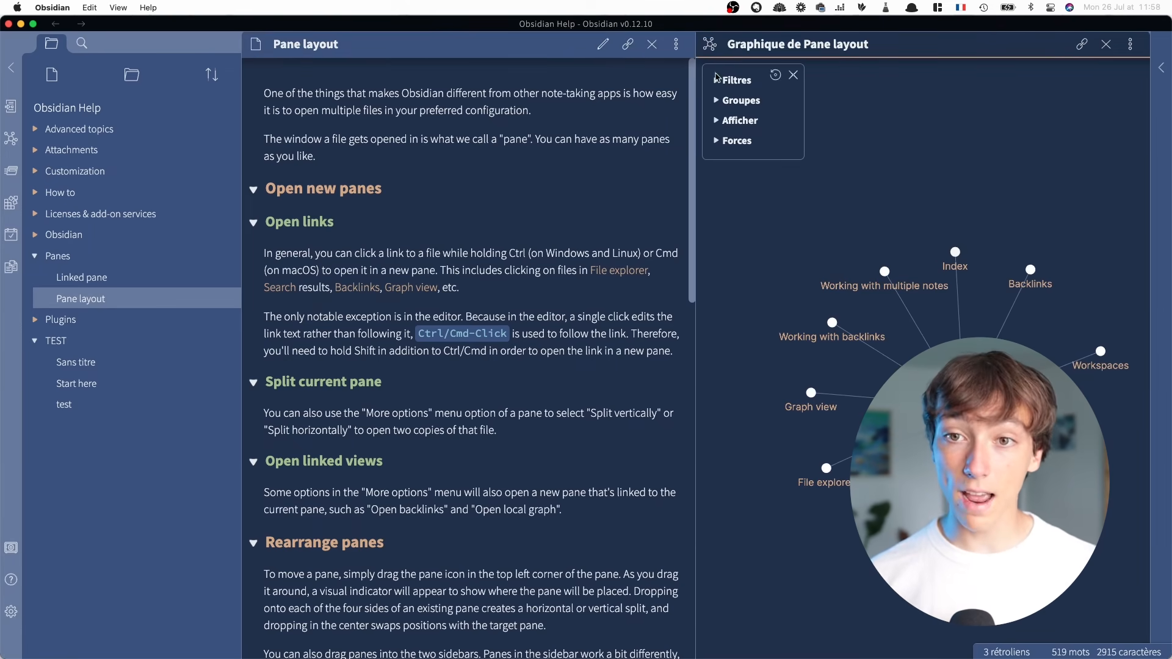
click(732, 80)
mouse_move(728, 164)
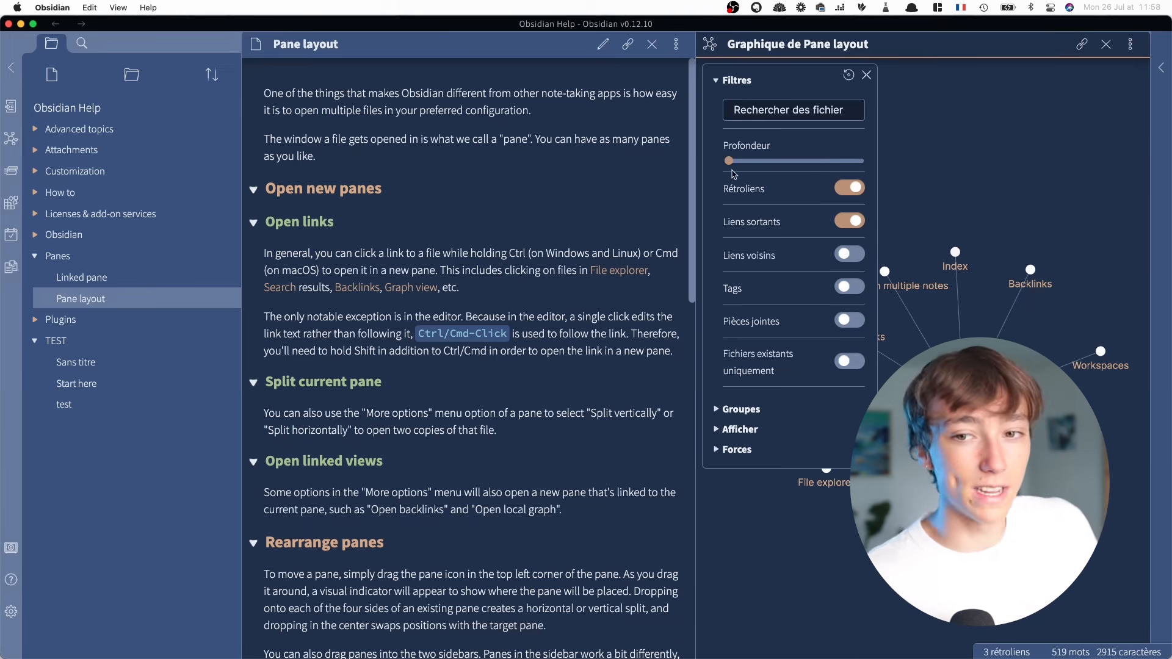
drag(744, 164, 763, 163)
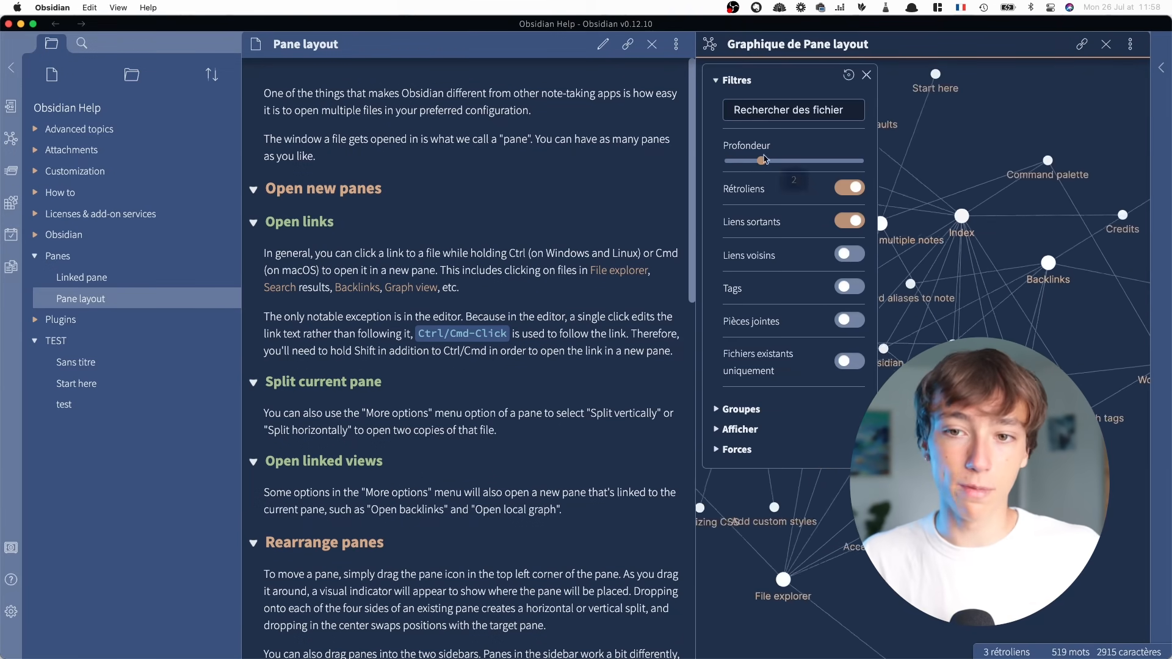
click(866, 75)
scroll(904, 321, down, 5)
scroll(906, 341, up, 5)
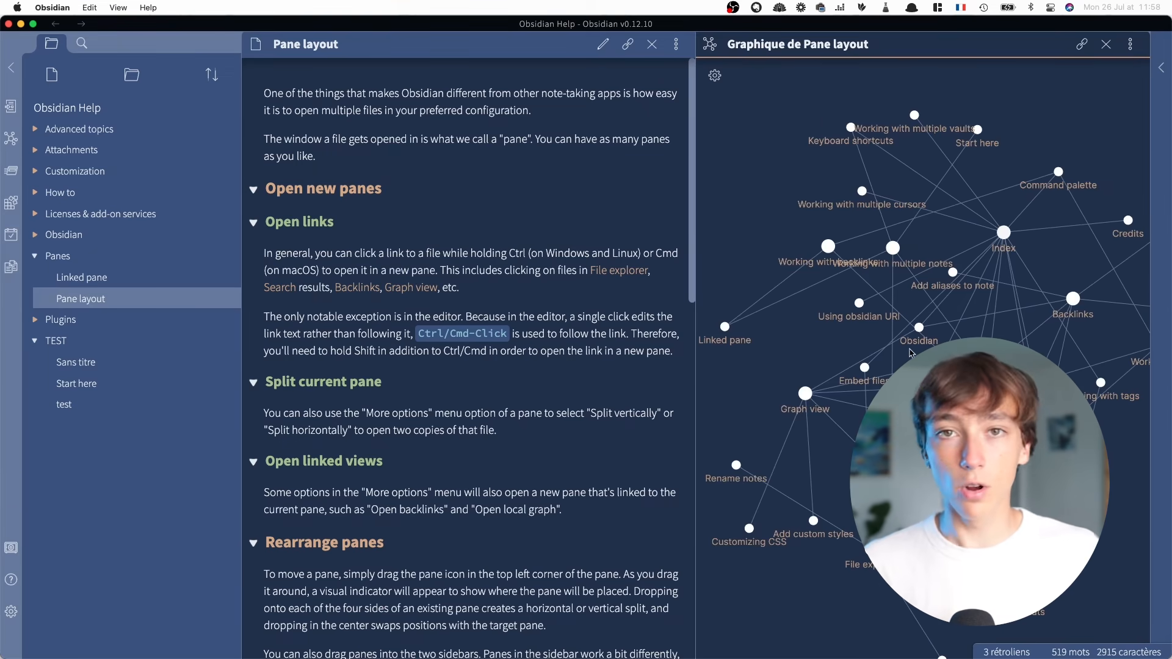
click(459, 152)
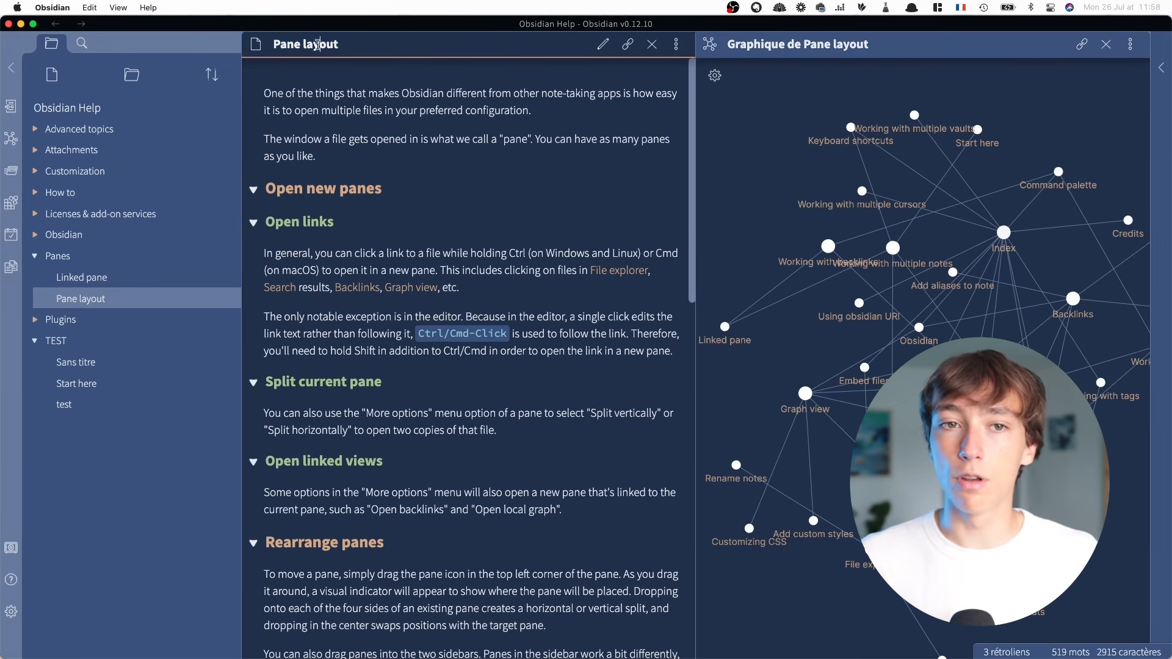
click(952, 233)
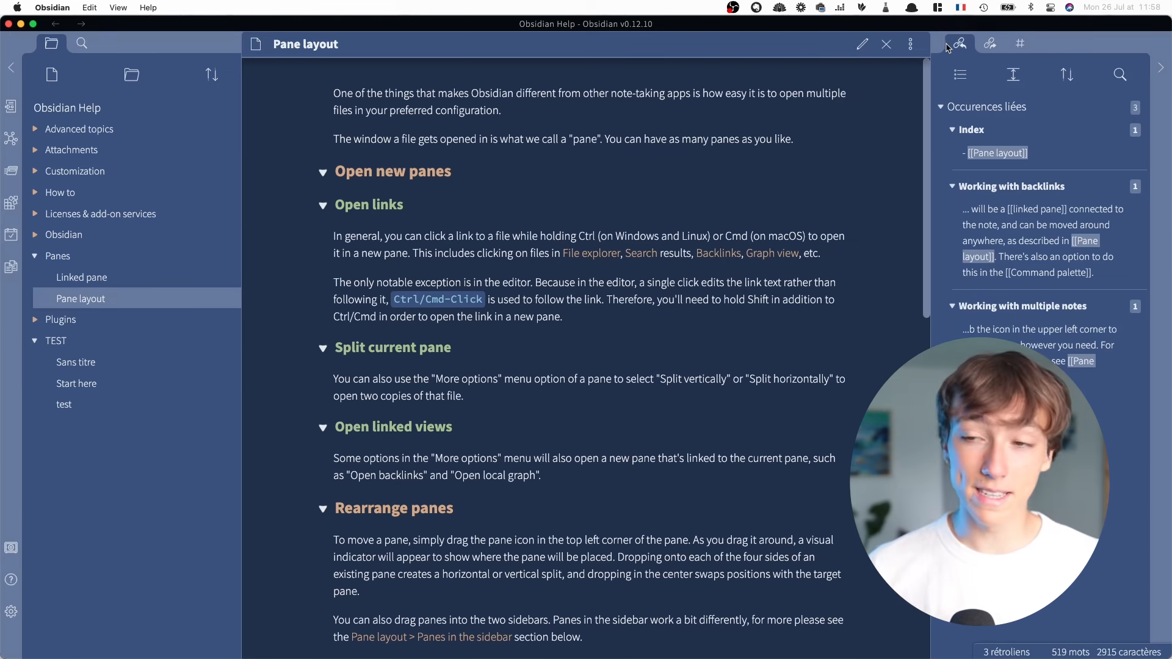
Compare the backlinks and outgoing links of the Pane layout note, and examine the vault's list of tags
click(987, 43)
click(959, 43)
click(989, 44)
click(960, 42)
click(989, 43)
click(959, 42)
click(1013, 43)
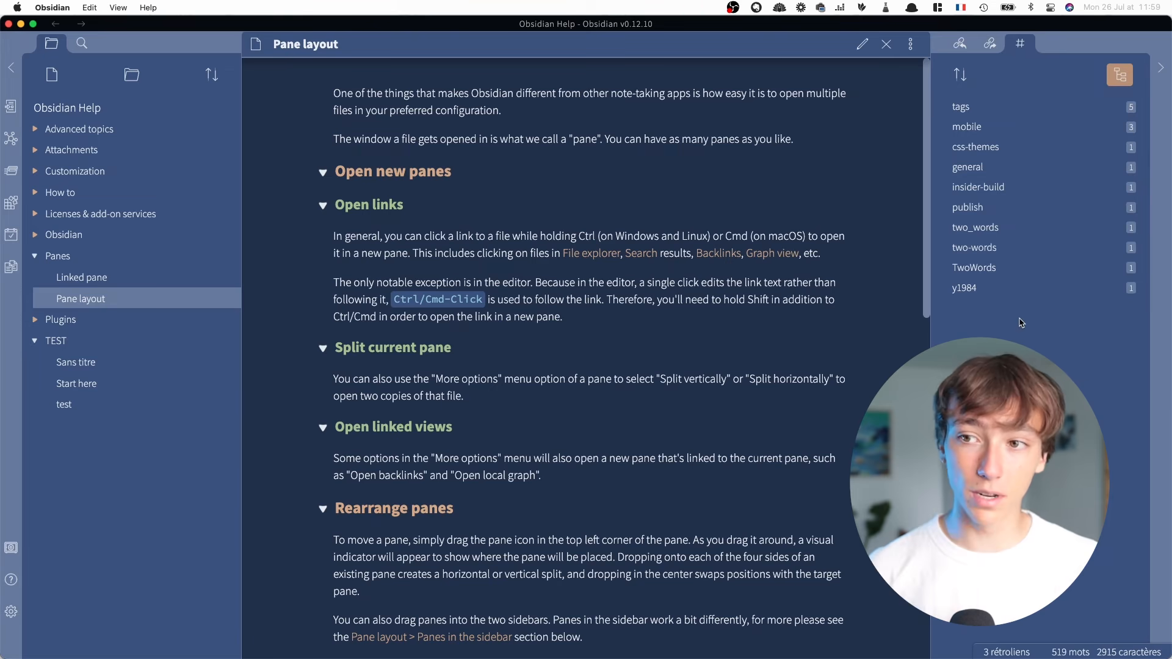
click(961, 106)
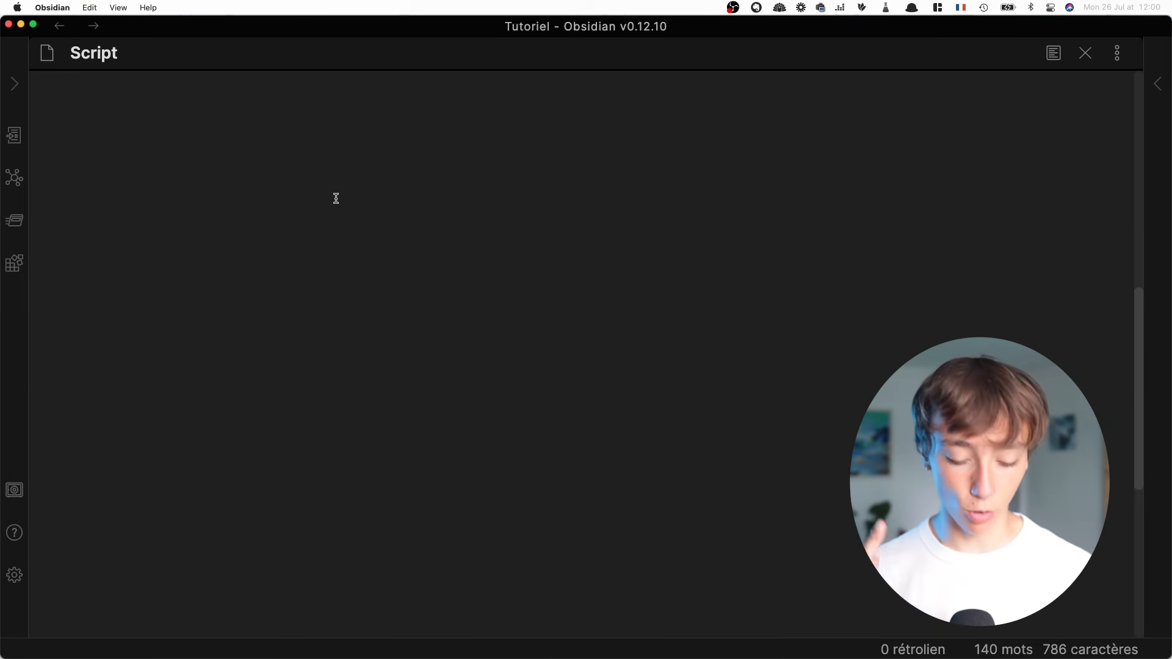
Insert the internal link [[TEST12]] in the empty area of the Script note
text([[)
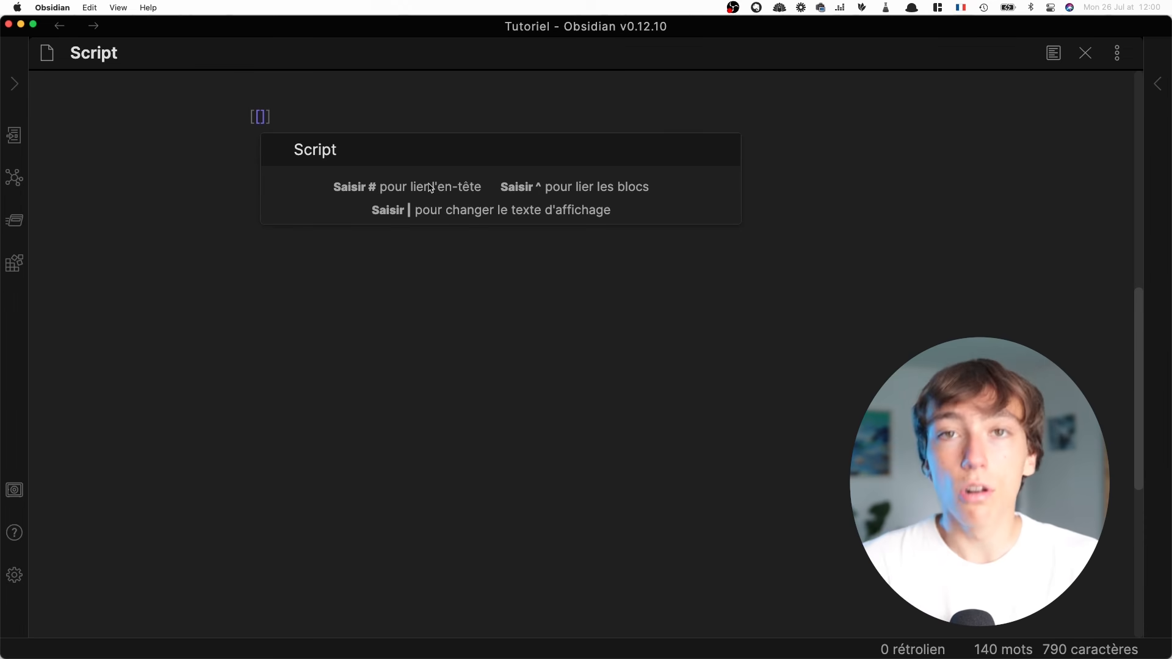
text(TEST12)
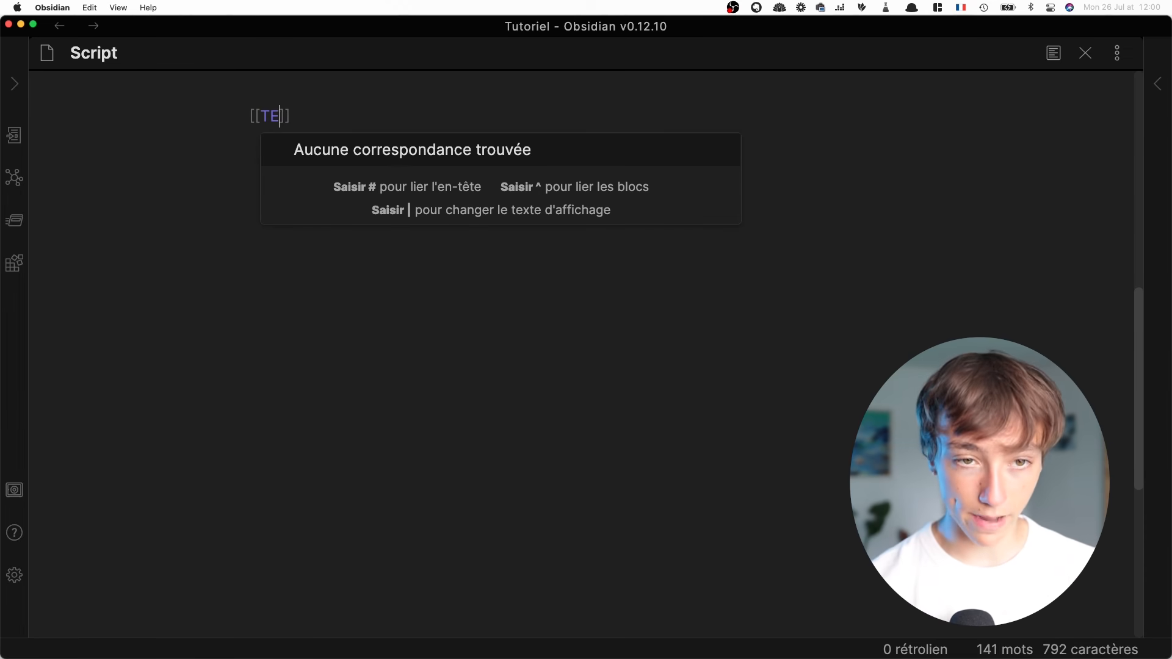
click(440, 105)
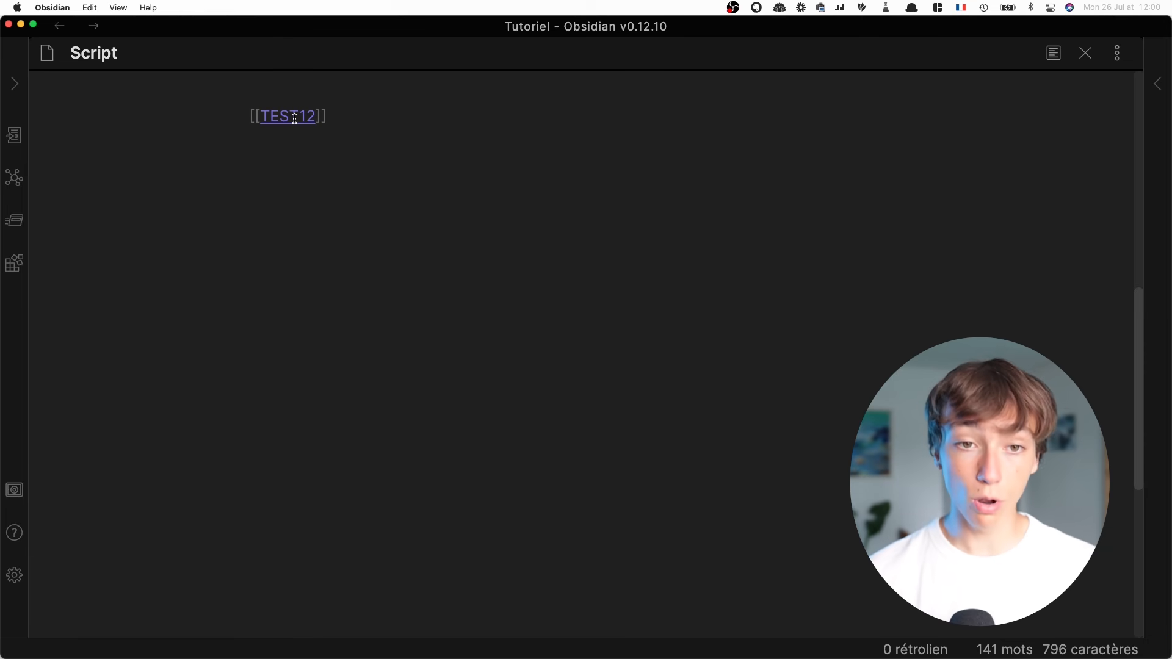
scroll(294, 117, up, 1)
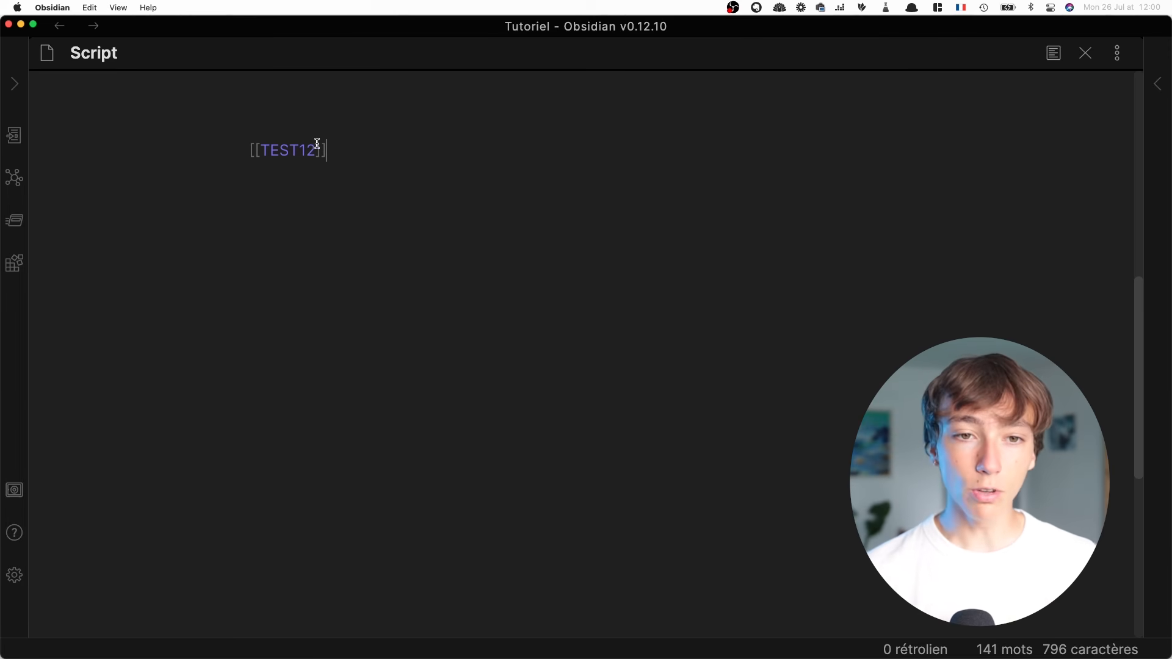
click(282, 134)
triple_click(288, 153)
click(296, 167)
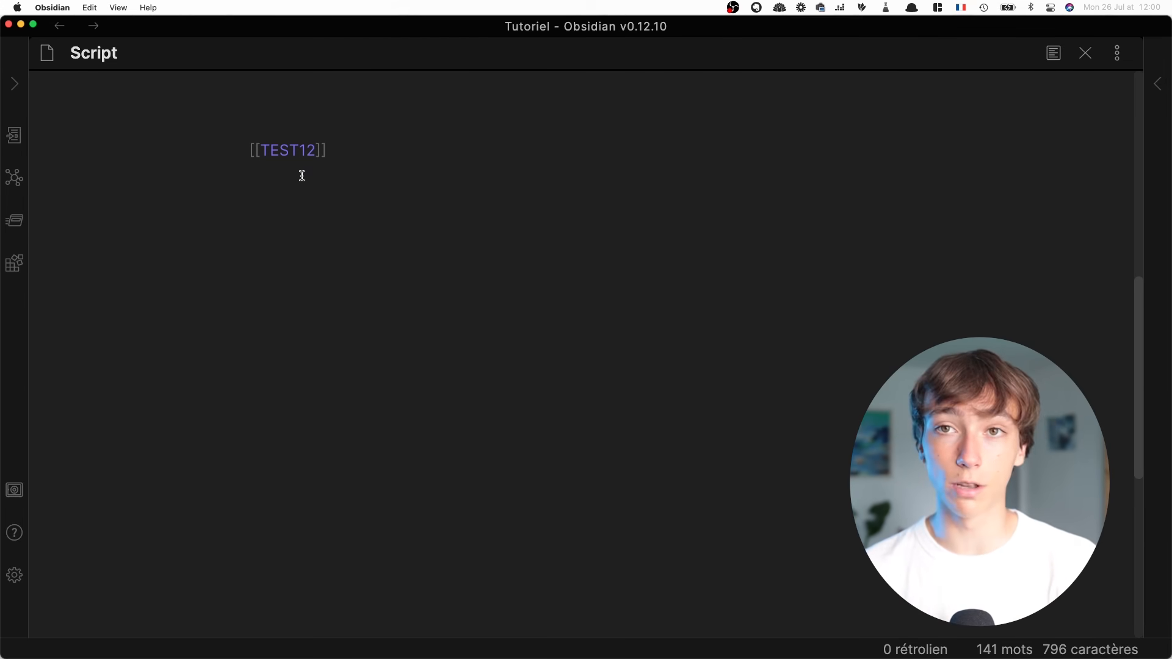
Create the missing TEST12 note by following its link, and go back to the Script note
mouse_move(293, 144)
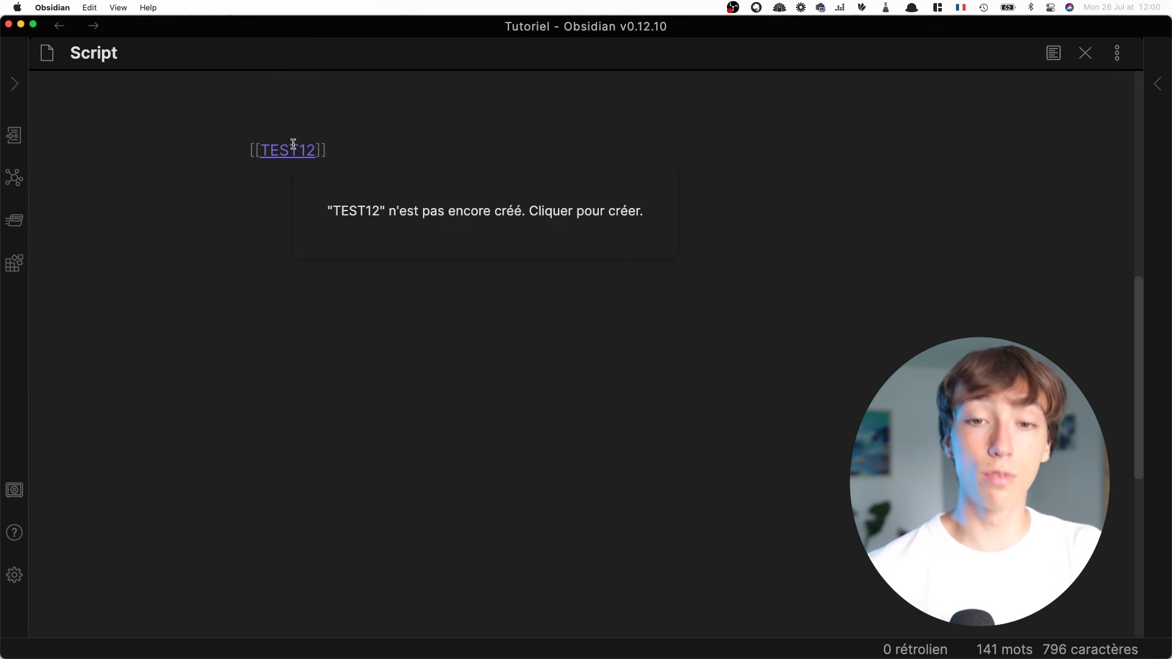
click(293, 146)
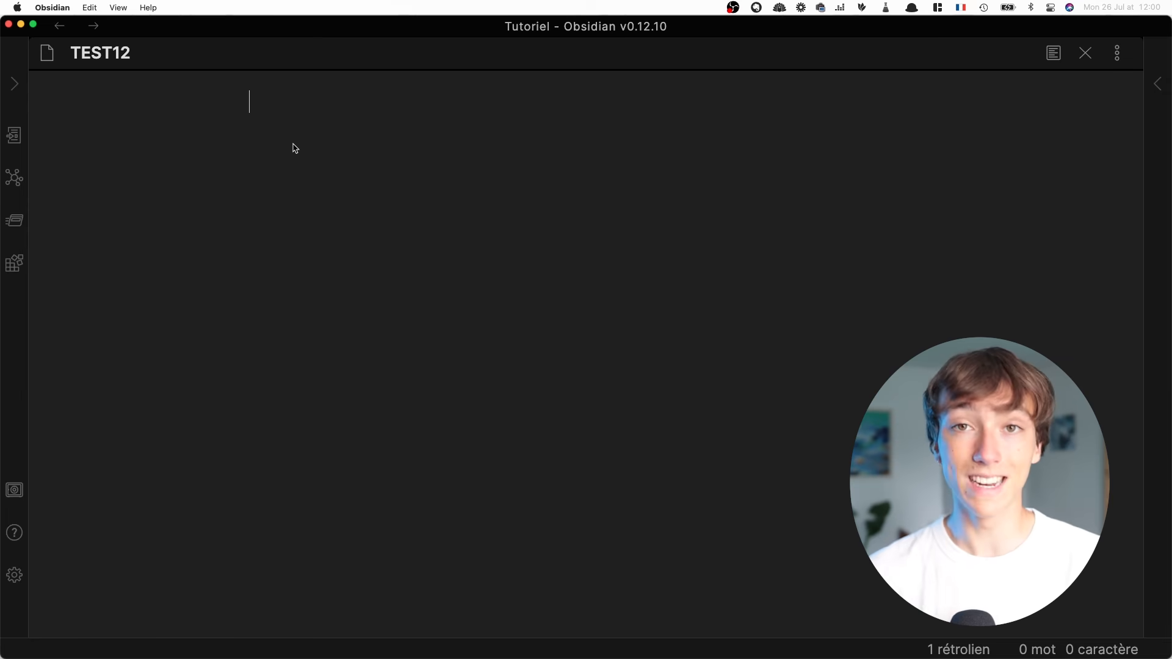
key(alt+super+Left)
click(306, 150)
key(alt+super+Left)
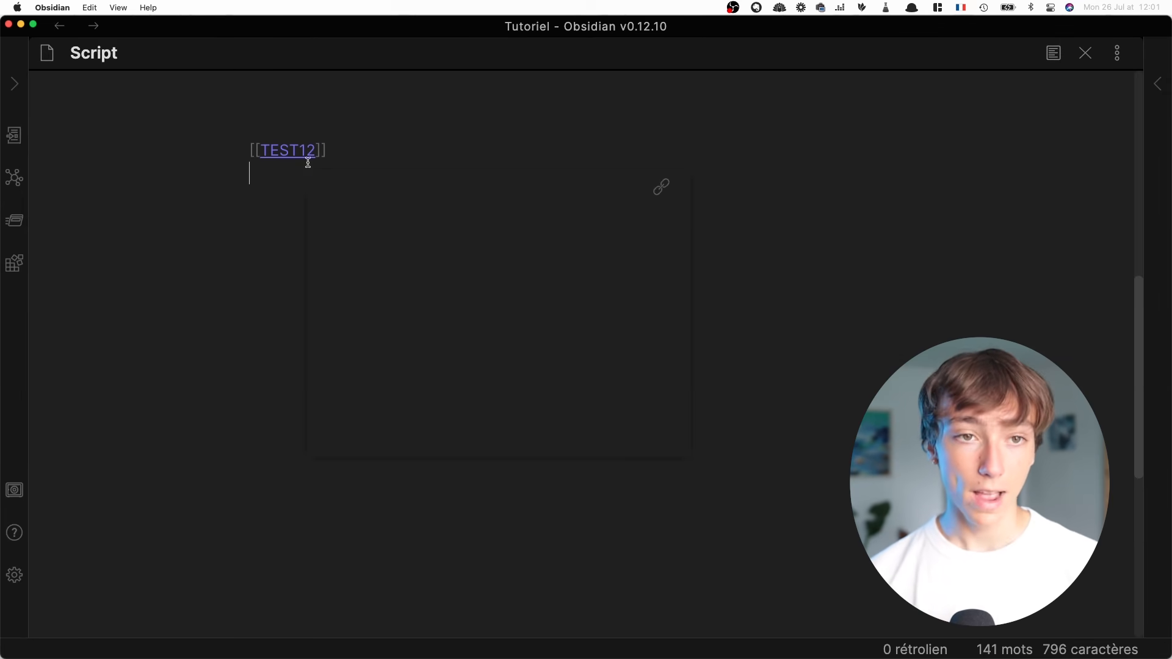
Open the linked TEST12 note in a new pane beside the Script note, and return to the link in Script
super+click(299, 150)
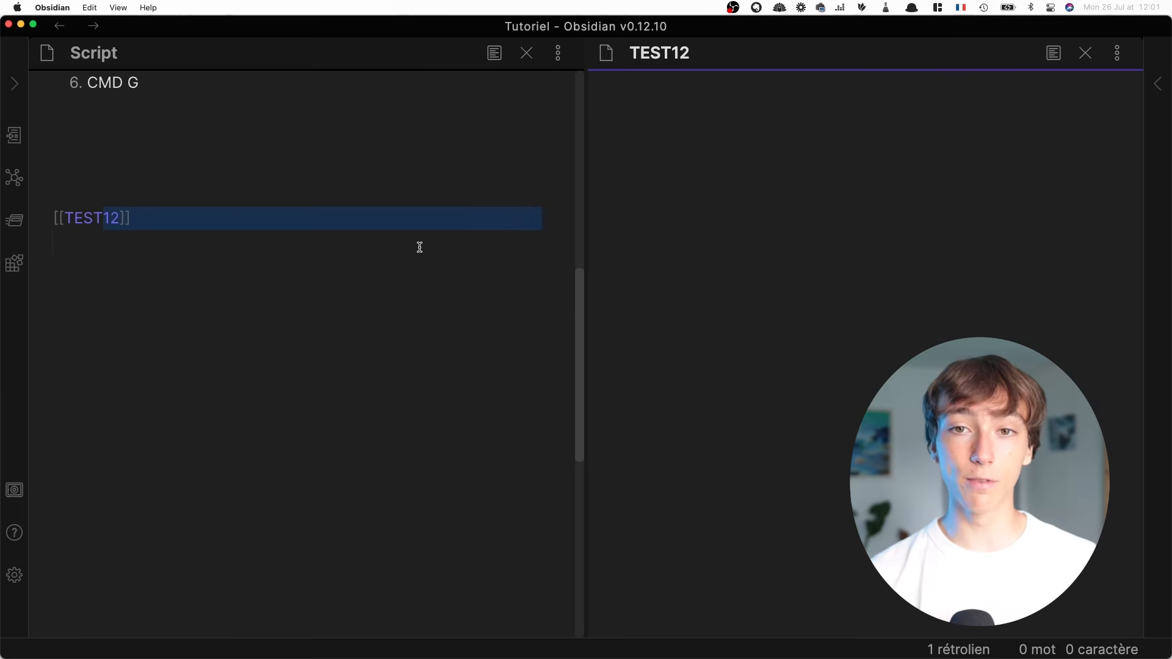
scroll(418, 246, up, 5)
scroll(418, 246, down, 5)
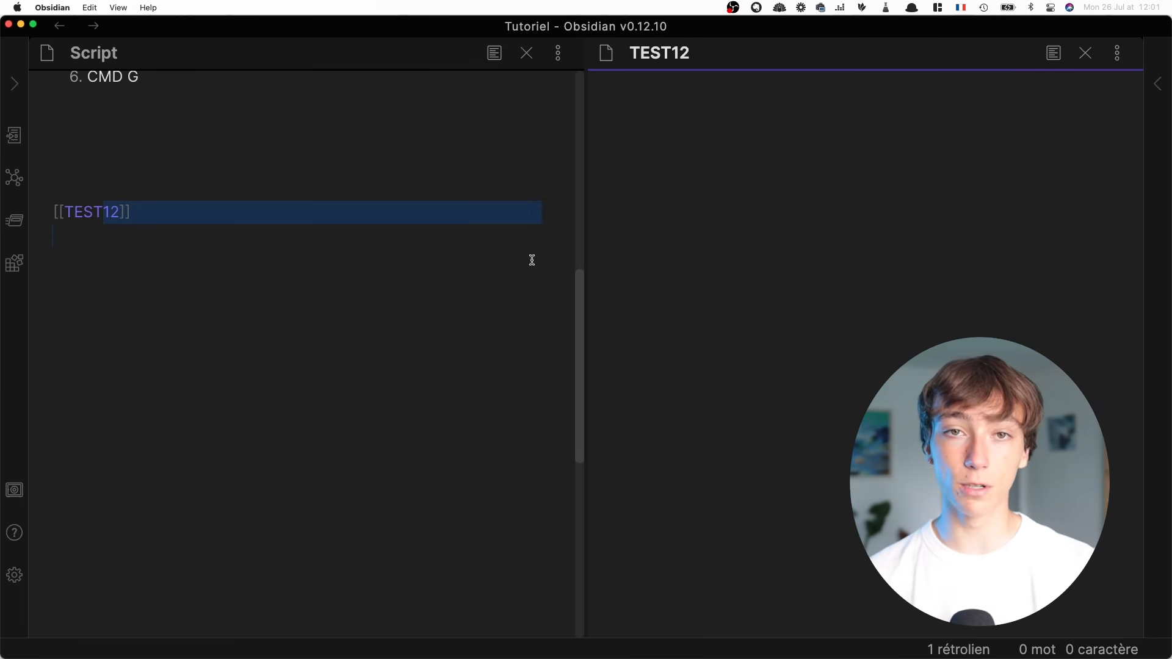
click(442, 212)
scroll(441, 212, down, 2)
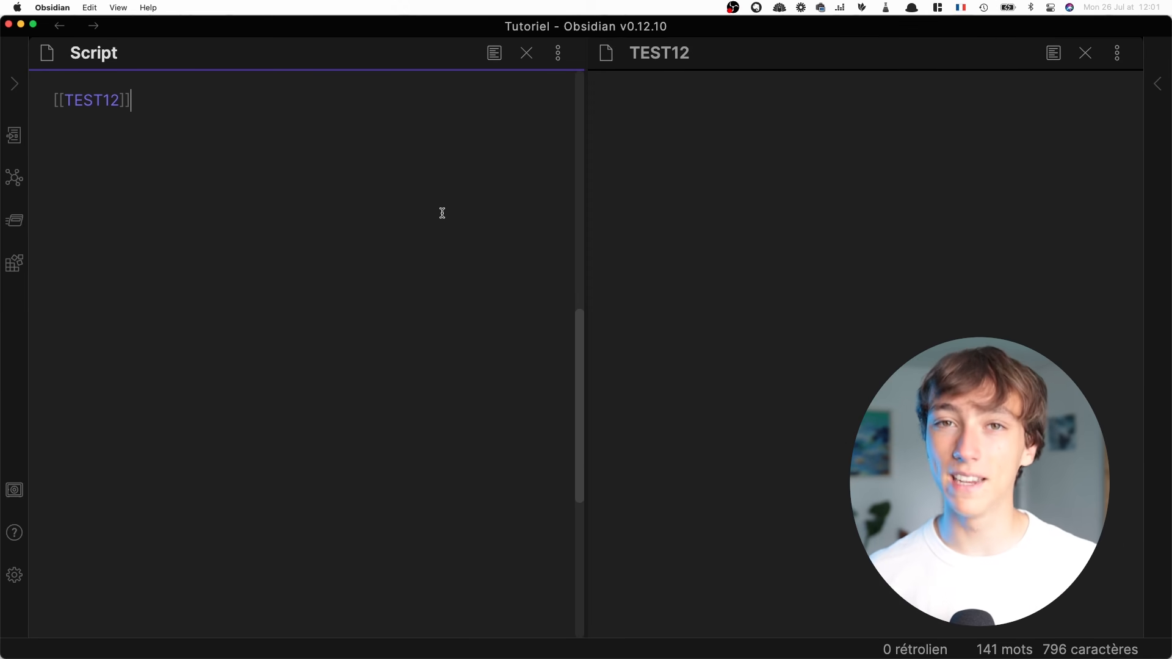
click(391, 151)
scroll(391, 151, up, 1)
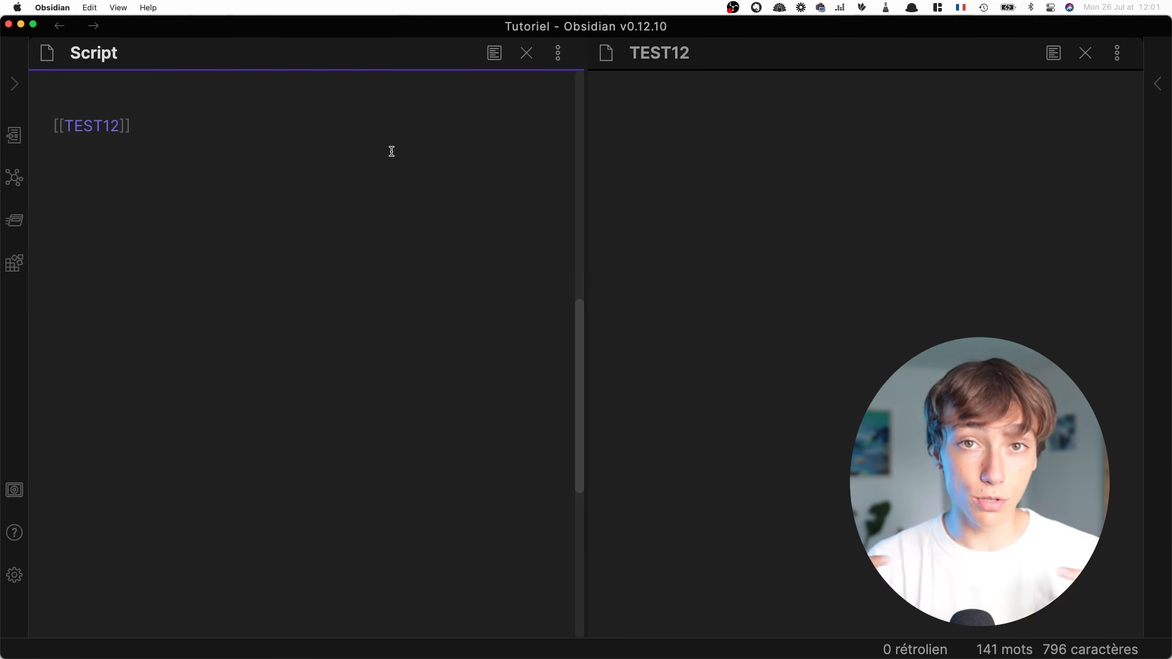
Make TEST12 the active note and show its backlinks
click(270, 128)
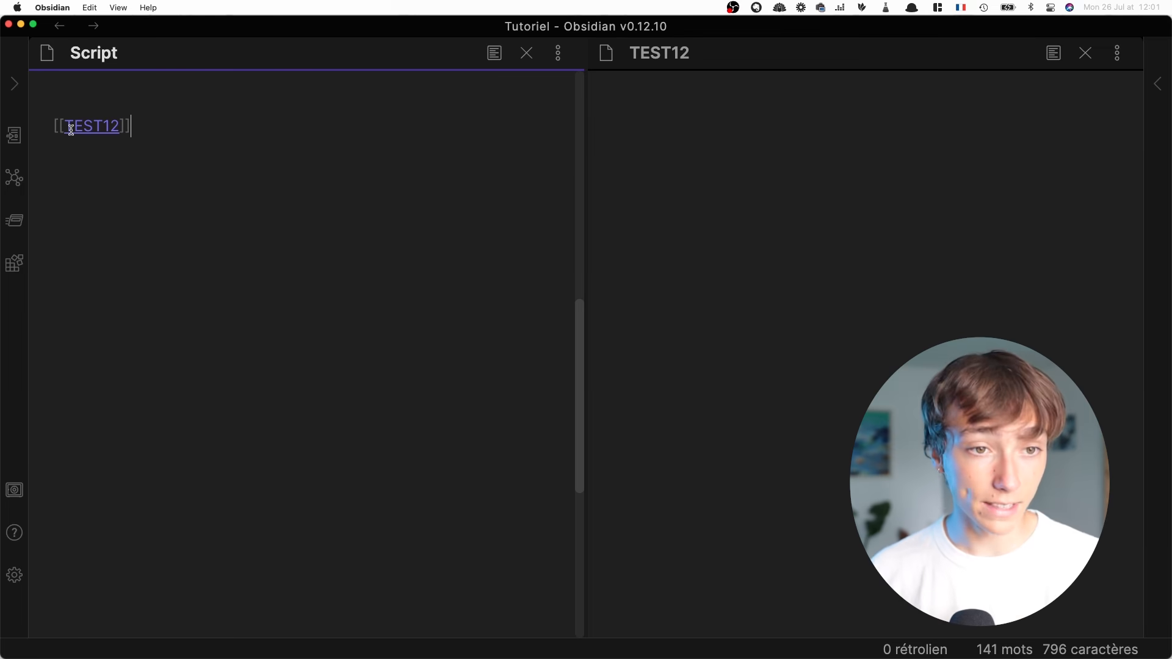
click(743, 115)
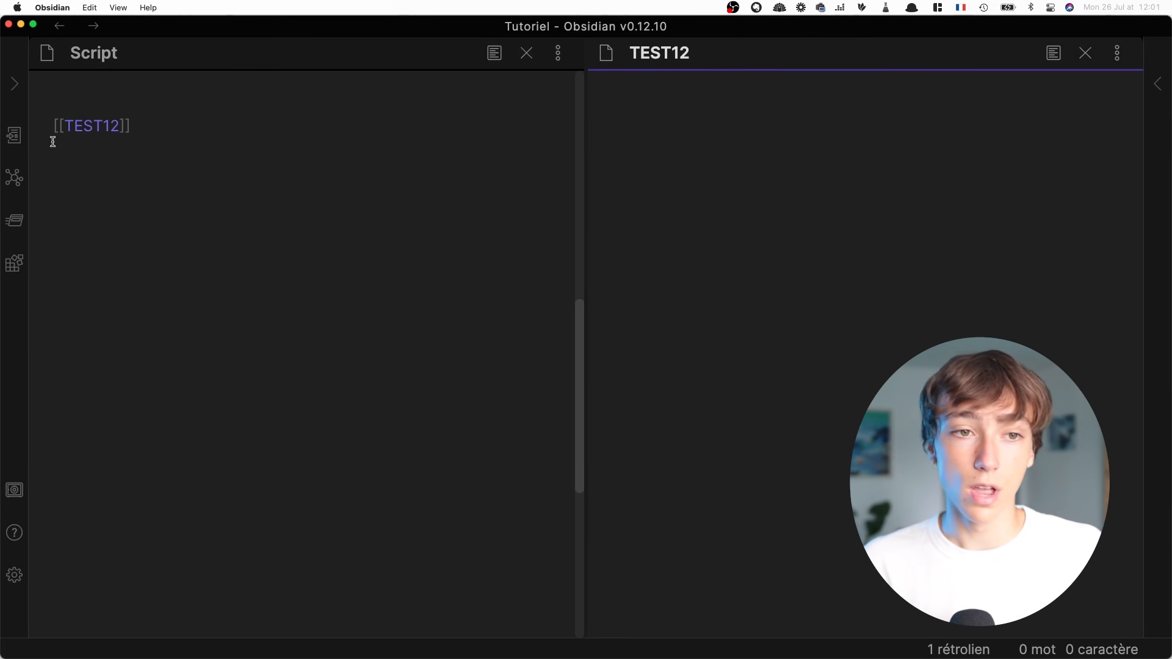
click(1167, 85)
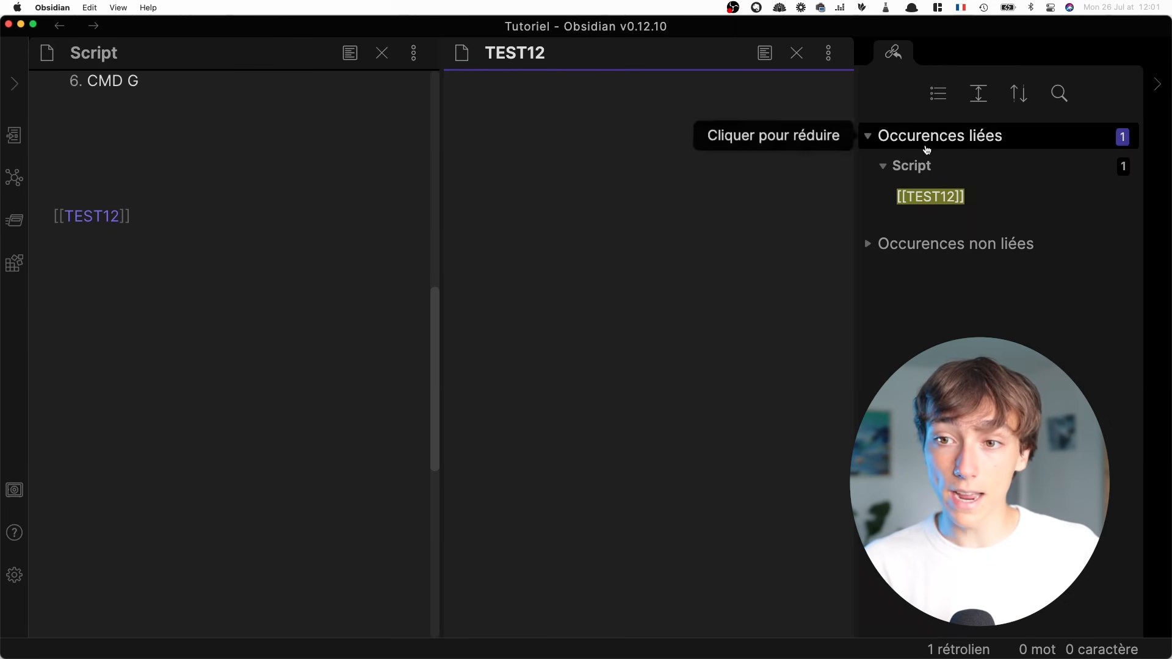